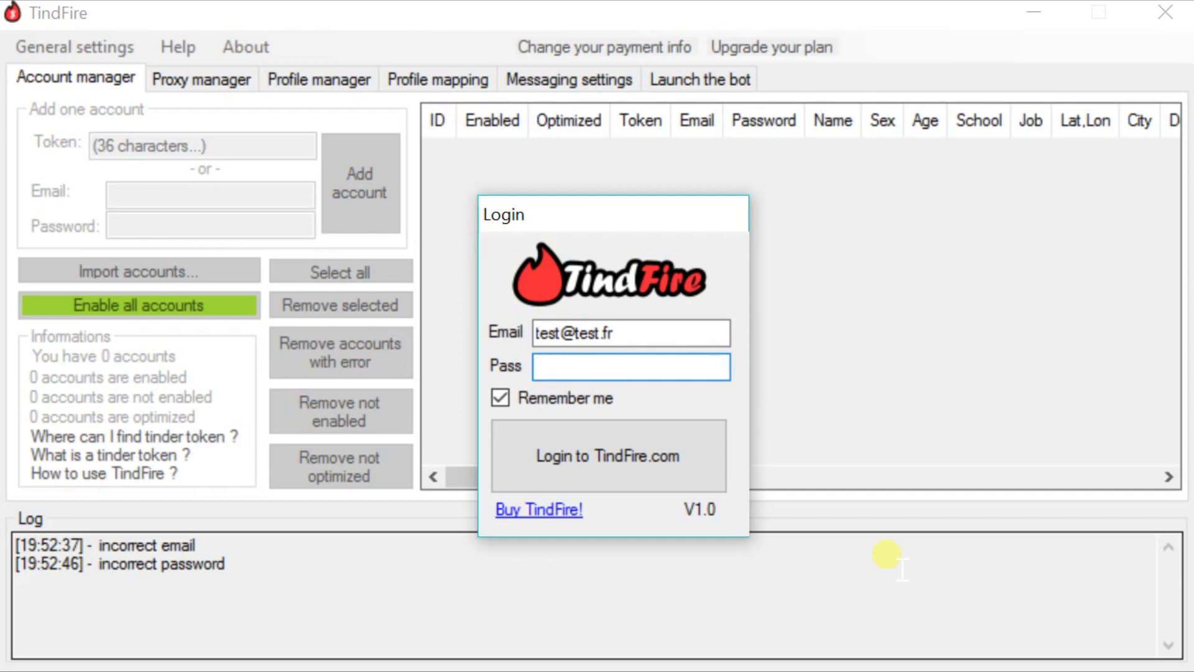
- Enter the account password in the Pass field and submit the TindFire.com login
type("test")
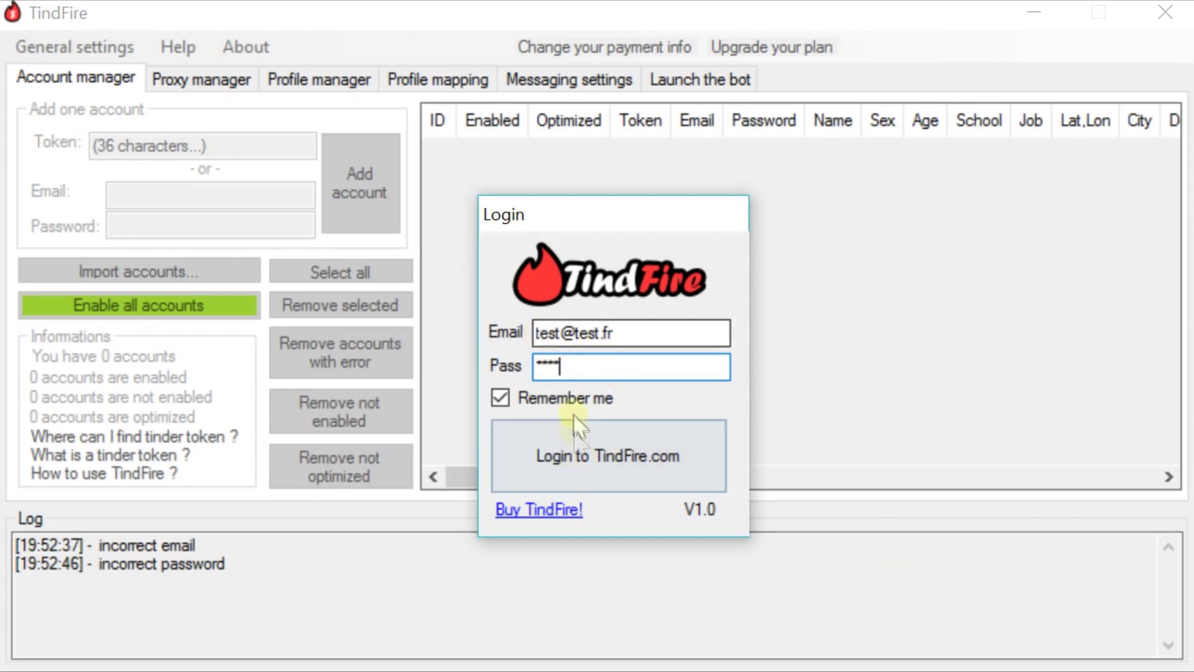
left_click(572, 454)
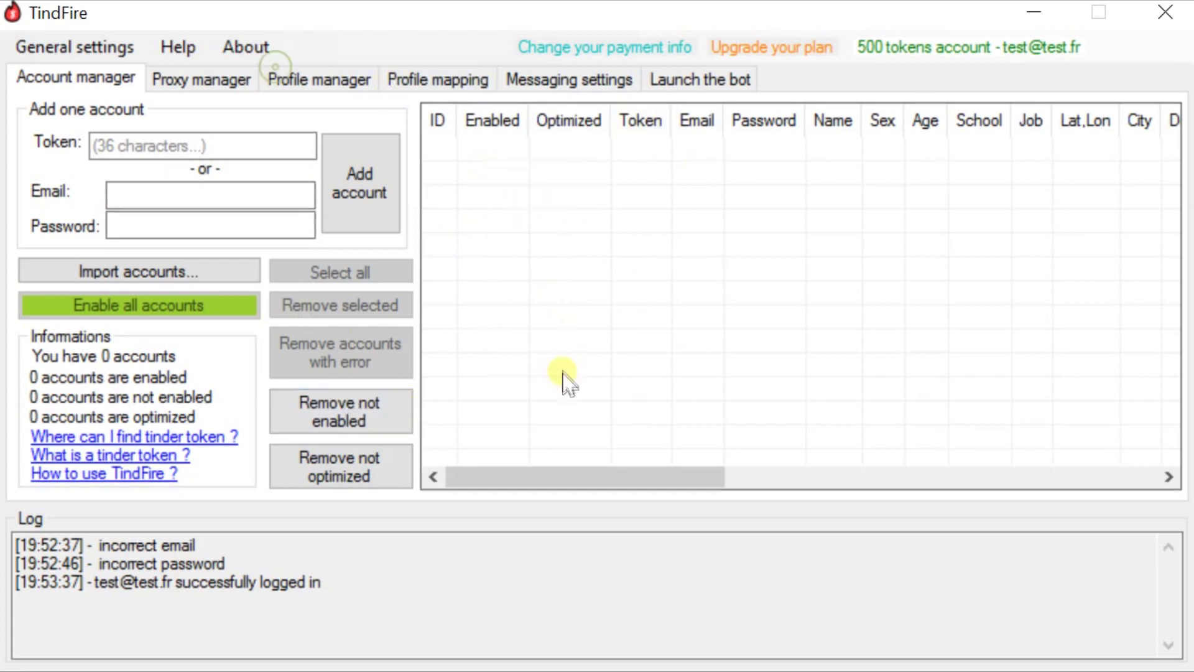
- Scroll the accounts grid sideways, then show the Help menu's topic list
left_click_drag(552, 479, 525, 485)
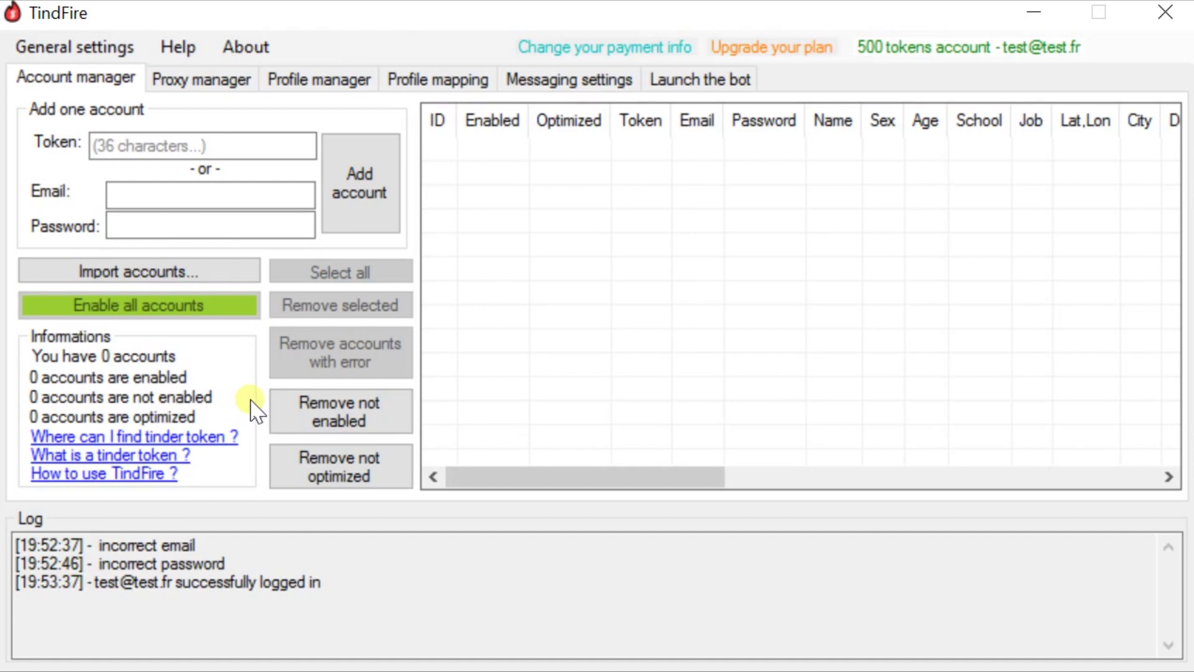
left_click(179, 49)
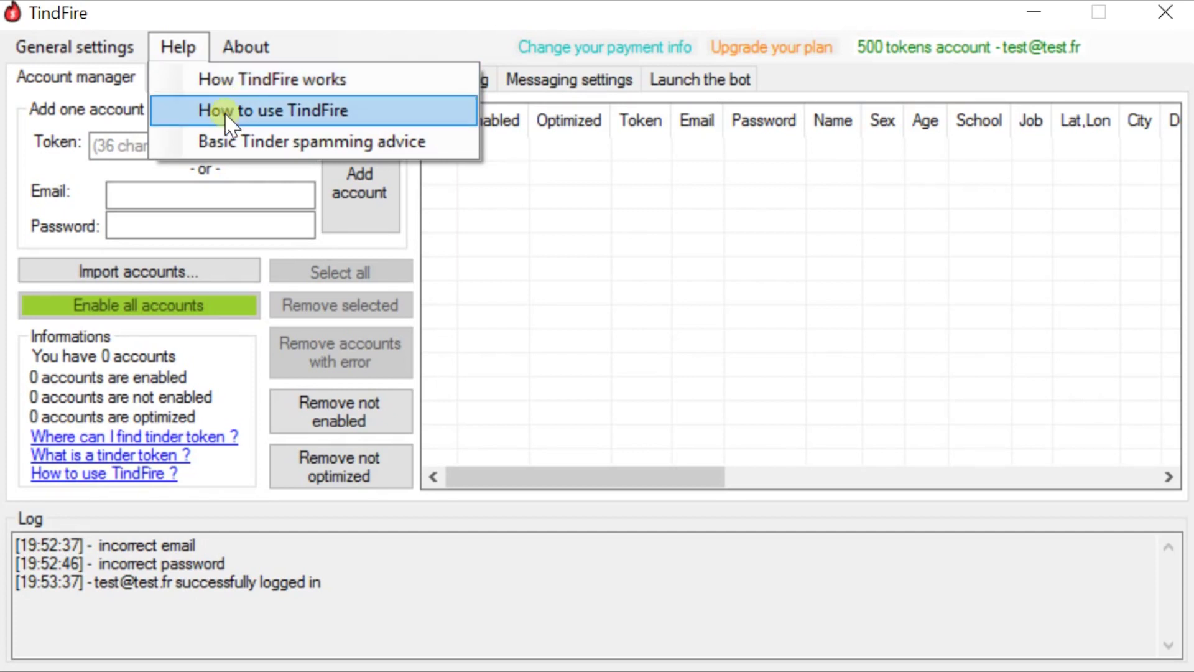
- Dismiss the Help topics and open the 'Import accounts...' dialog for bulk token or email:pass lists
left_click(192, 360)
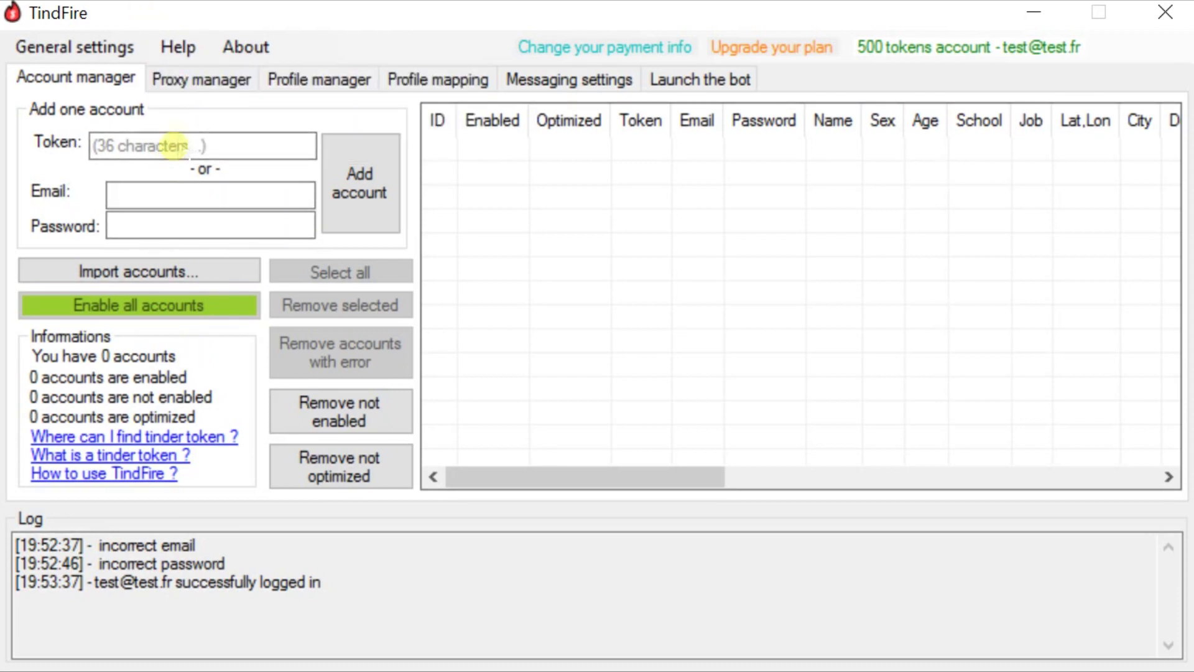
left_click(191, 48)
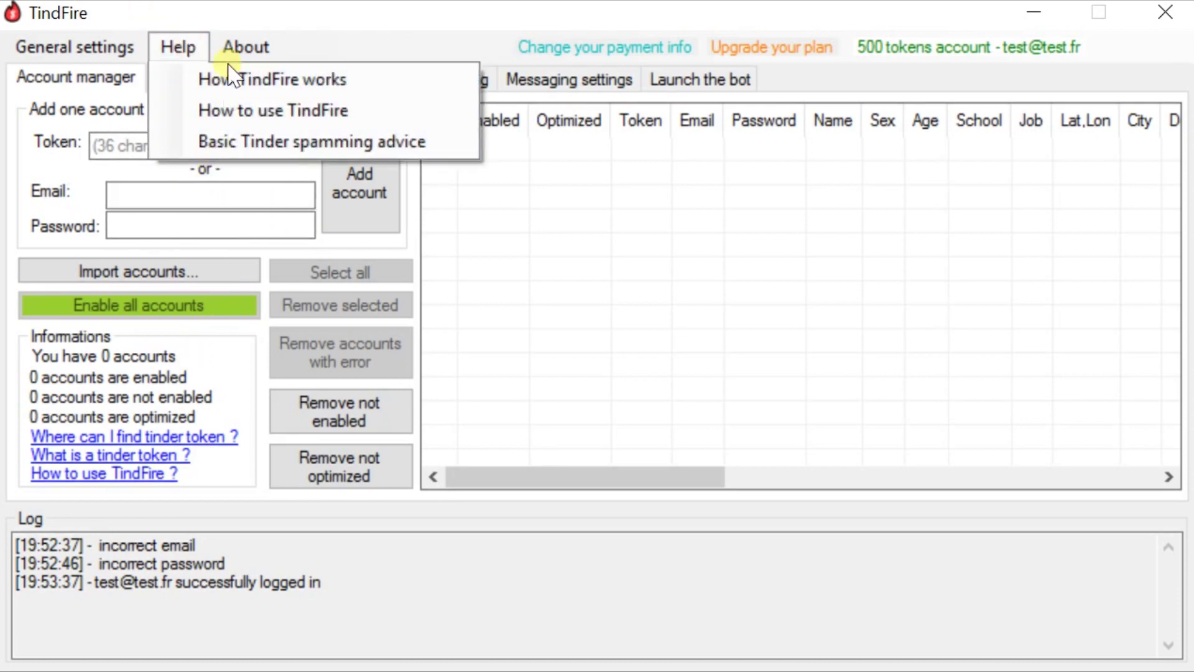
left_click(190, 352)
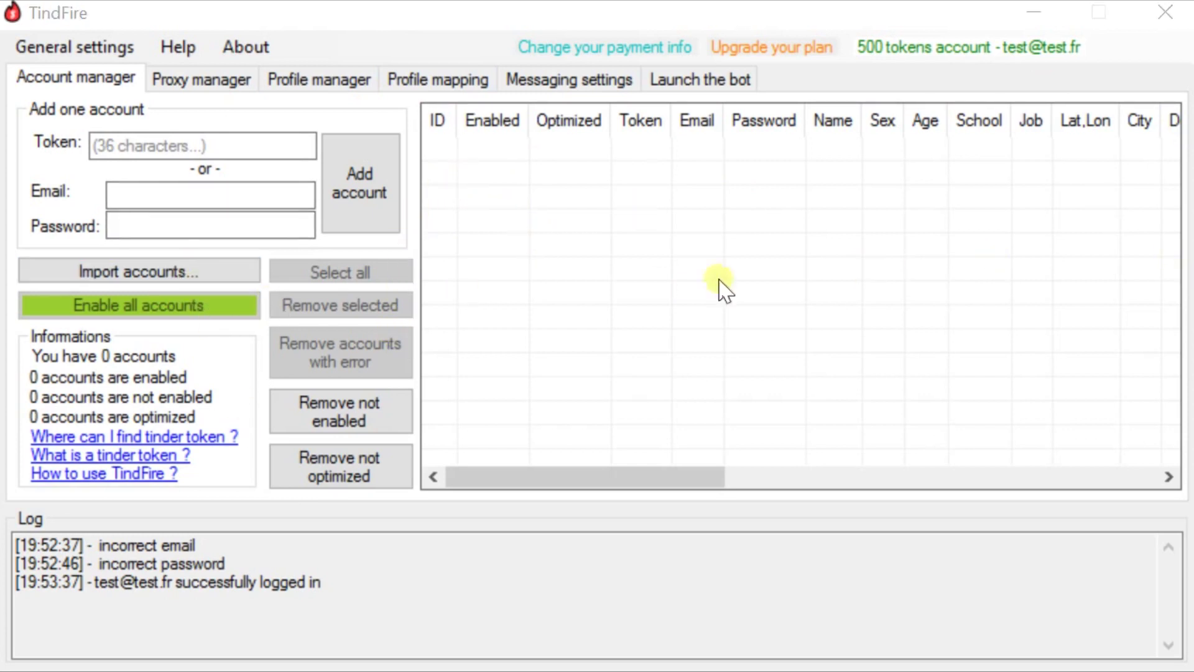
left_click(194, 271)
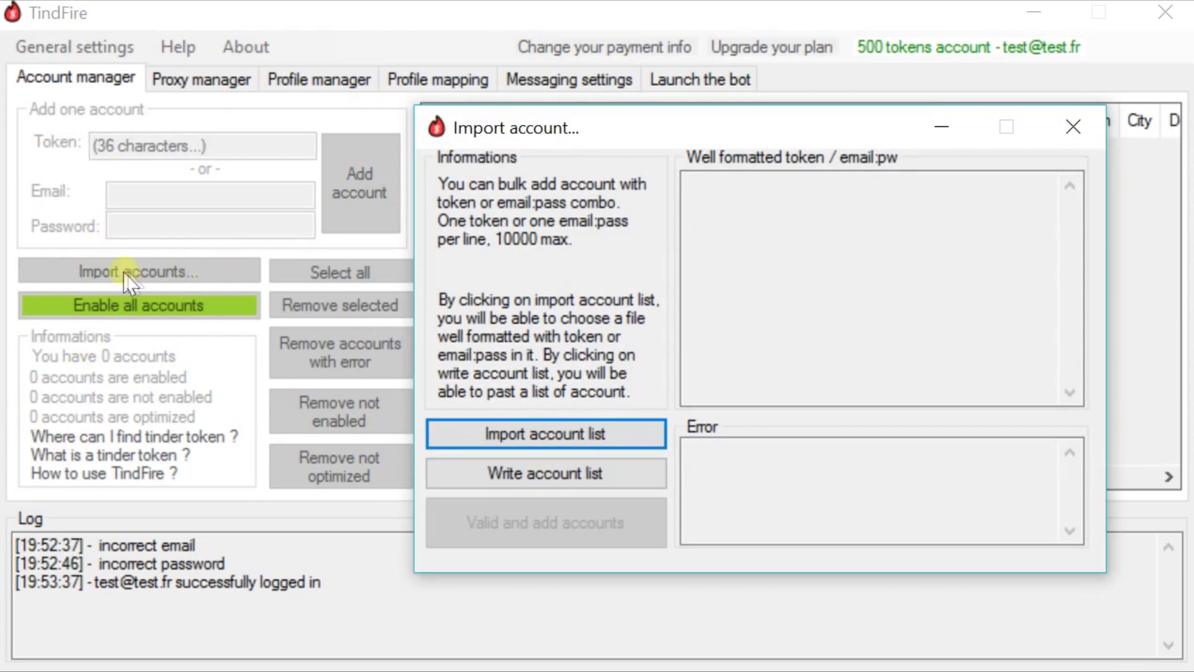
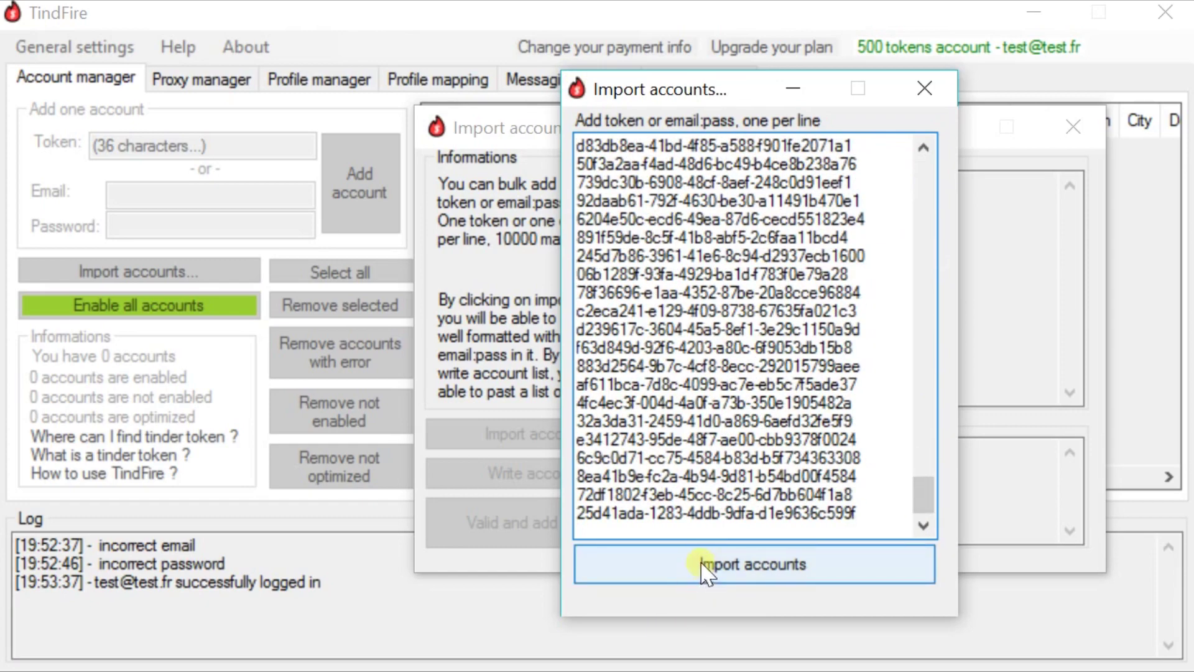
- Validate the pasted token list, leaving valid tokens marked OK and one flagged as bad
left_click(807, 563)
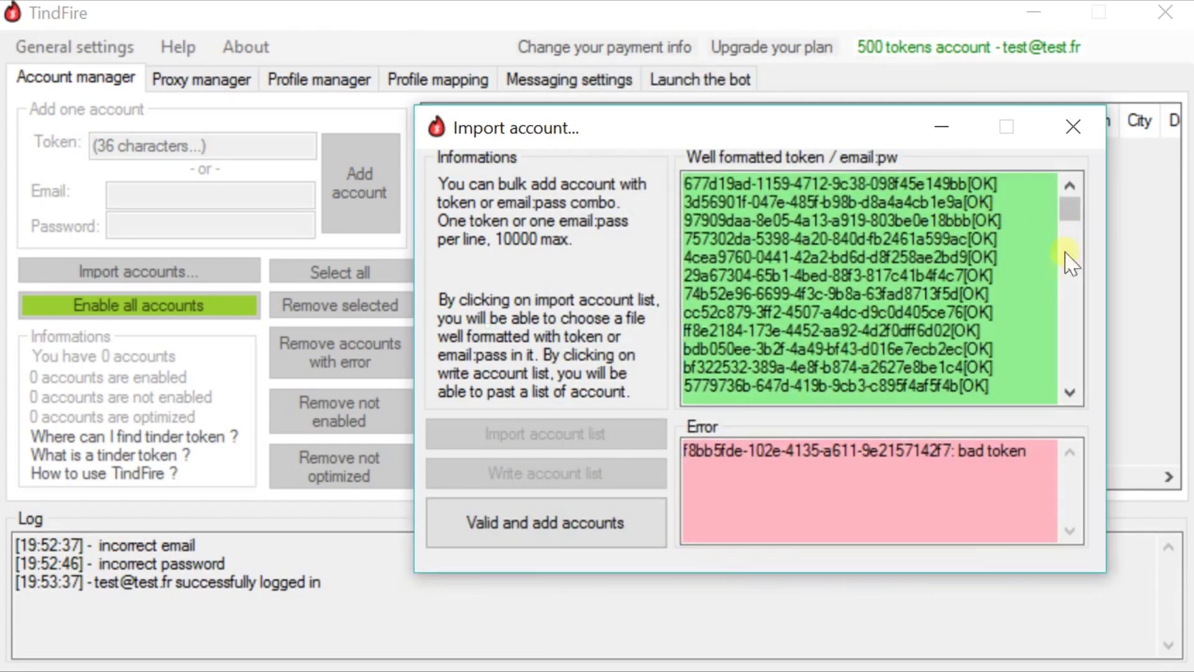
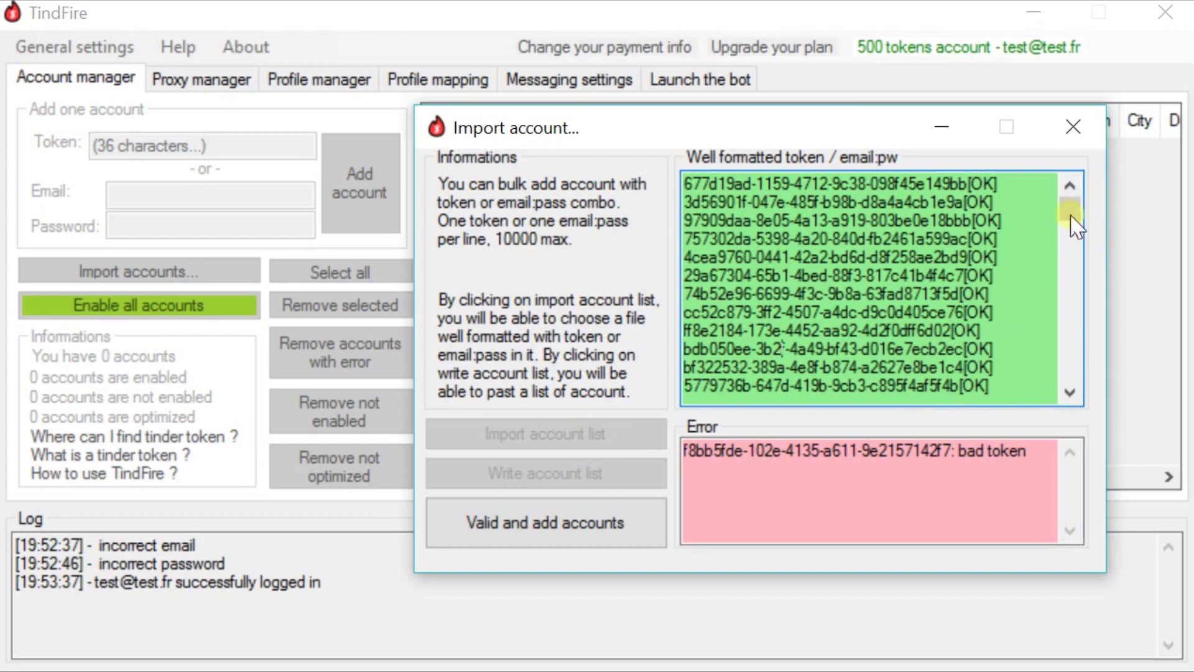
- Scroll the validated token list and add the valid tokens as accounts
left_click_drag(1071, 211, 1070, 367)
left_click(539, 523)
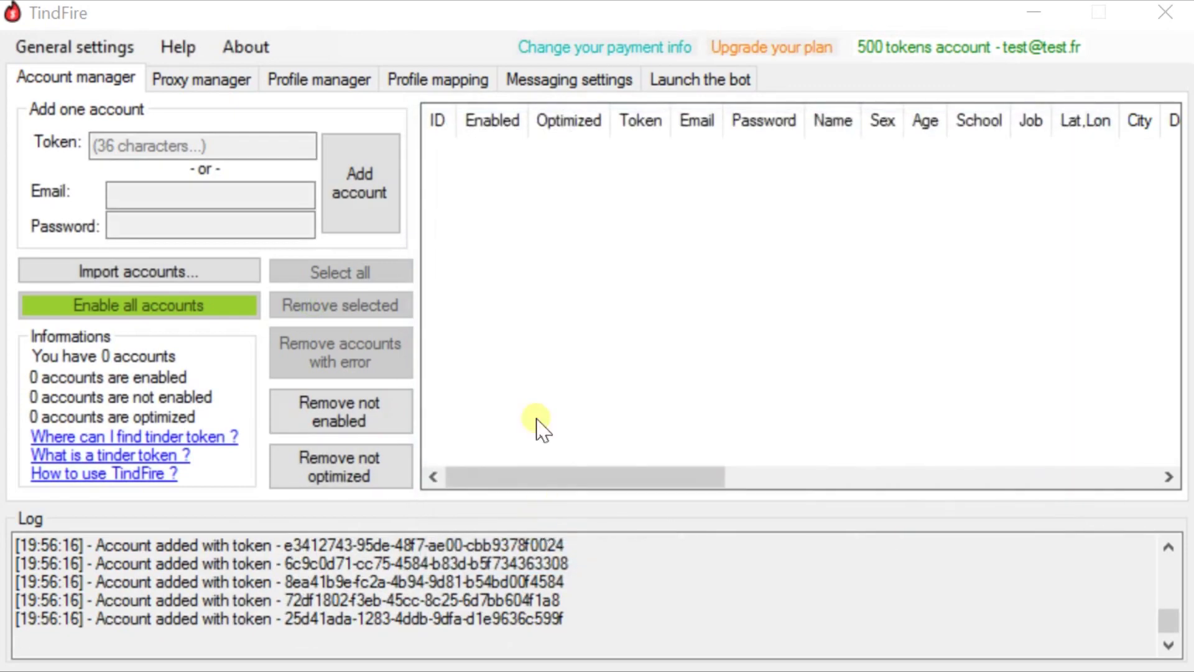
- Browse the 199 imported accounts, inspecting individual account tokens in the grid
left_click_drag(1165, 139, 1173, 479)
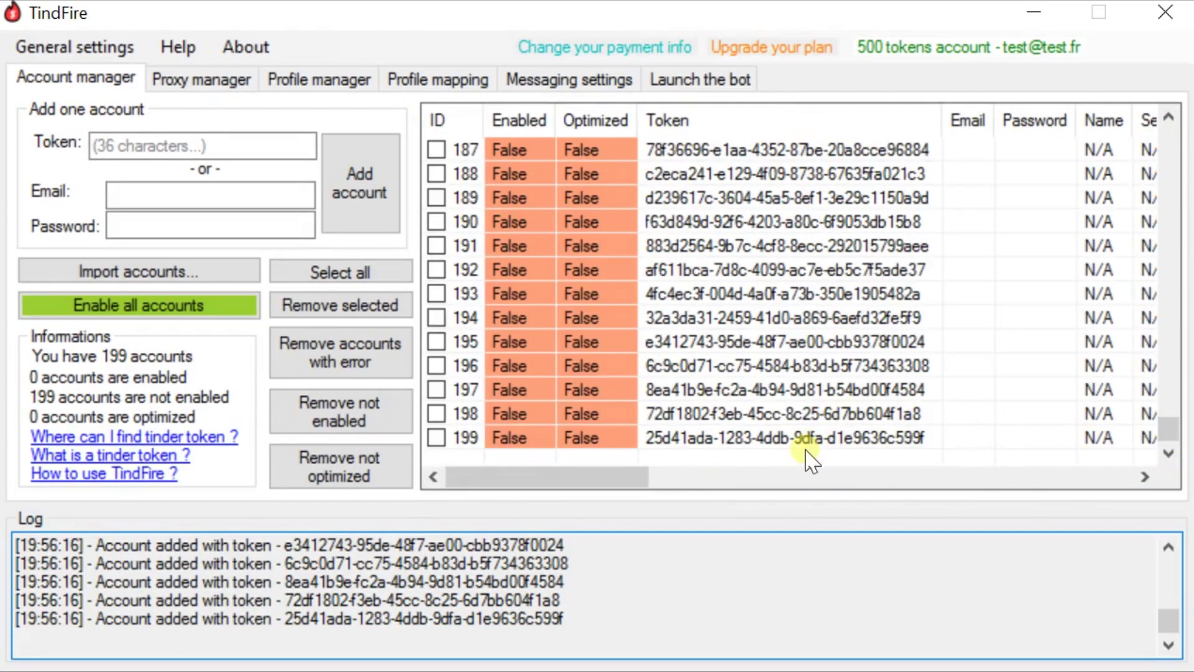
scroll(734, 221, "up", 13)
scroll(737, 211, "up", 20)
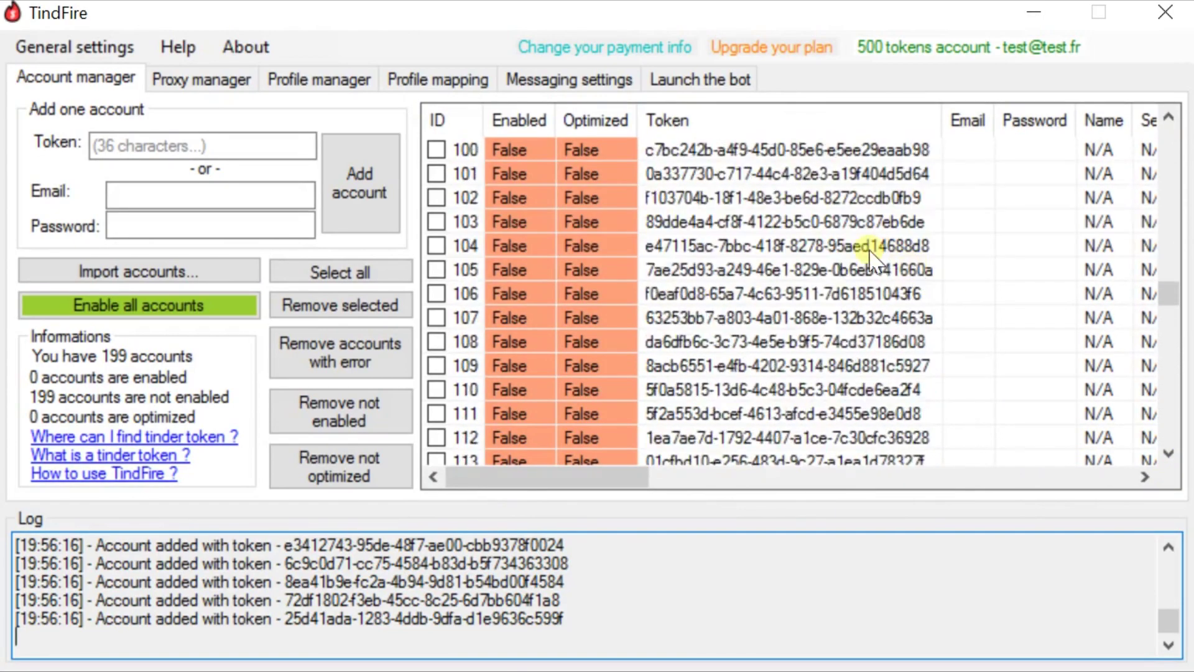
scroll(747, 171, "up", 5)
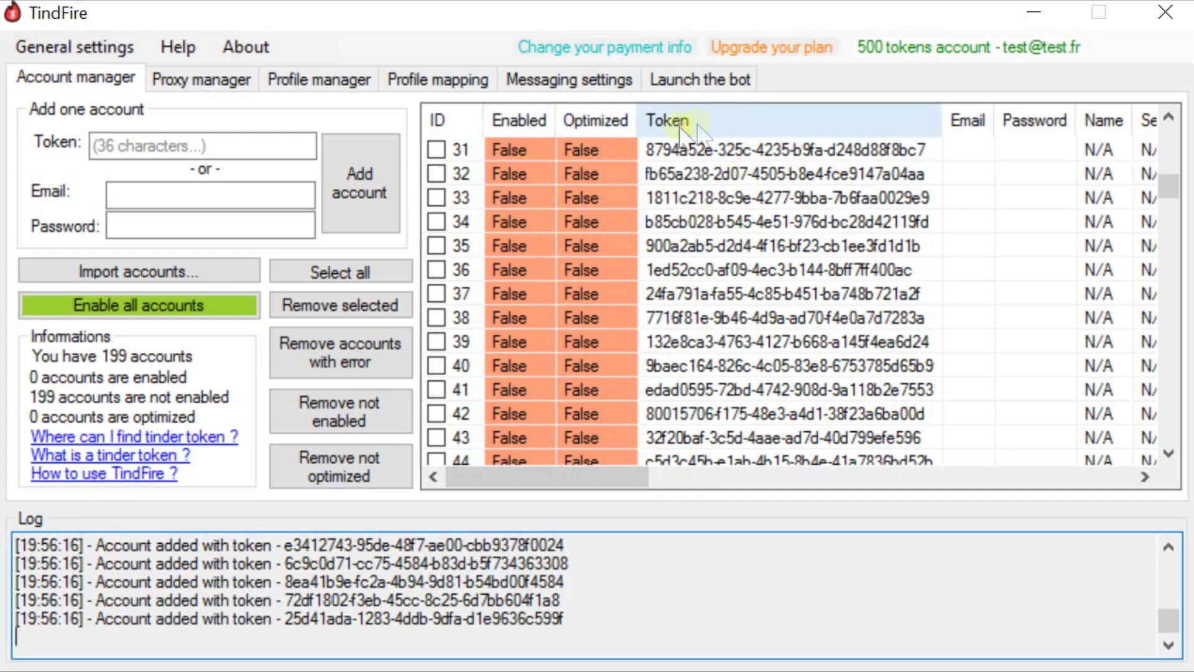
left_click(729, 150)
left_click(747, 267)
left_click(748, 339)
left_click(746, 390)
left_click(747, 269)
left_click(625, 222)
left_click(703, 198)
left_click(702, 174)
left_click(701, 150)
left_click(728, 294)
left_click(728, 366)
left_click(733, 293)
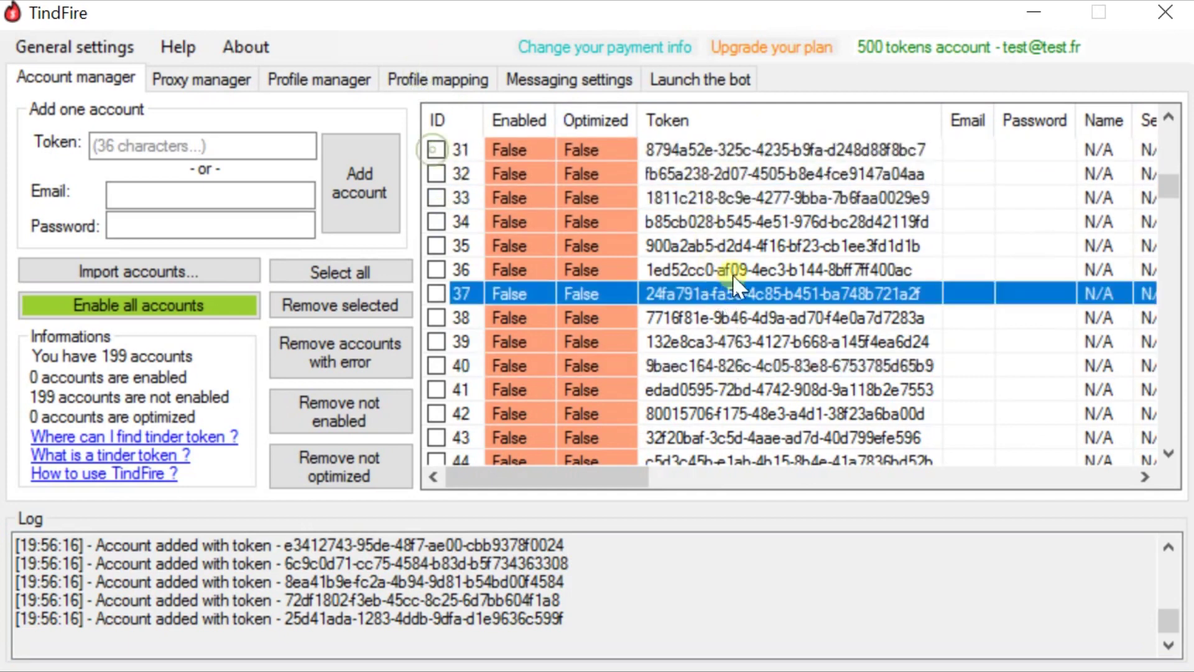
left_click(677, 196)
left_click(684, 169)
left_click(686, 152)
scroll(685, 248, "down", 20)
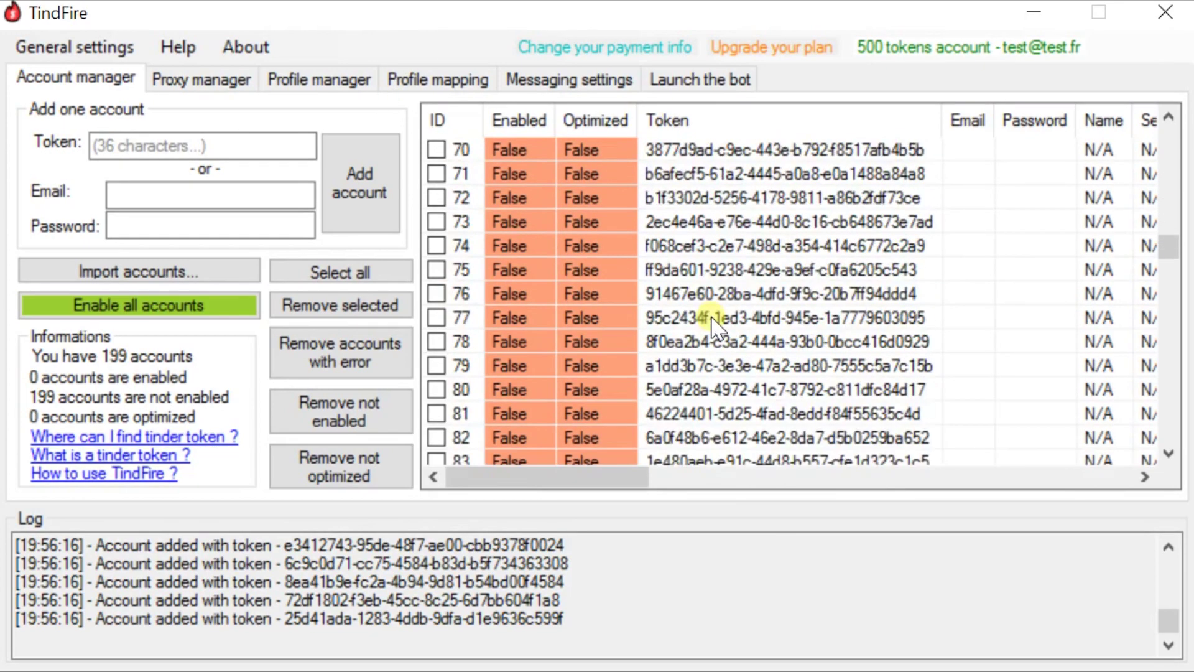
scroll(715, 320, "down", 17)
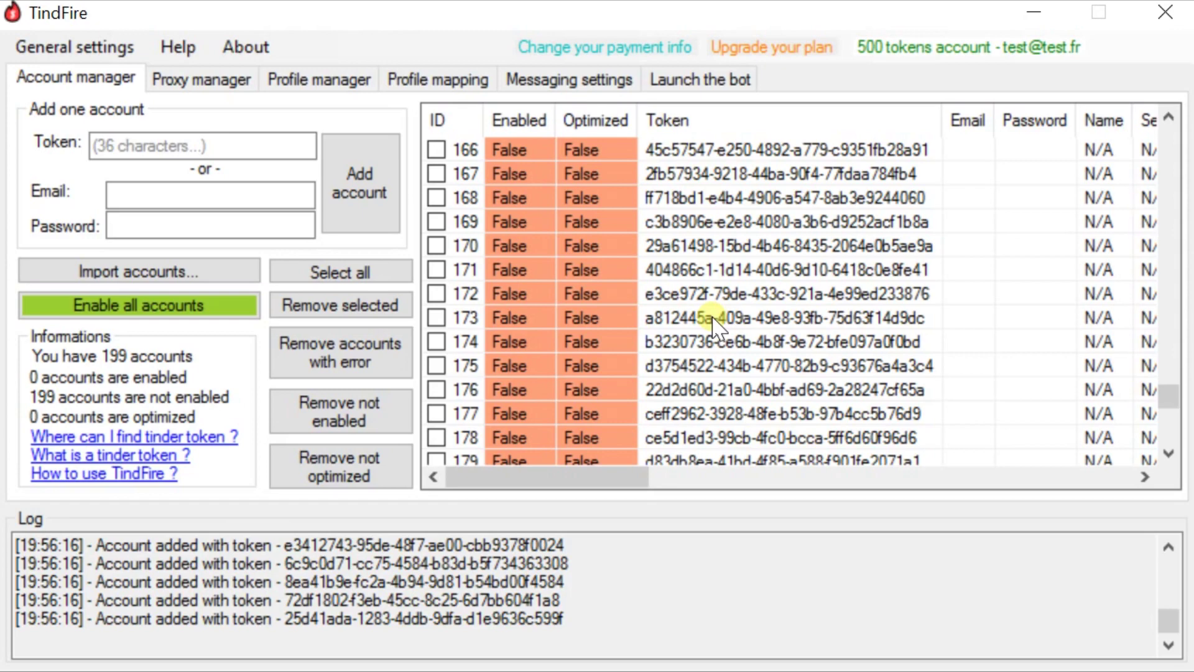
scroll(762, 349, "up", 16)
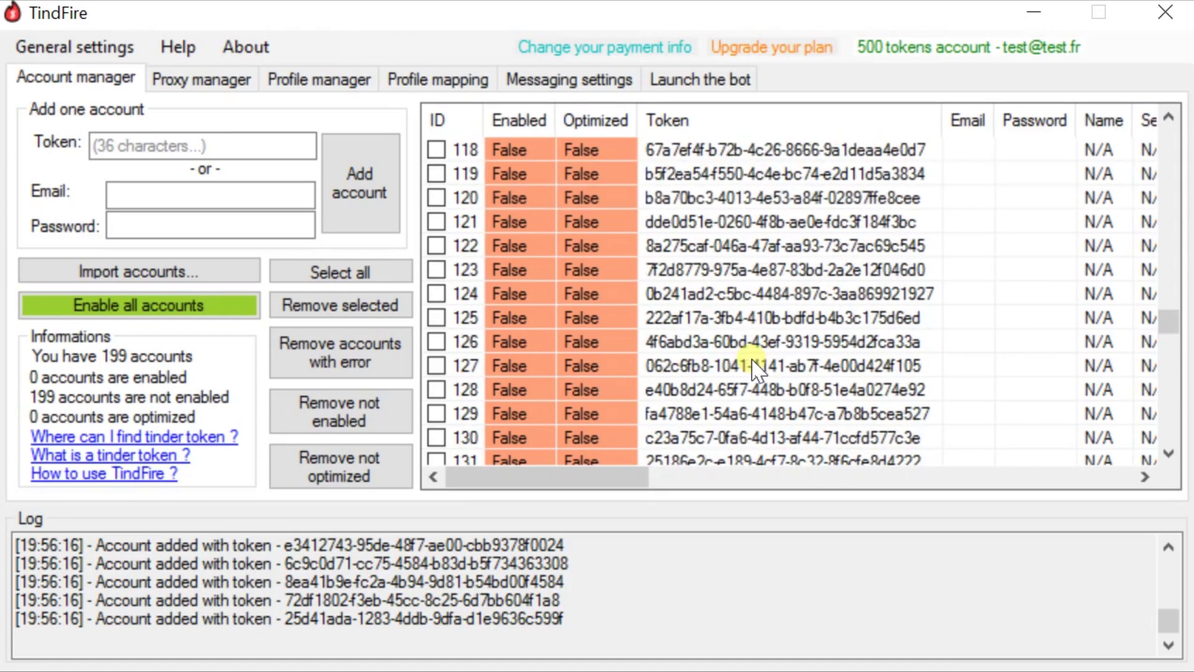
- Bring up the Proxy manager, which shows 0 proxies and needs 40
left_click(186, 89)
left_click_drag(446, 193, 520, 360)
left_click_drag(595, 207, 716, 367)
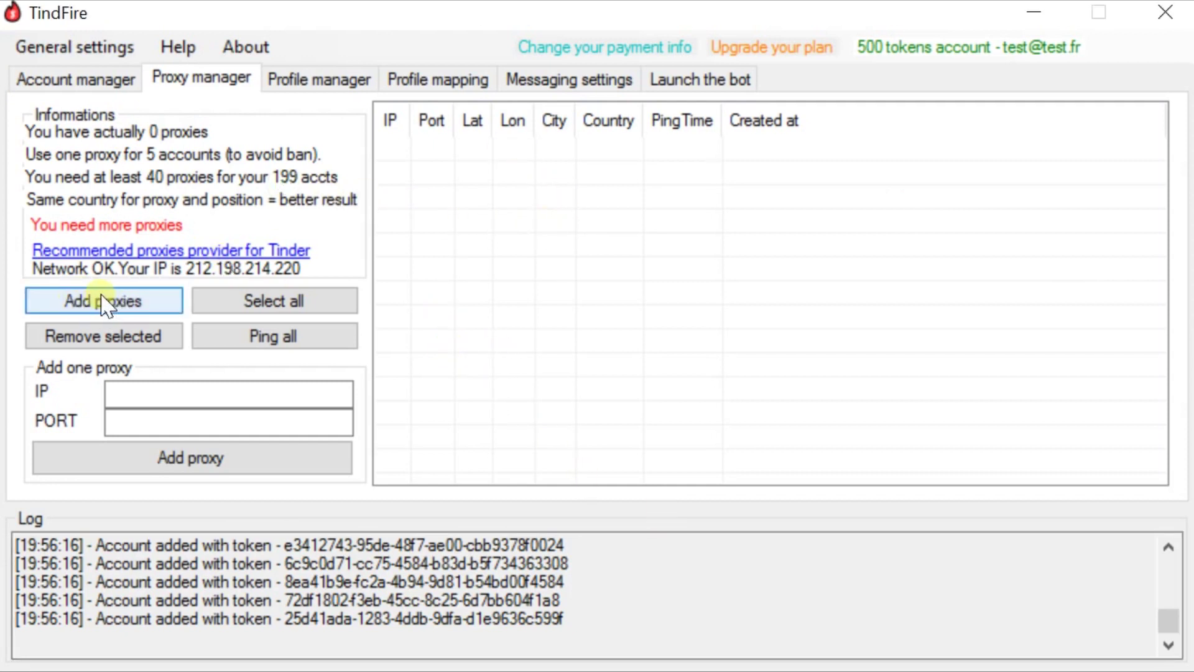
- Paste the IP:port proxy list into the bulk Import proxy window and import it
left_click(141, 391)
left_click(161, 418)
left_click(119, 303)
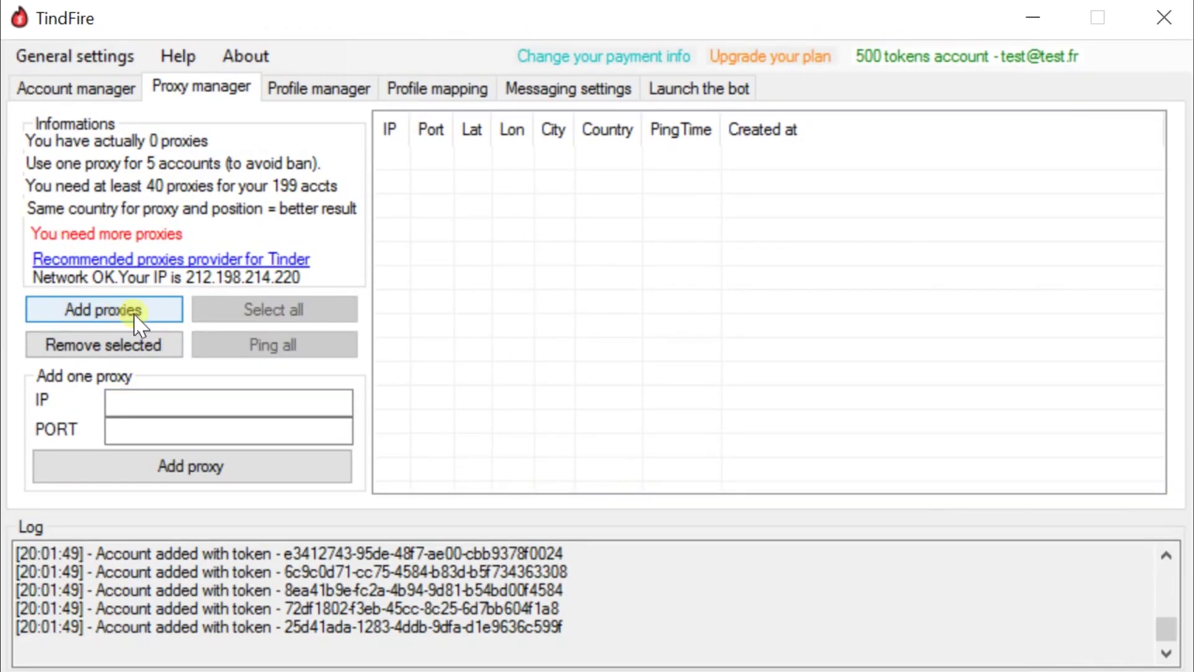
left_click(134, 314)
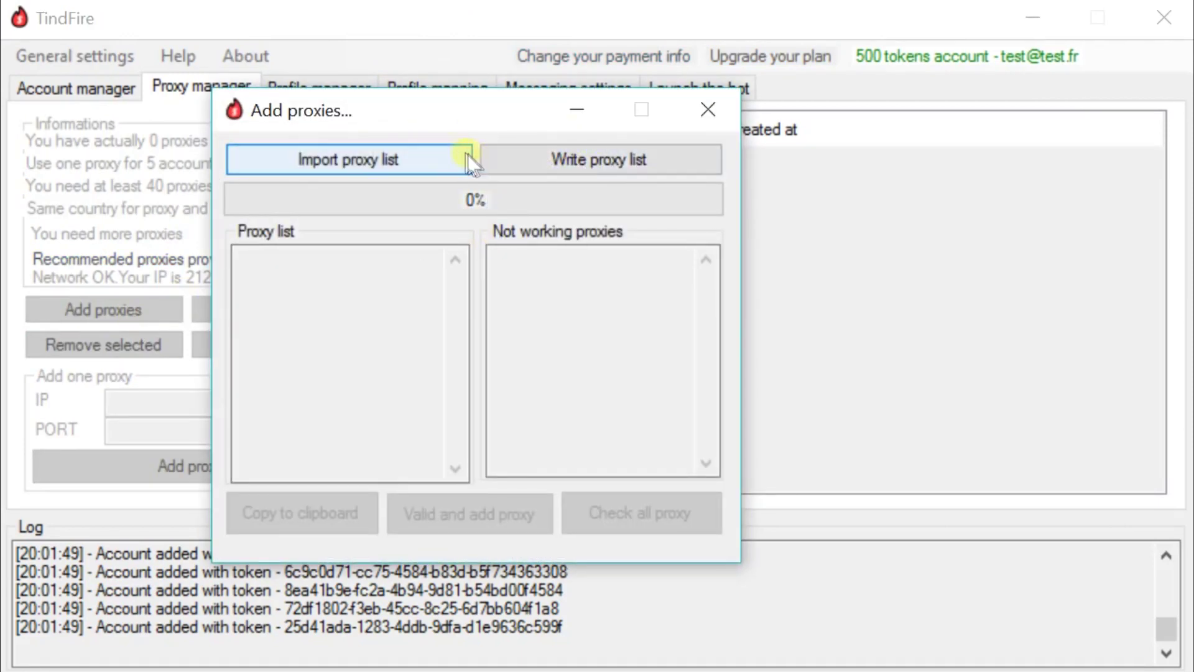
left_click(563, 163)
key("ctrl+v")
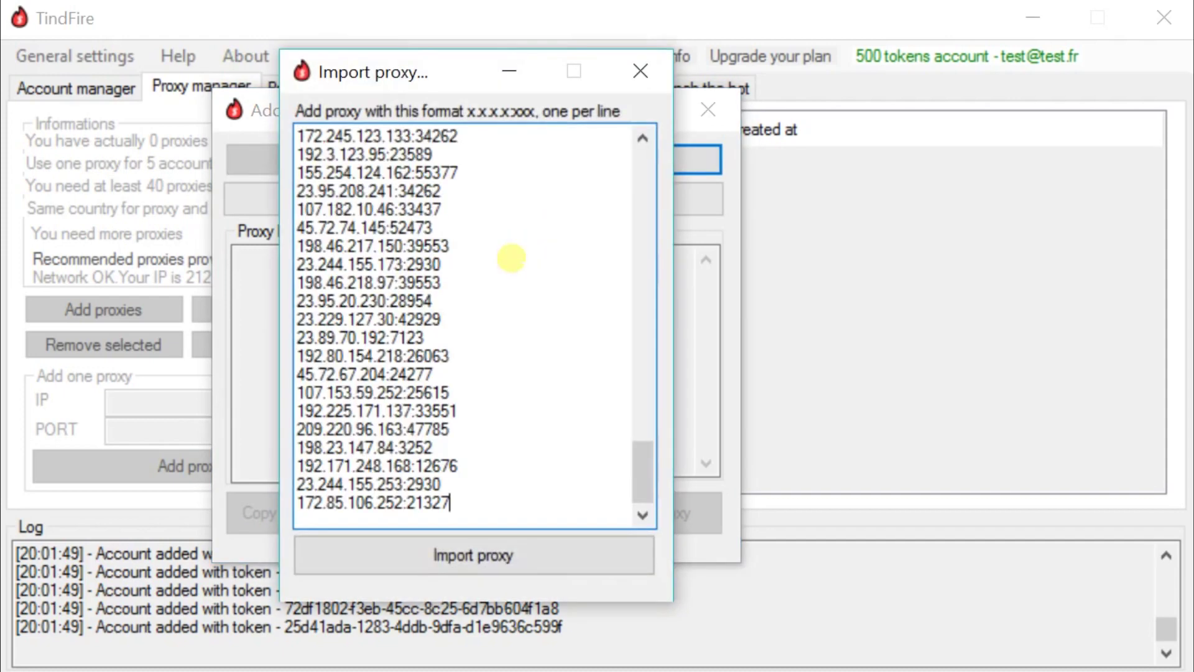
left_click_drag(640, 473, 639, 440)
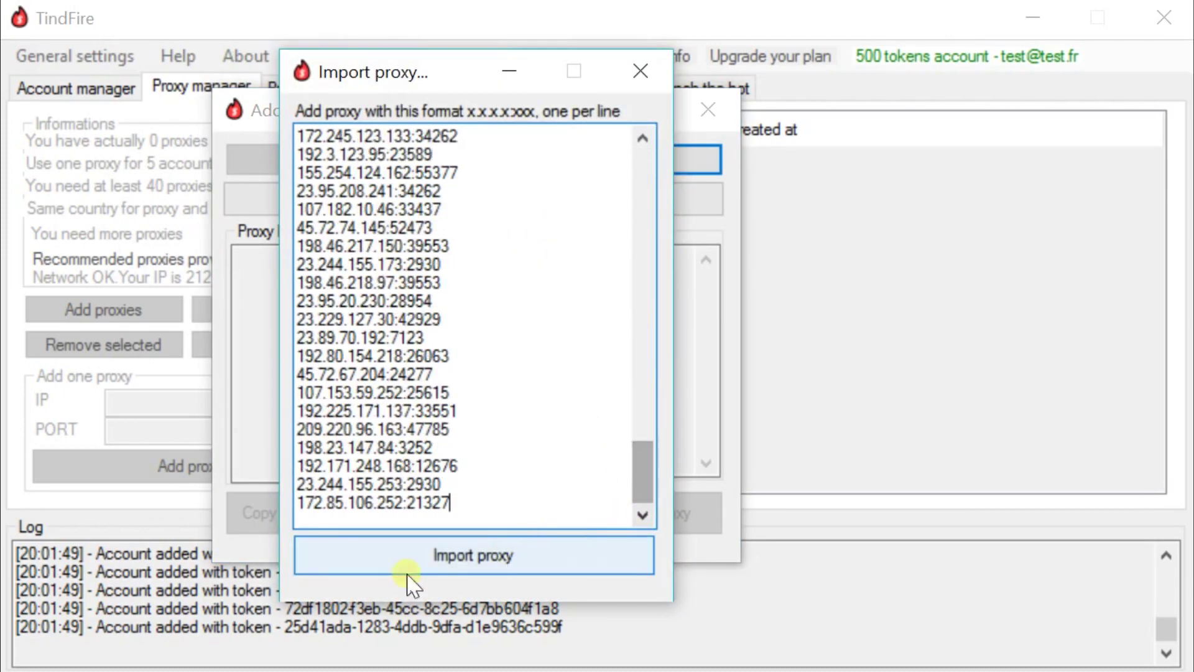
left_click(408, 566)
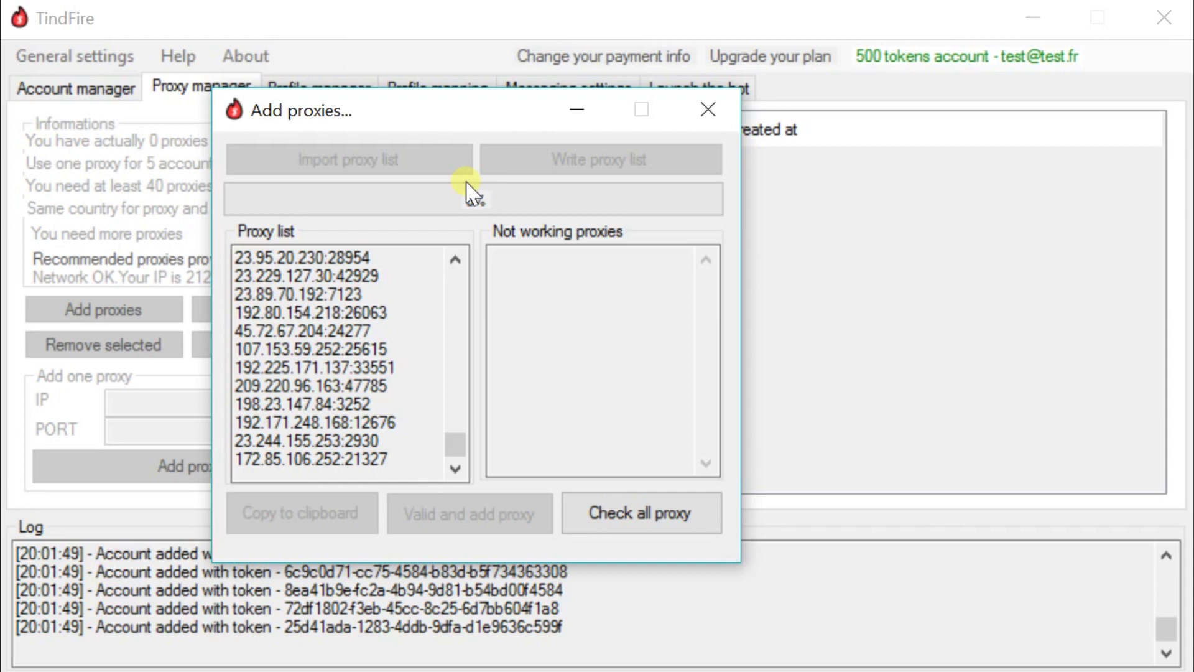
- Test every imported proxy and review the check results in the list
left_click(644, 524)
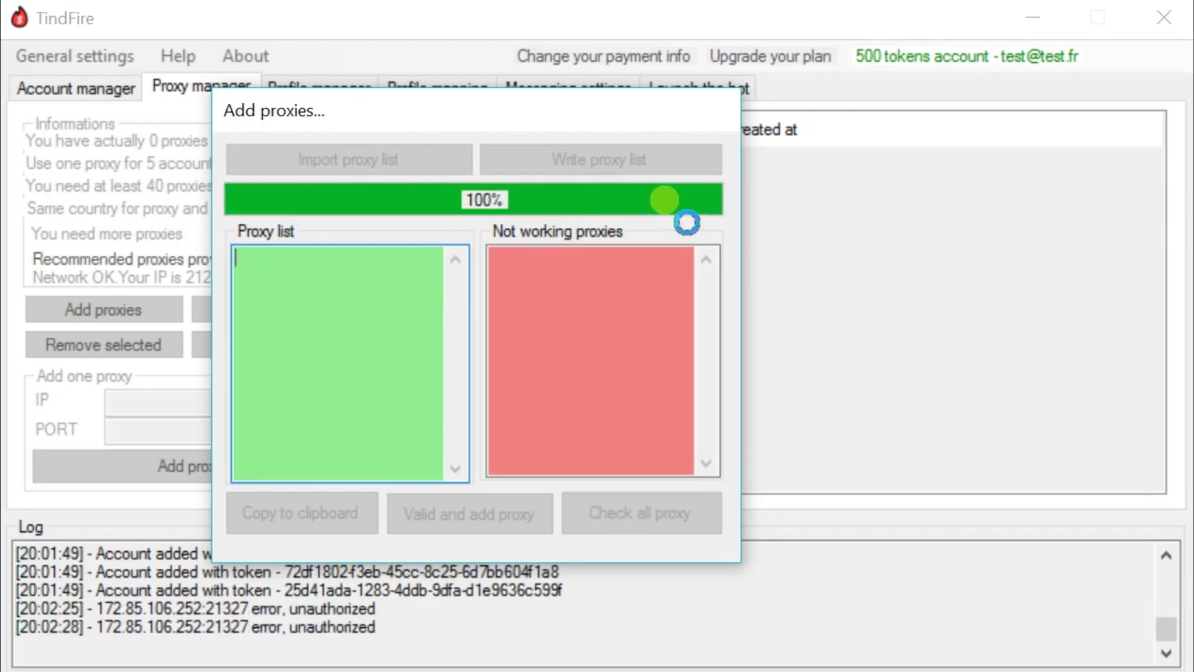
left_click_drag(455, 445, 360, 547)
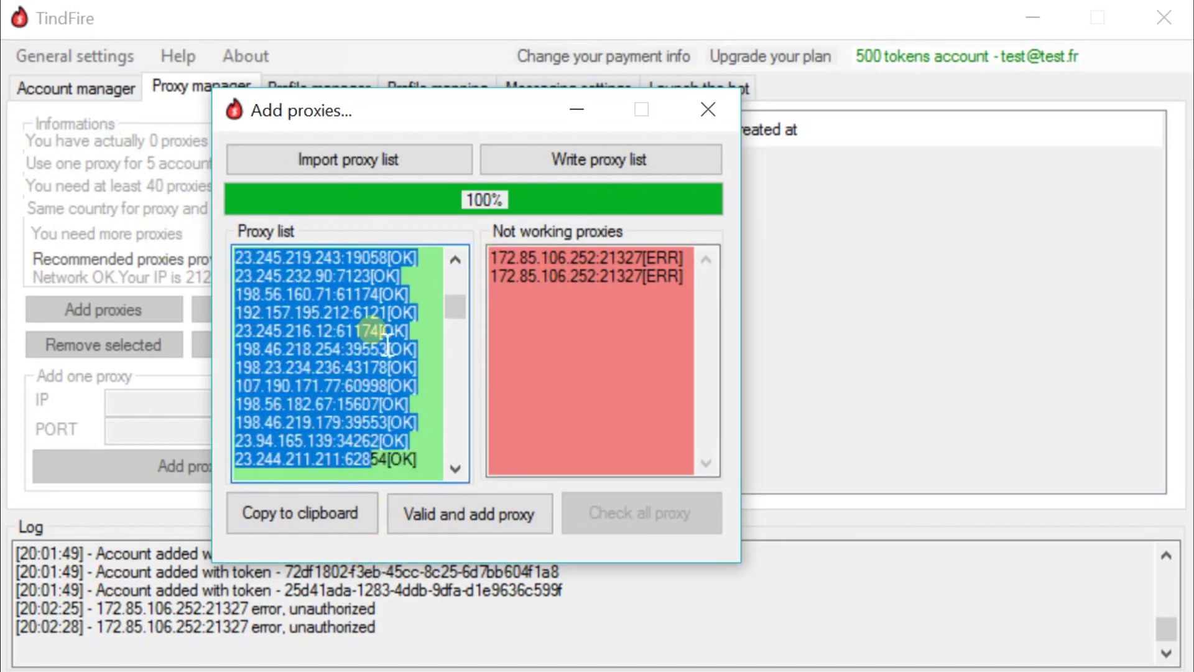
left_click(373, 336)
left_click_drag(458, 305, 454, 433)
left_click(591, 309)
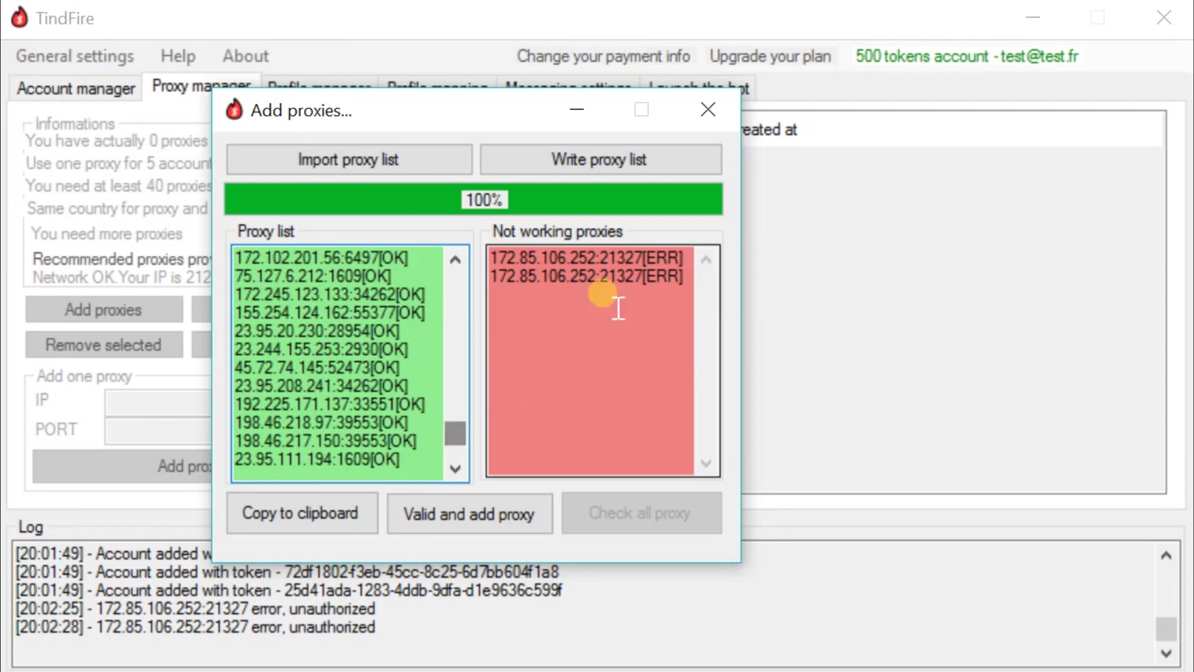
left_click(509, 291)
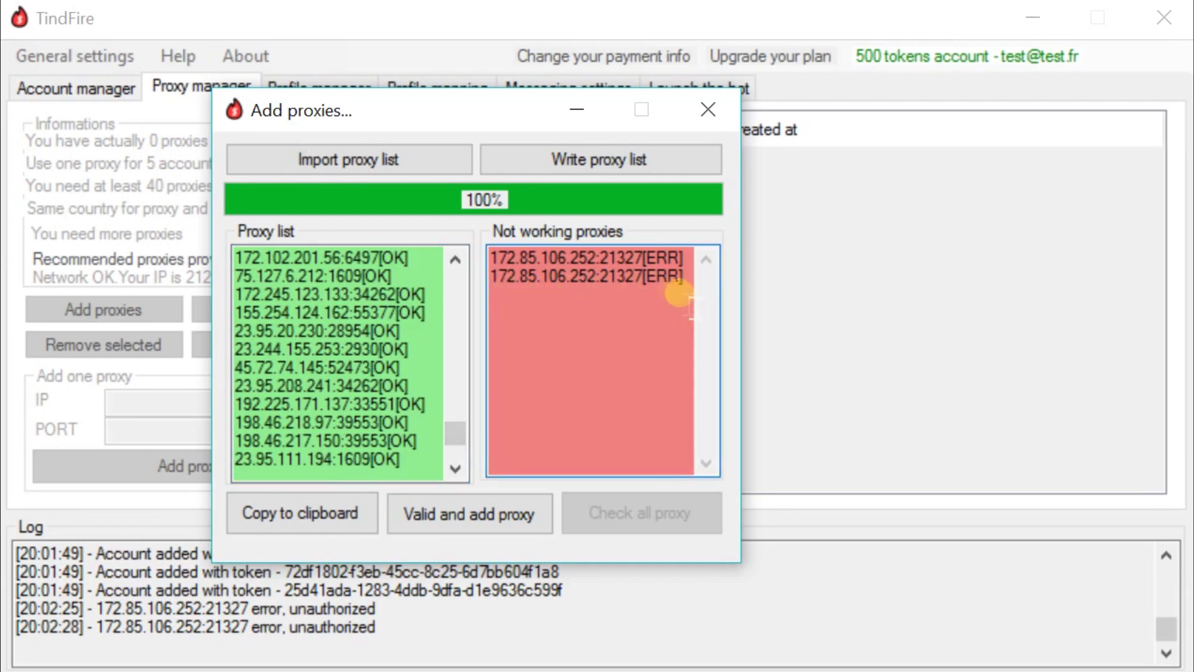
- Inspect the [ERR] failed proxies, then add the working proxies to the proxy manager
mouse_move(644, 277)
left_mouse_down()
mouse_move(683, 275)
mouse_move(643, 258)
left_mouse_up()
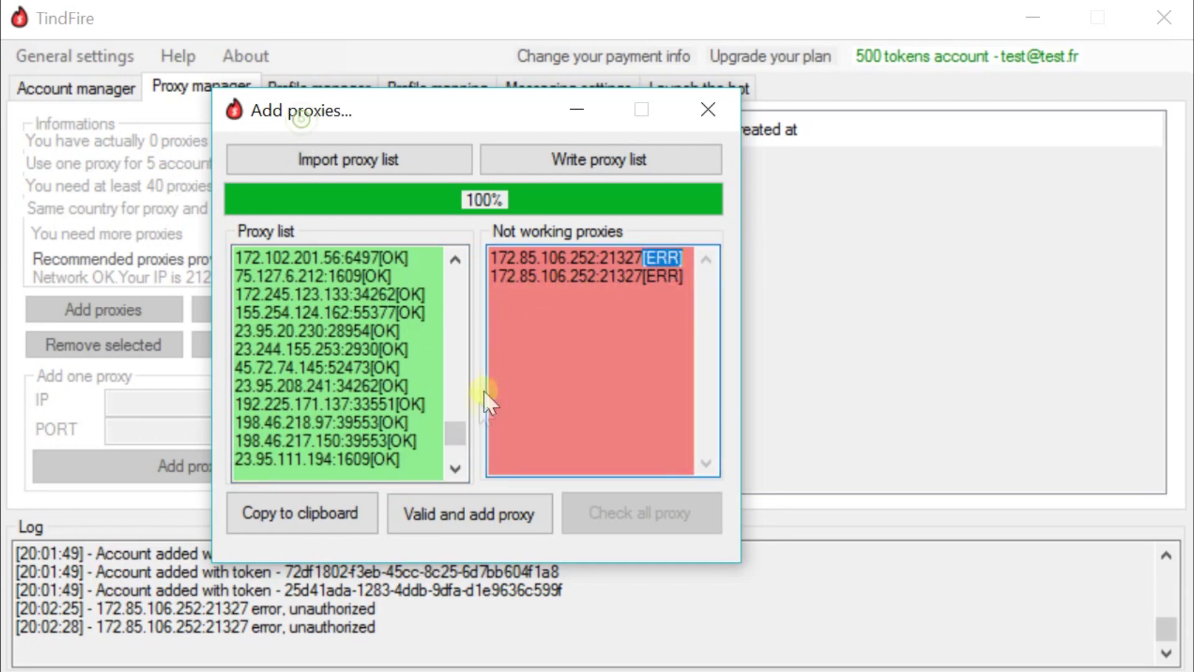
scroll(456, 448, "down", 3)
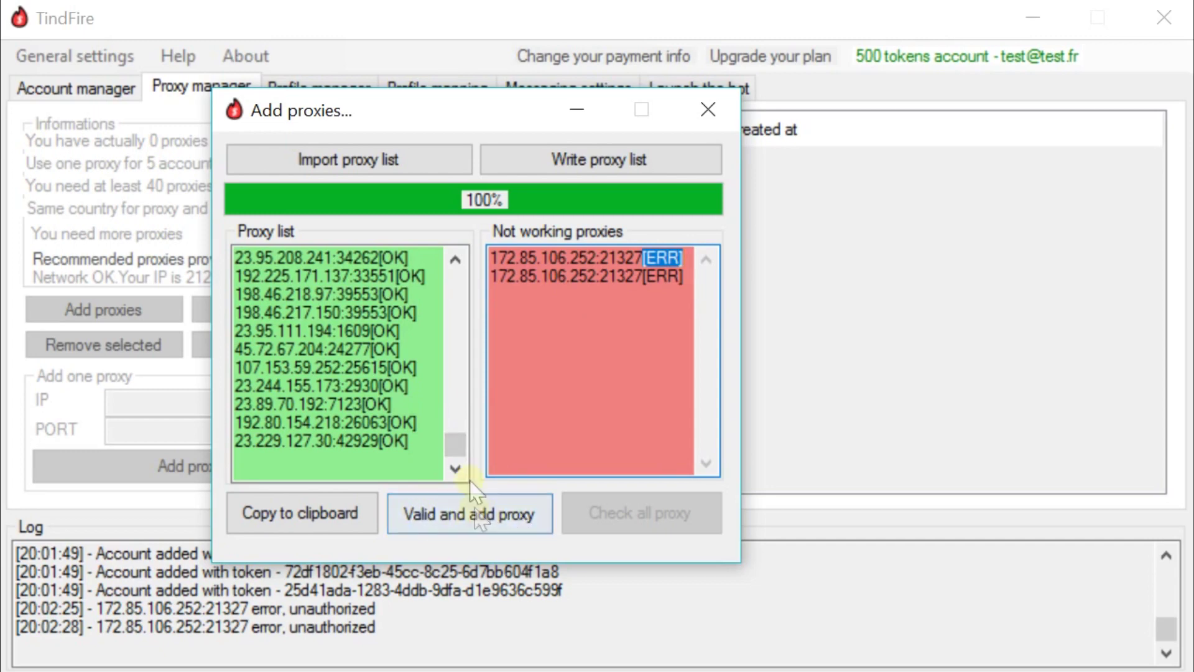
left_click_drag(433, 458, 145, 119)
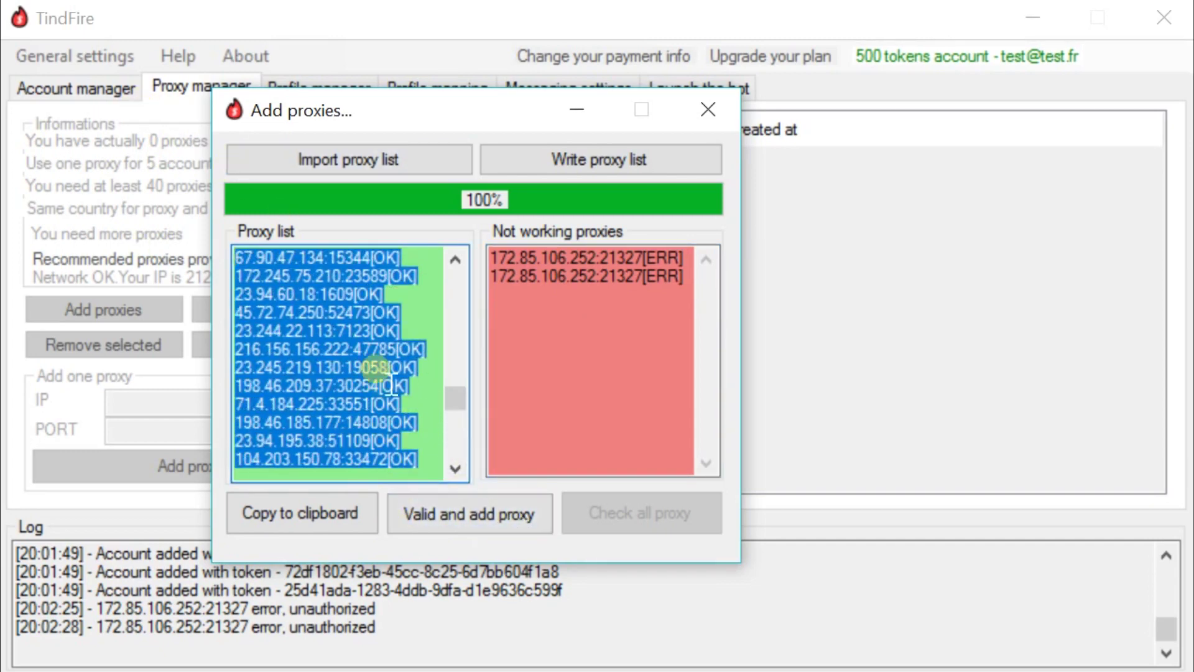
left_click(396, 395)
left_click_drag(459, 400, 458, 447)
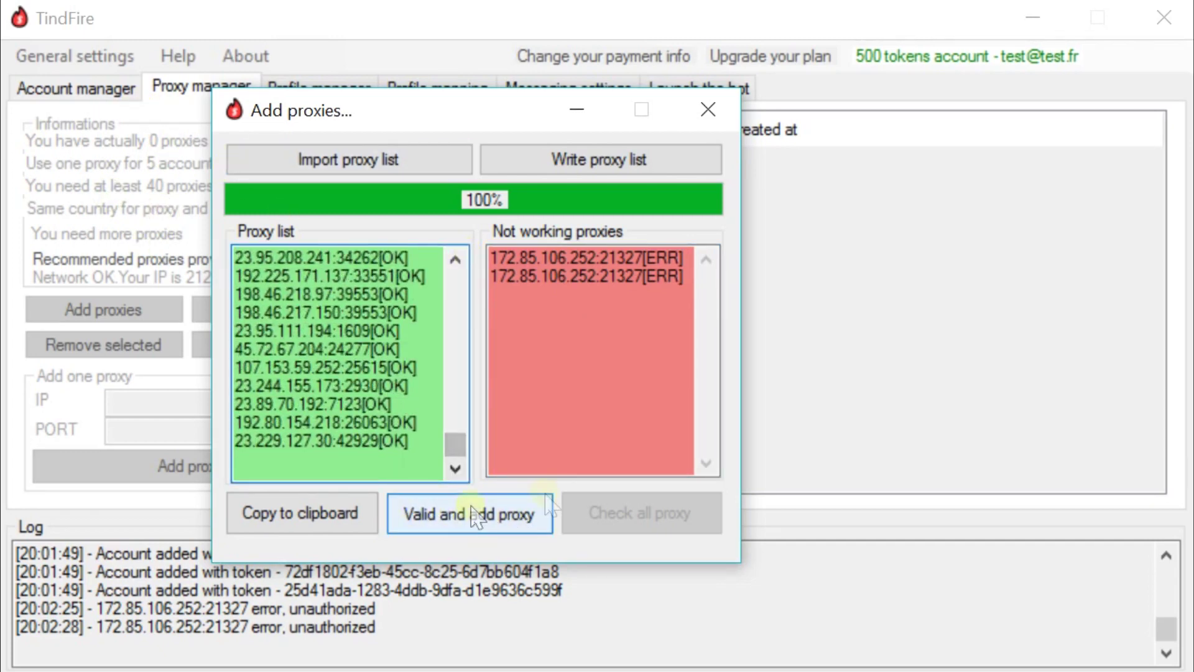
left_click(492, 528)
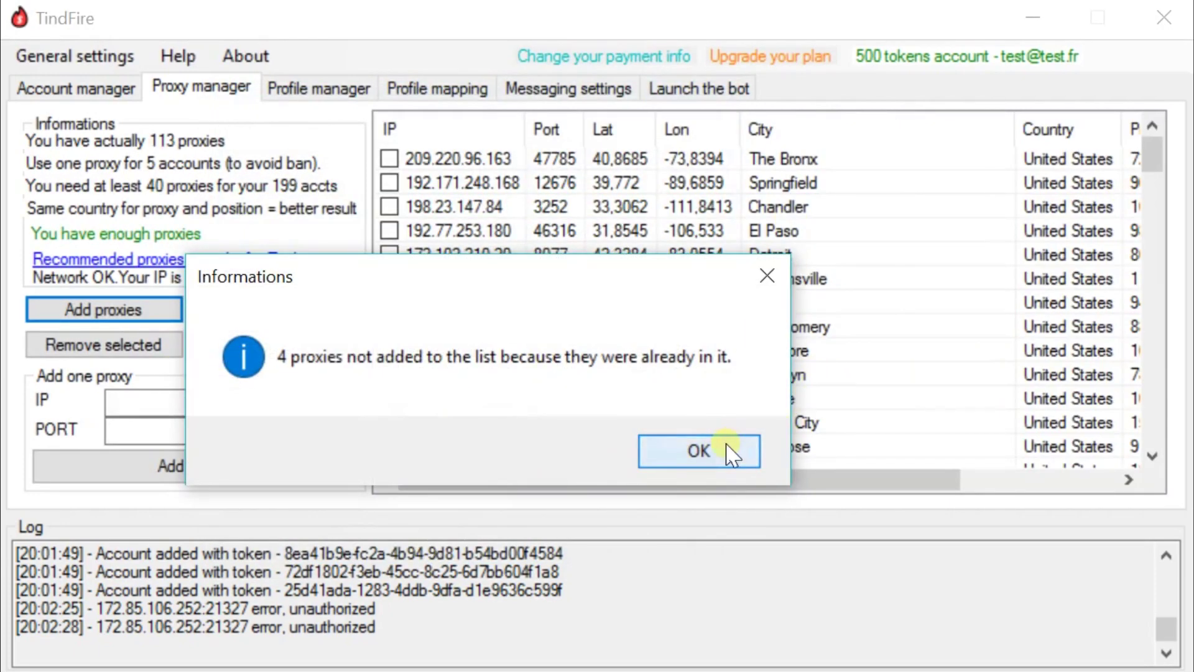
- Dismiss the 4-duplicates notice and proxies-added confirmation, then scroll through the proxy list
left_click(728, 452)
left_click(582, 449)
left_click_drag(1153, 152, 1176, 483)
mouse_move(850, 483)
left_mouse_down()
mouse_move(894, 482)
mouse_move(827, 483)
left_mouse_up()
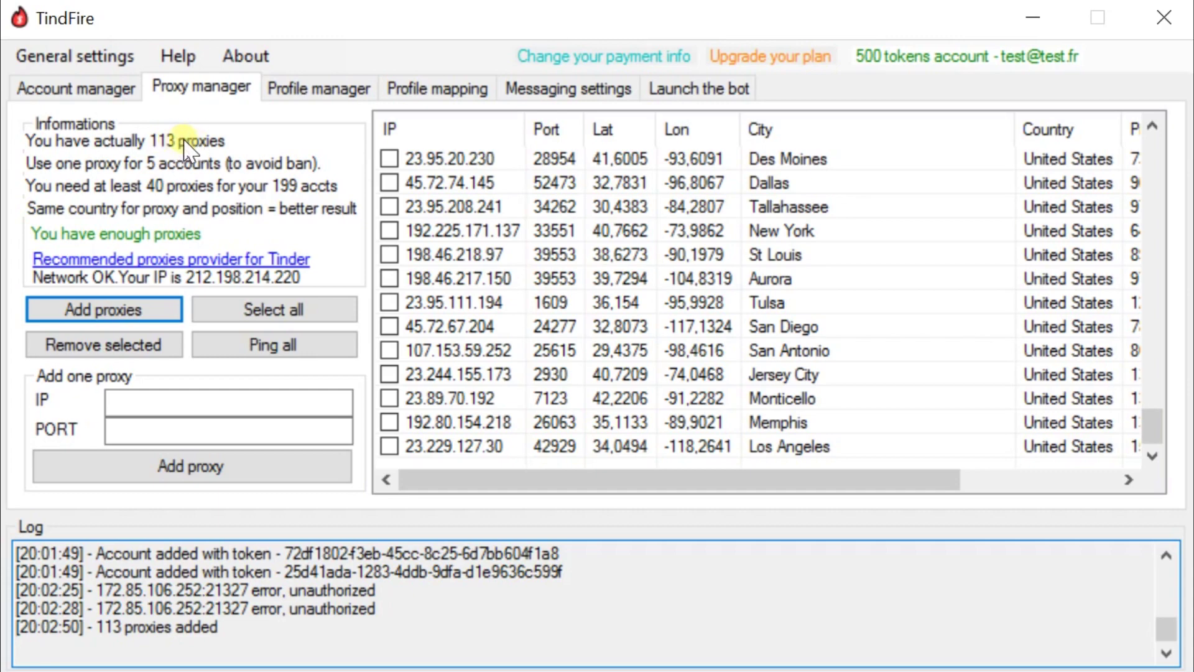
left_click_drag(1152, 429, 1129, 152)
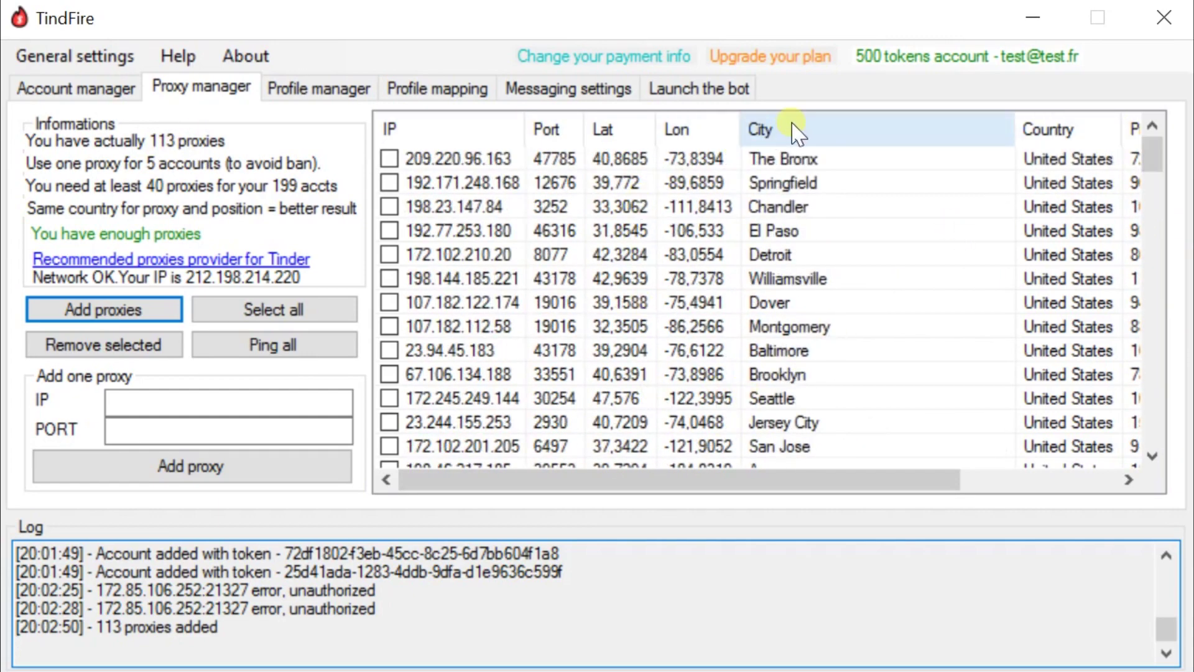
left_click_drag(871, 479, 985, 479)
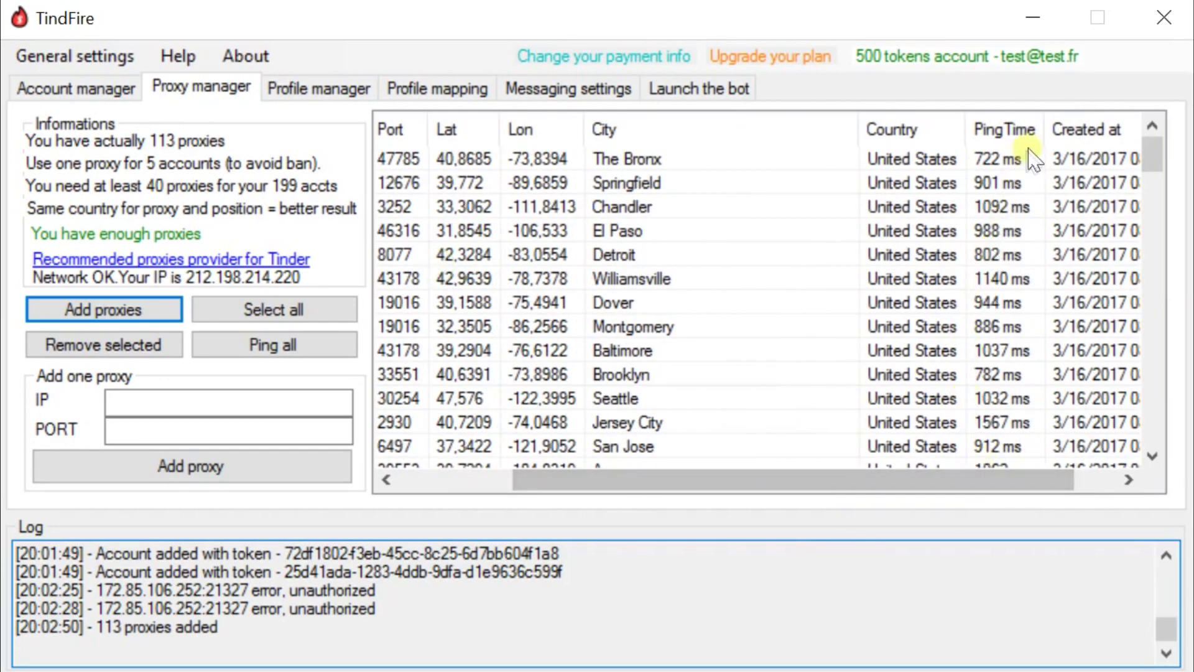
- Sort the 113 proxies by ping time and by city, then return to Account manager
left_click(1014, 131)
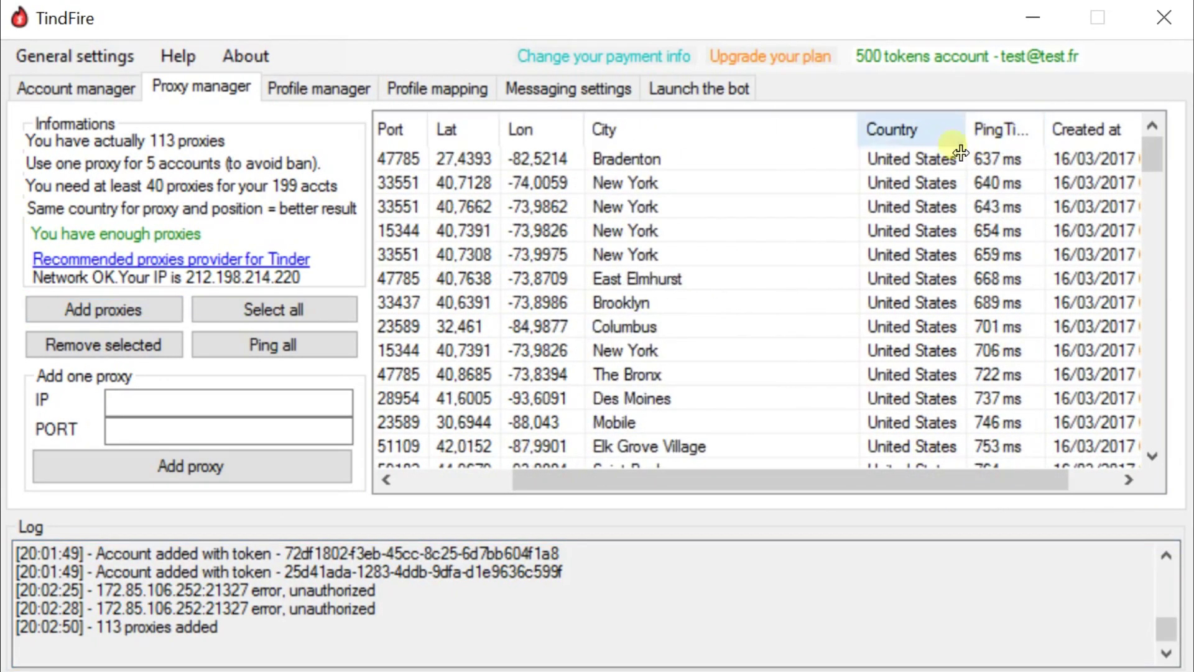
left_click(701, 130)
left_click_drag(720, 482, 597, 483)
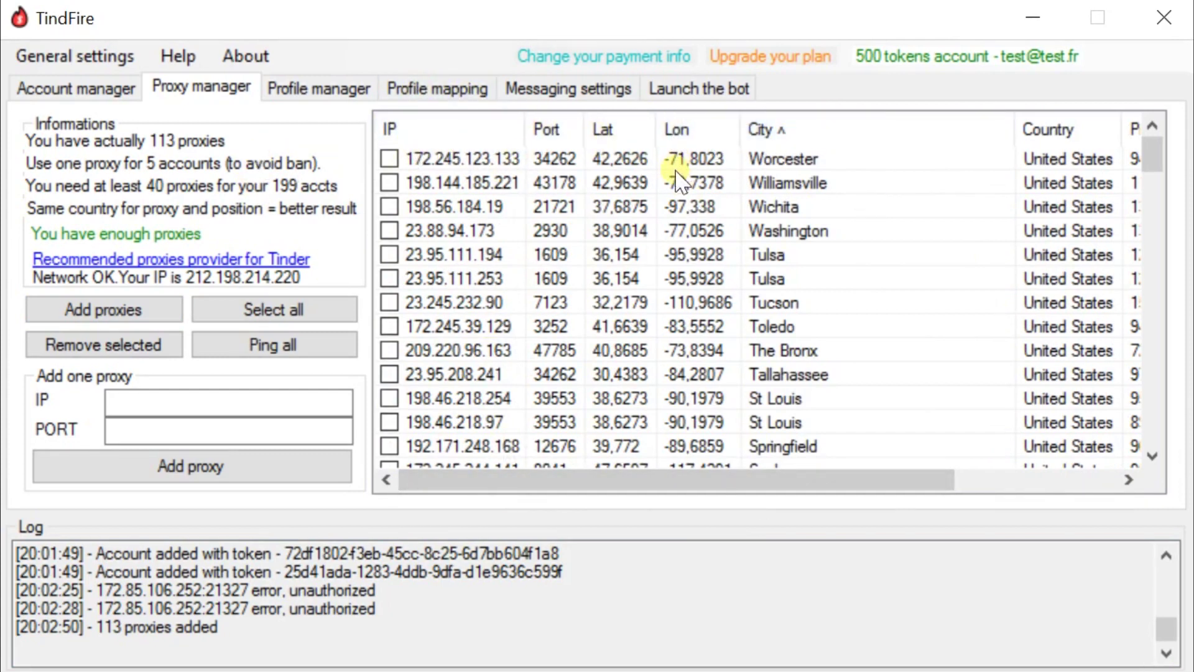
left_click_drag(1152, 158, 1166, 278)
left_click(98, 88)
left_click_drag(1165, 155, 1165, 439)
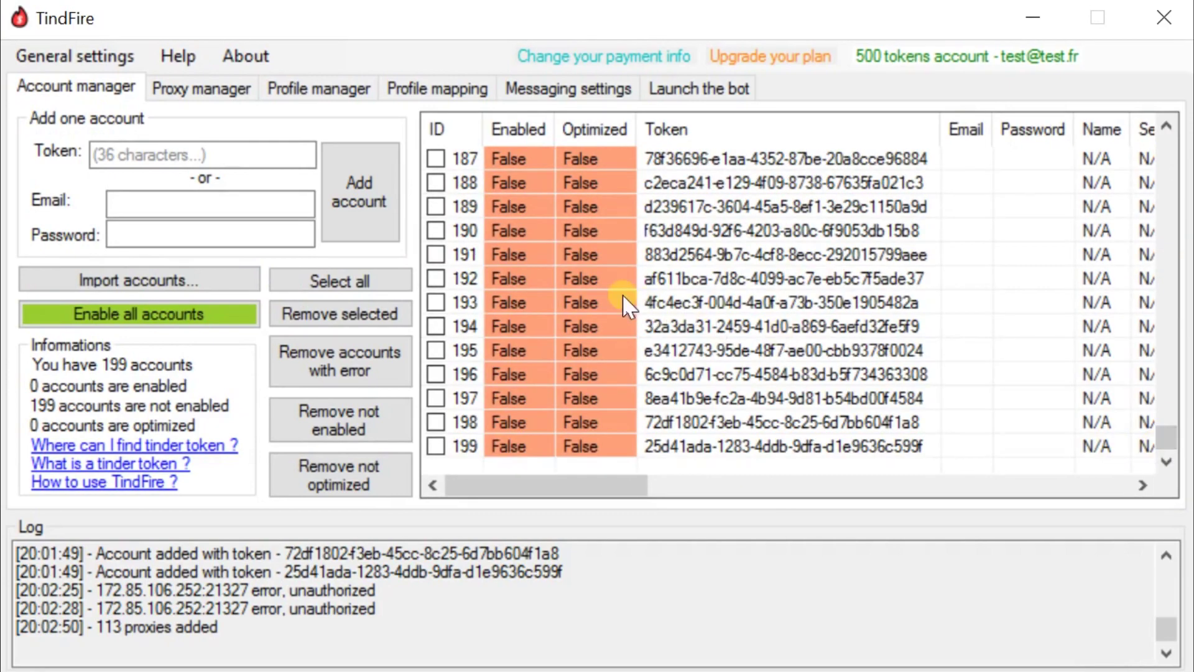
- Switch to Proxy manager and back to Account manager, selecting account 188
left_click(188, 89)
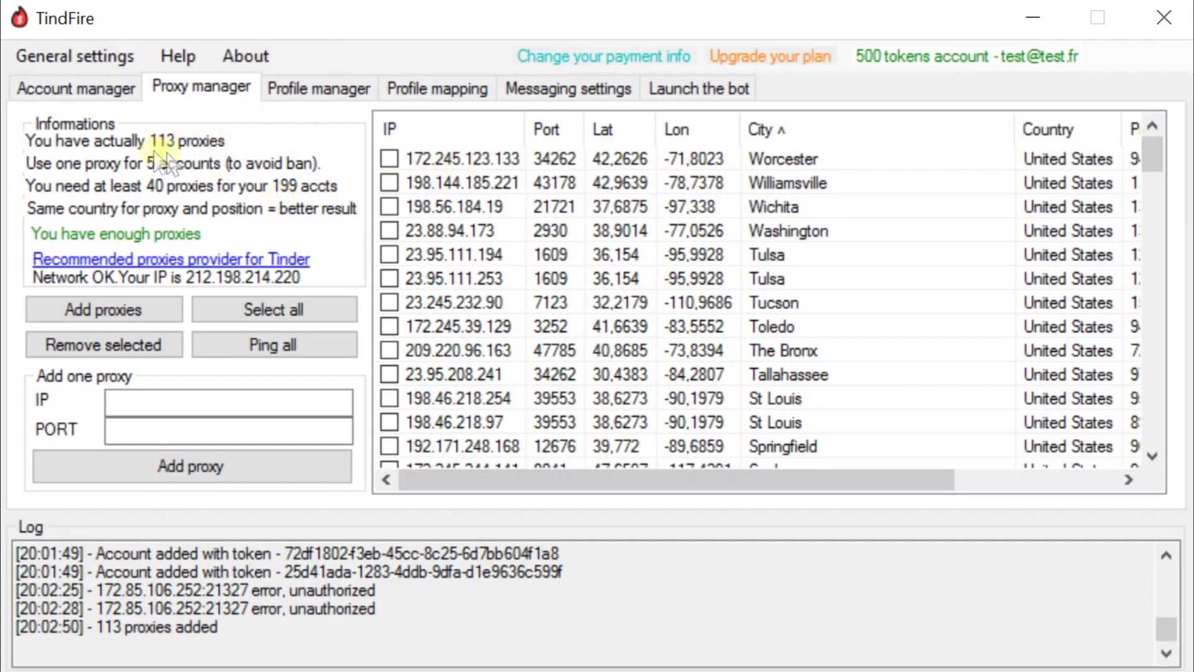
left_click(94, 88)
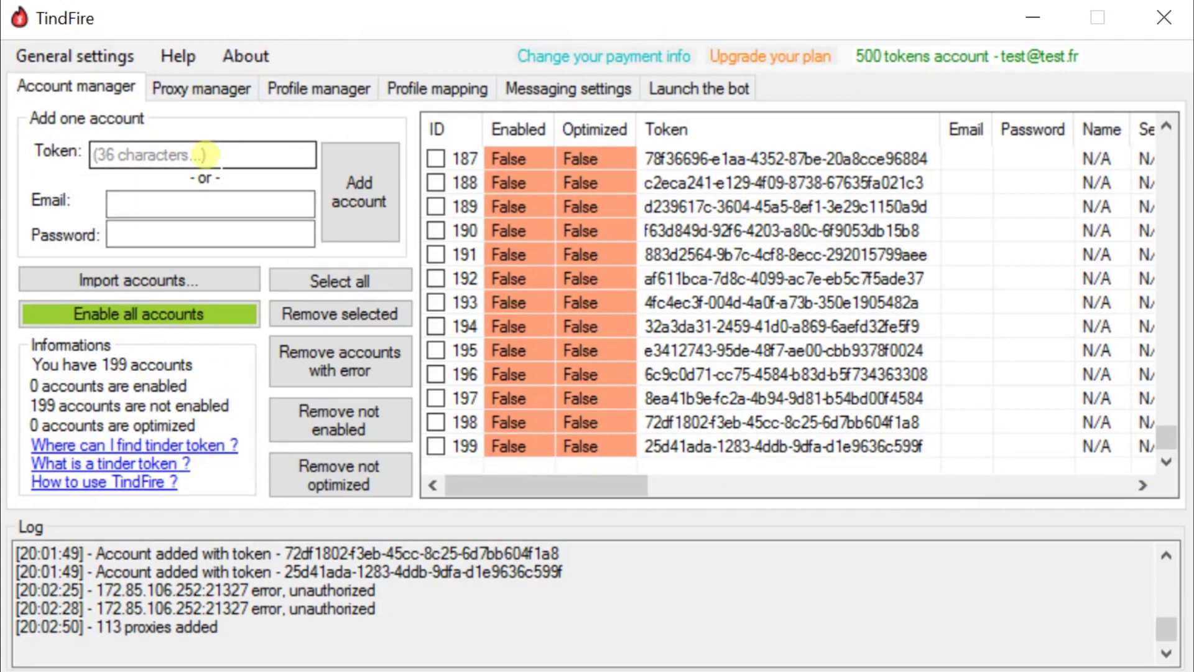
left_click(555, 177)
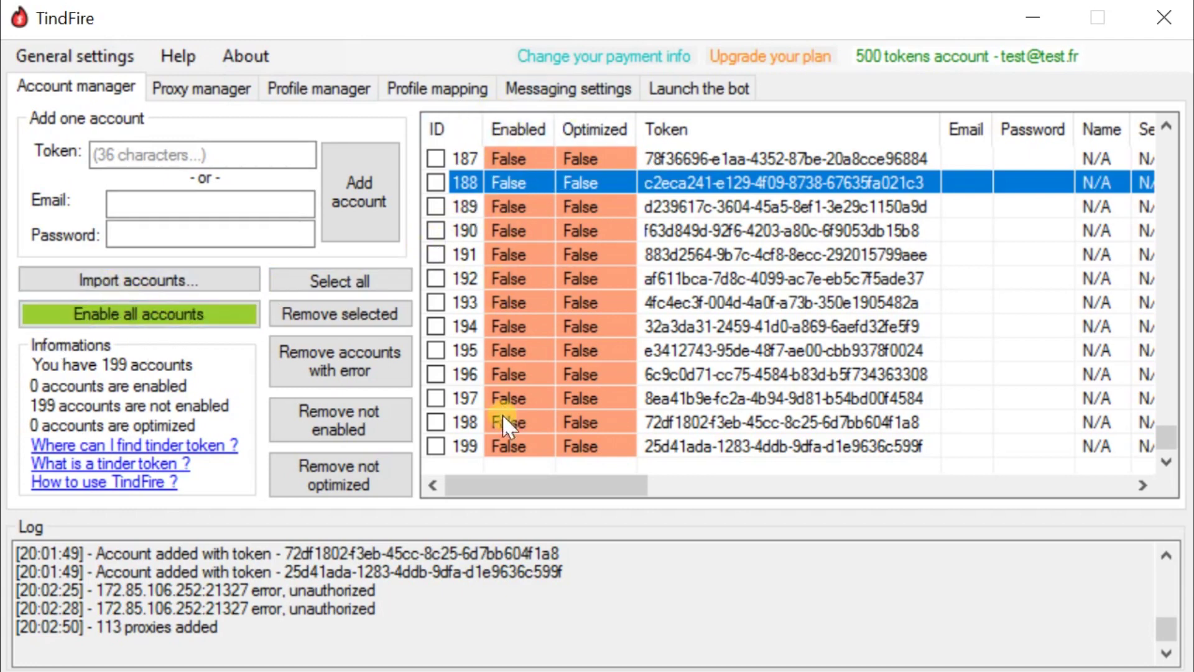
scroll(506, 207, "up", 20)
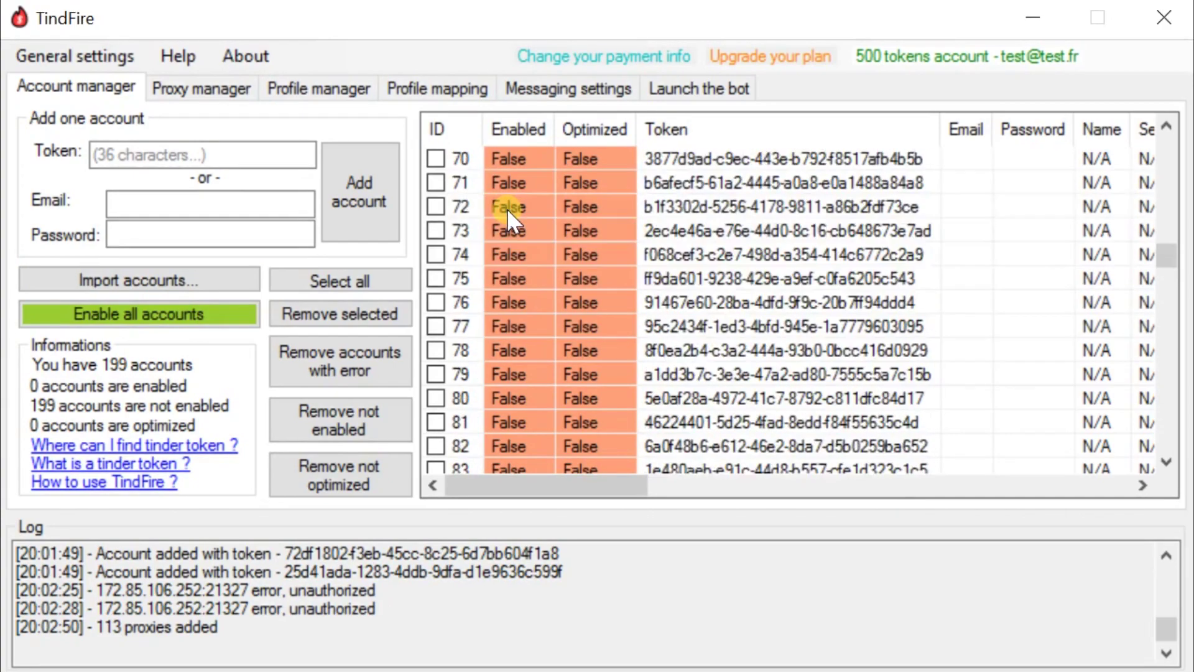
scroll(506, 208, "up", 20)
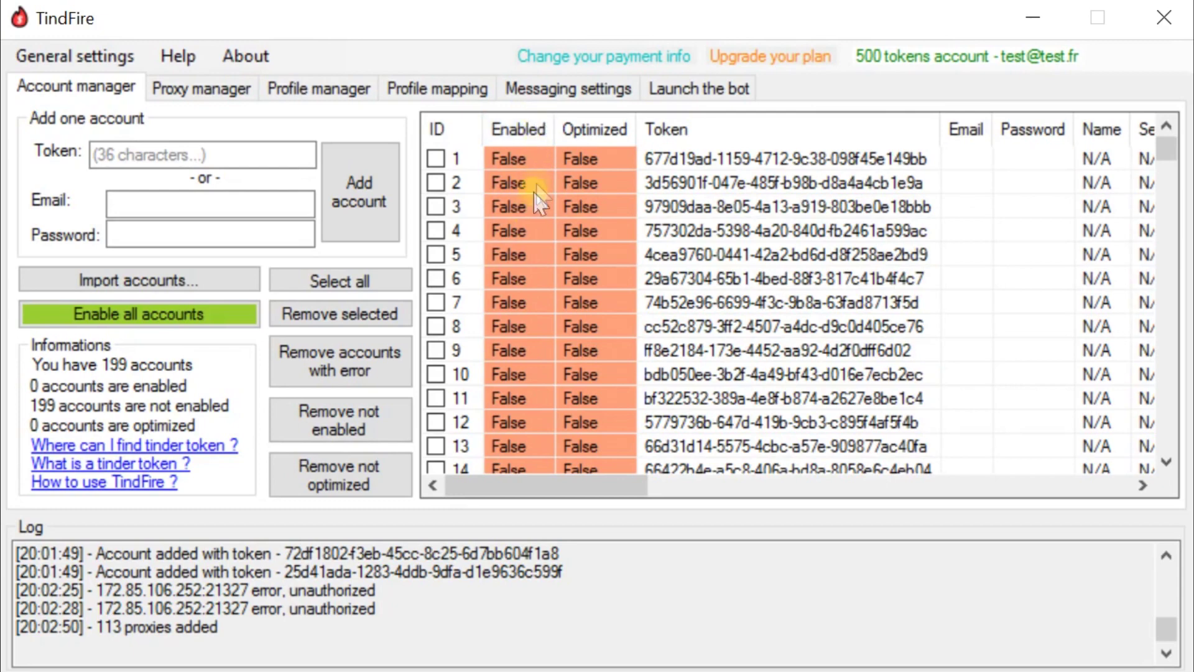
scroll(519, 201, "down", 10)
- Select accounts 33 and 41, then open testing and enabling for all accounts
left_click(519, 200)
left_click(778, 400)
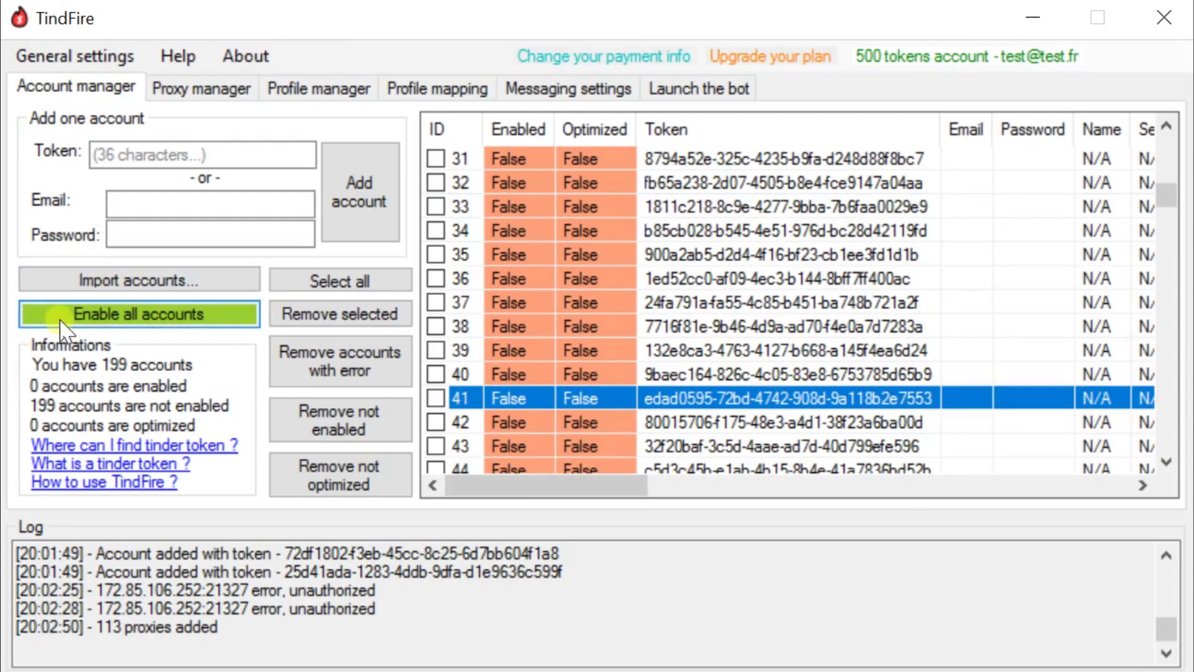
left_click(58, 313)
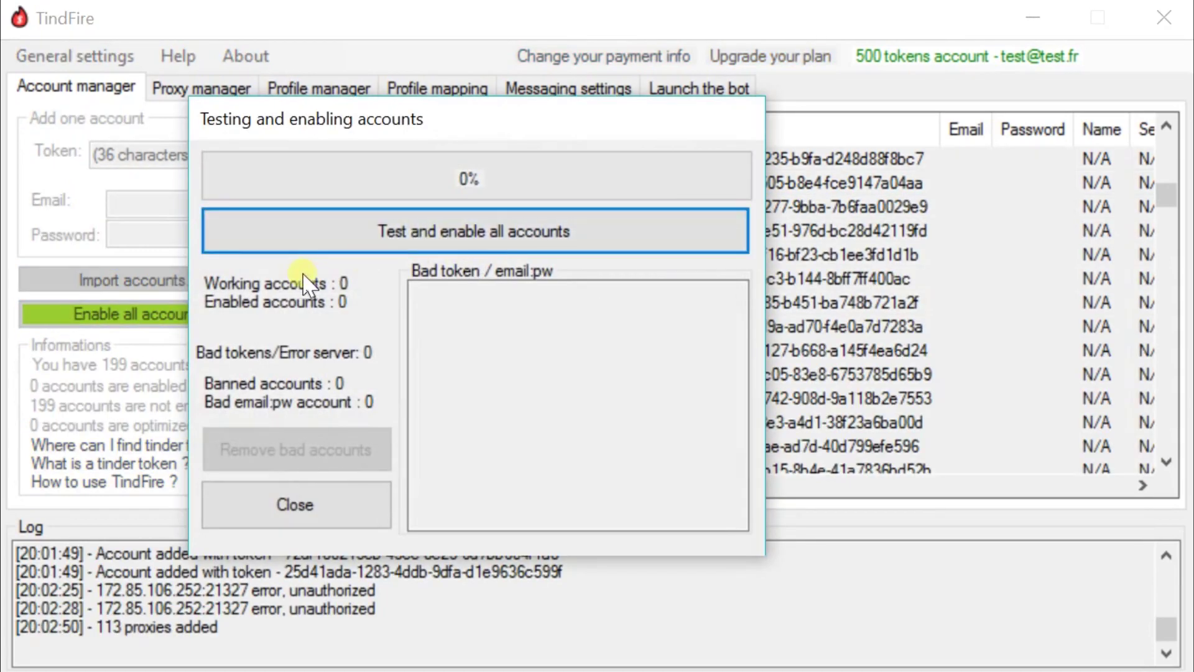
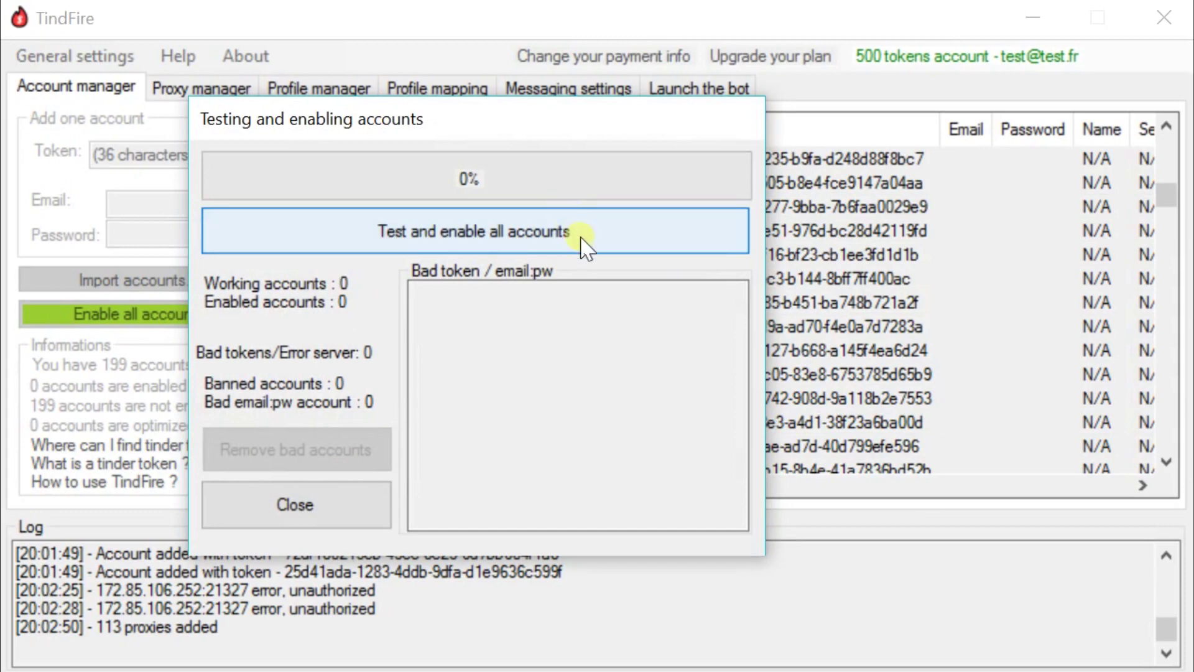
- Test and enable all 199 accounts, then close the testing window once all are working
left_click(585, 244)
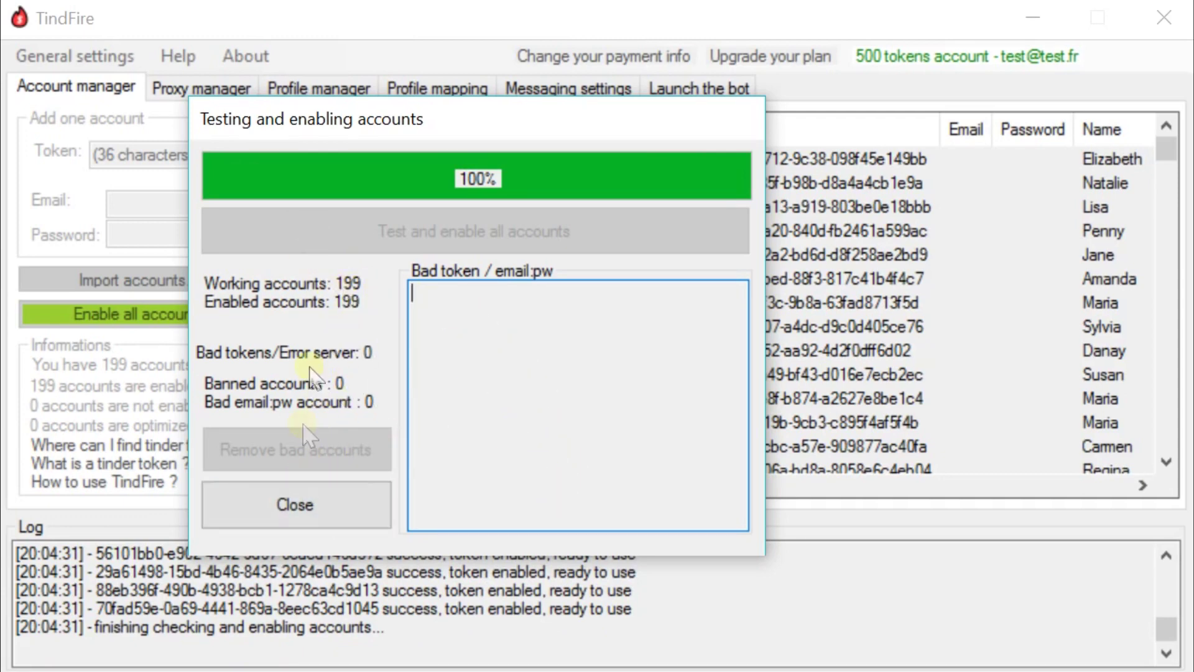
left_click(293, 516)
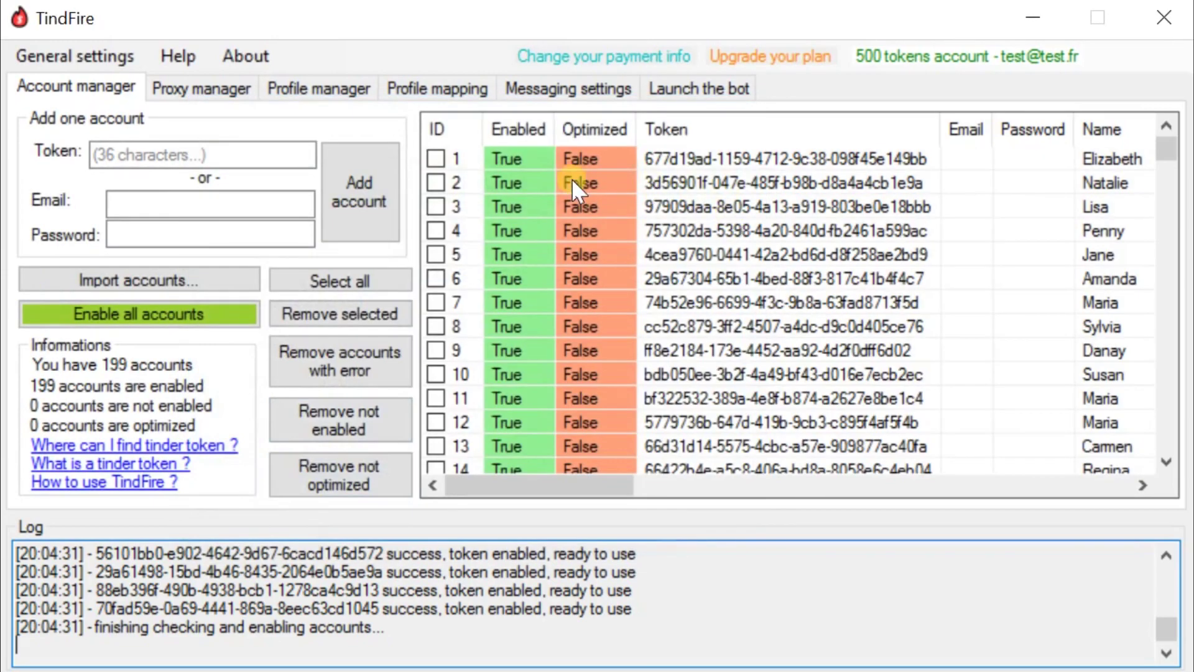
left_click(573, 182)
scroll(515, 159, "down", 20)
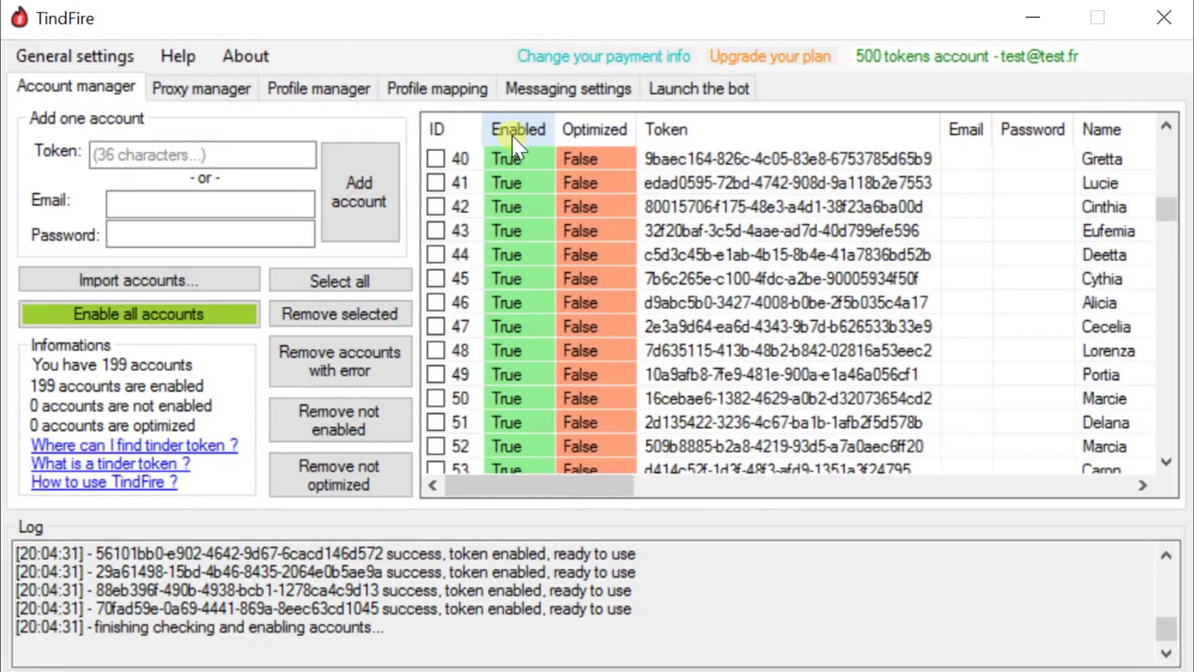
scroll(505, 166, "down", 20)
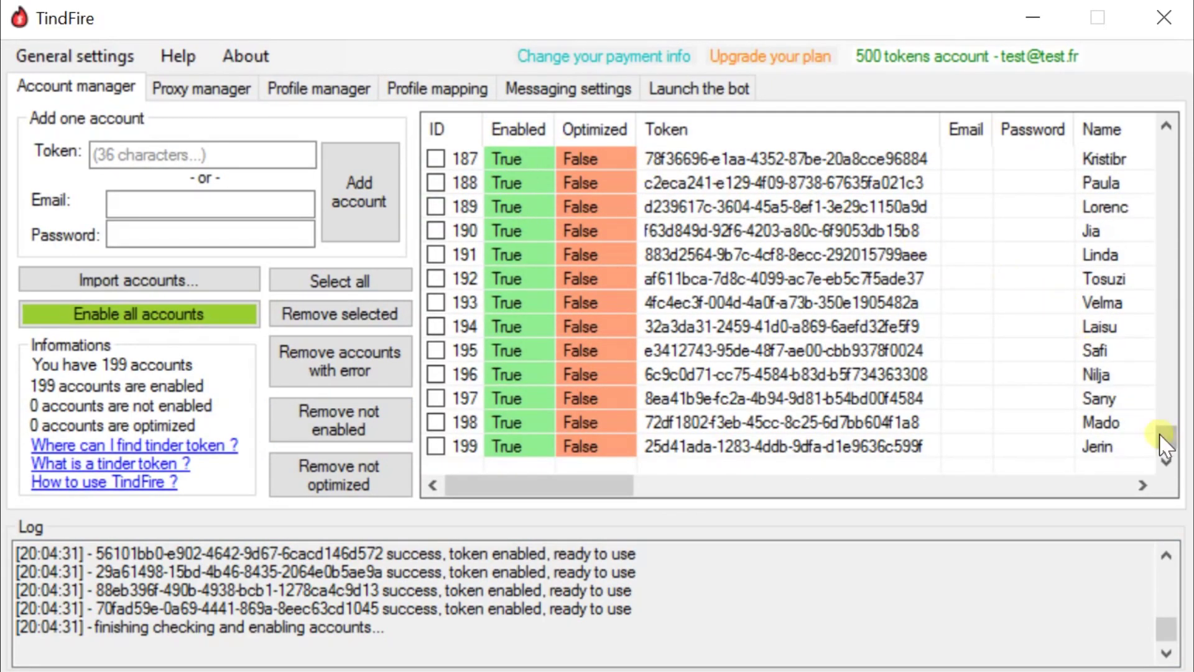
left_click_drag(564, 485, 624, 485)
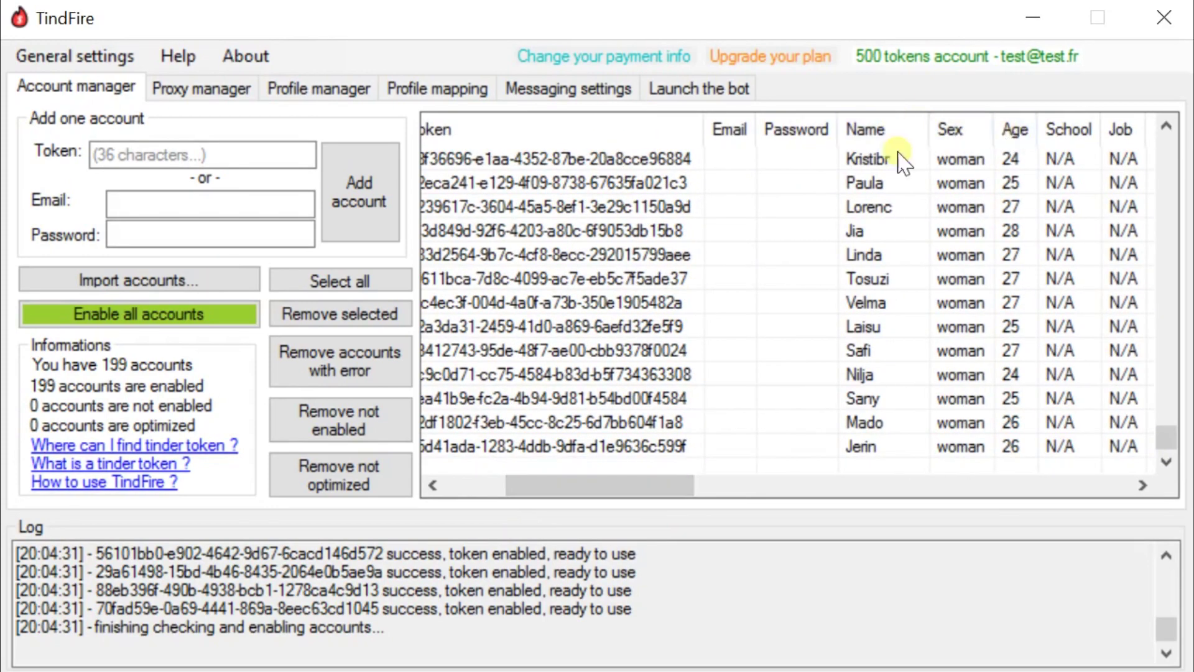
left_click_drag(606, 487, 497, 491)
left_click_drag(1166, 448, 1161, 127)
mouse_move(519, 487)
left_mouse_down()
mouse_move(629, 488)
mouse_move(534, 491)
left_mouse_up()
scroll(599, 315, "down", 20)
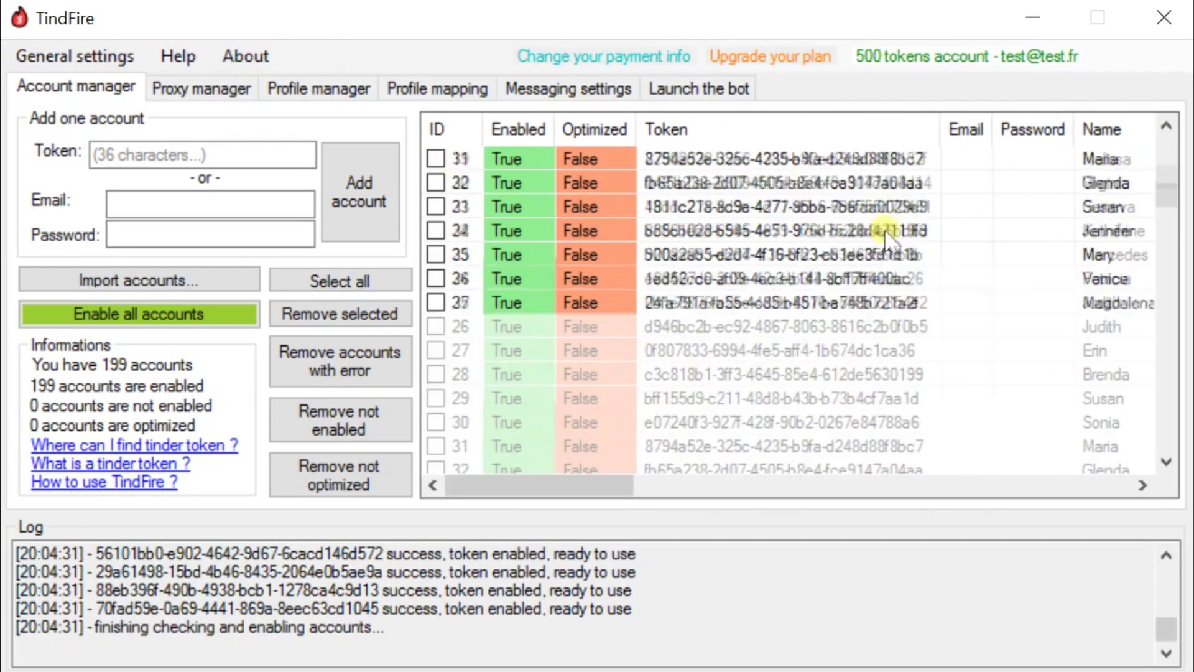
scroll(599, 315, "down", 18)
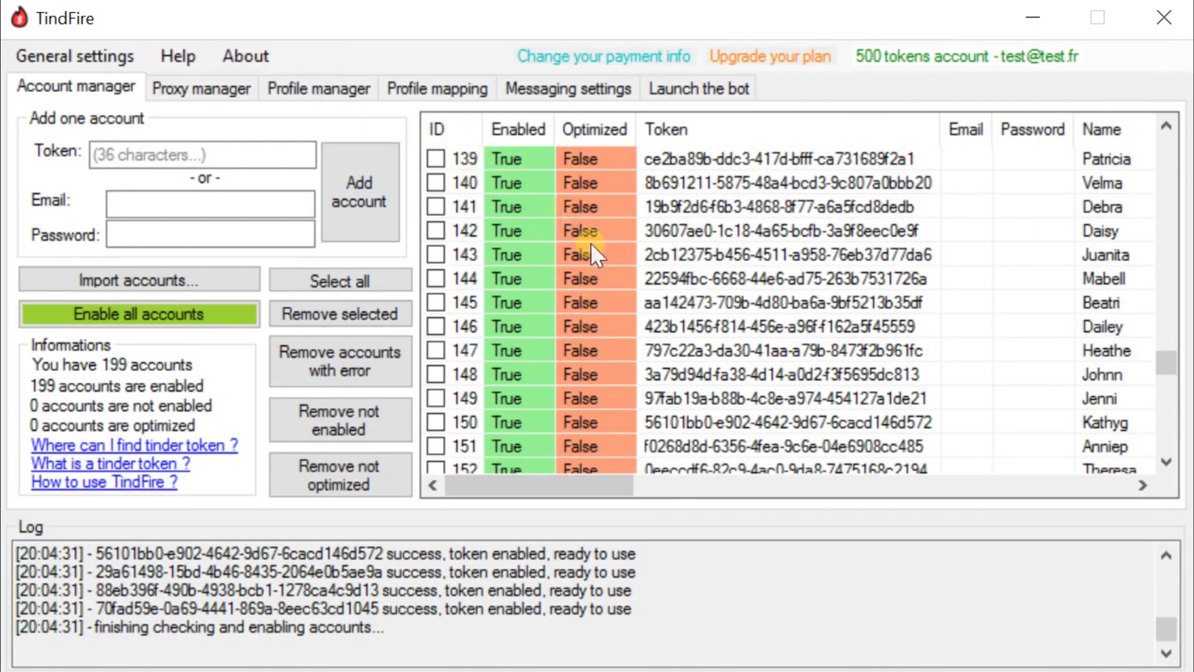
scroll(681, 183, "up", 20)
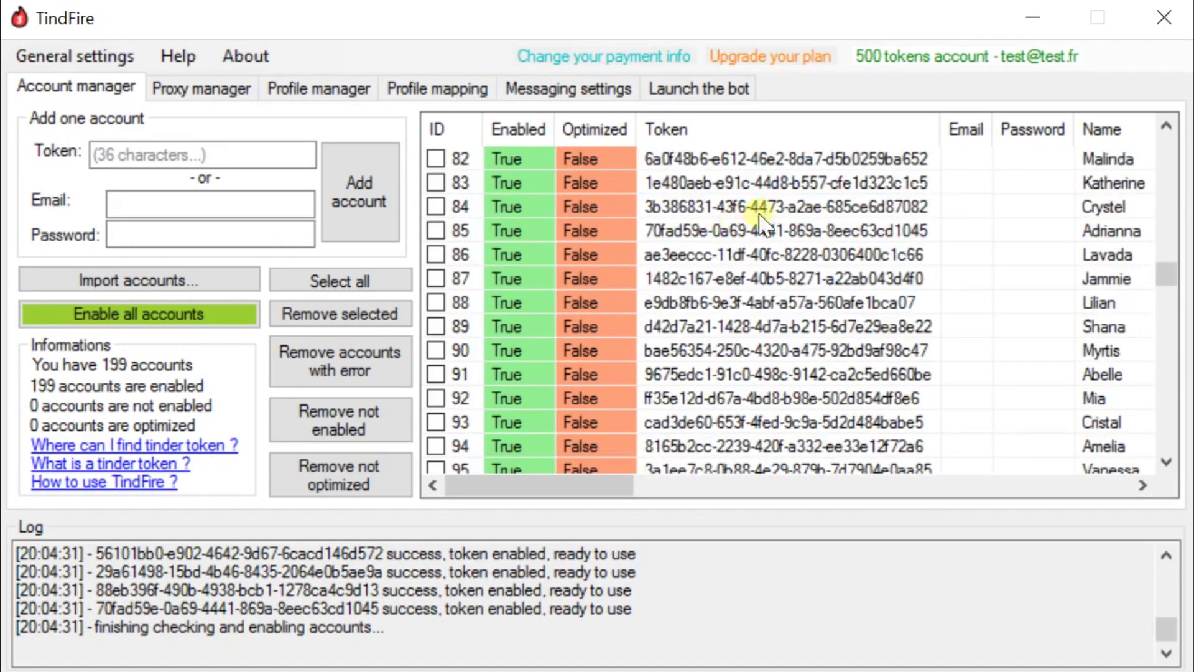
scroll(756, 215, "up", 5)
scroll(749, 211, "up", 9)
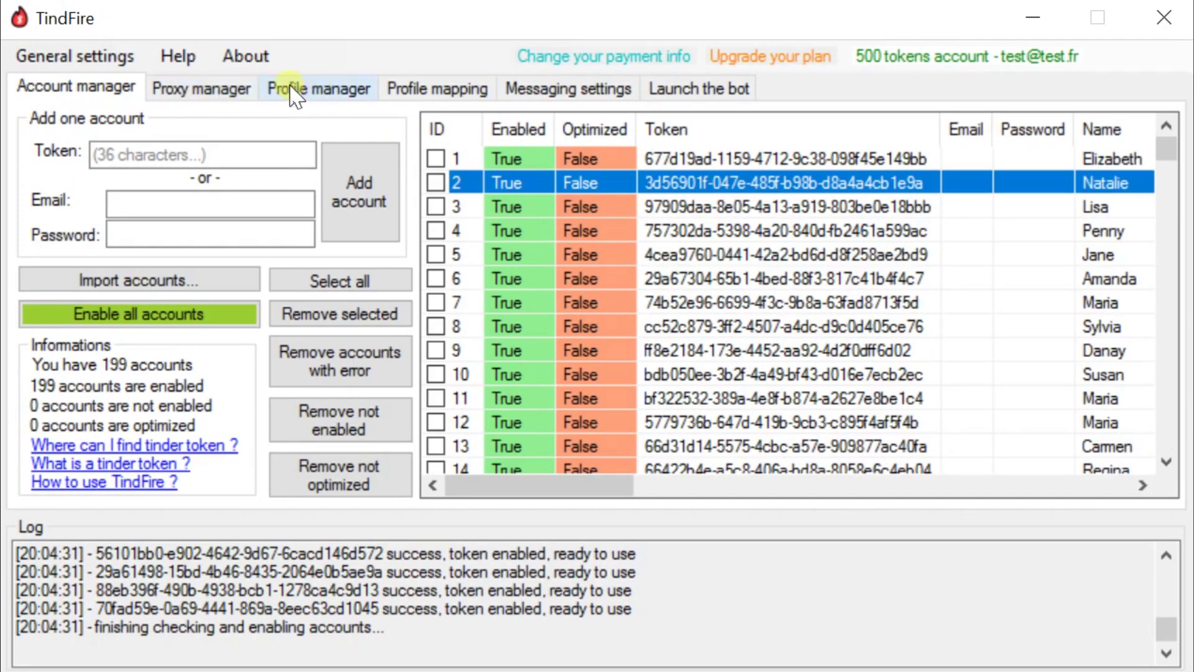
- In Profile manager, check 'Random desc in list', uncheck 'This desc', and open the centred description list
left_click(333, 96)
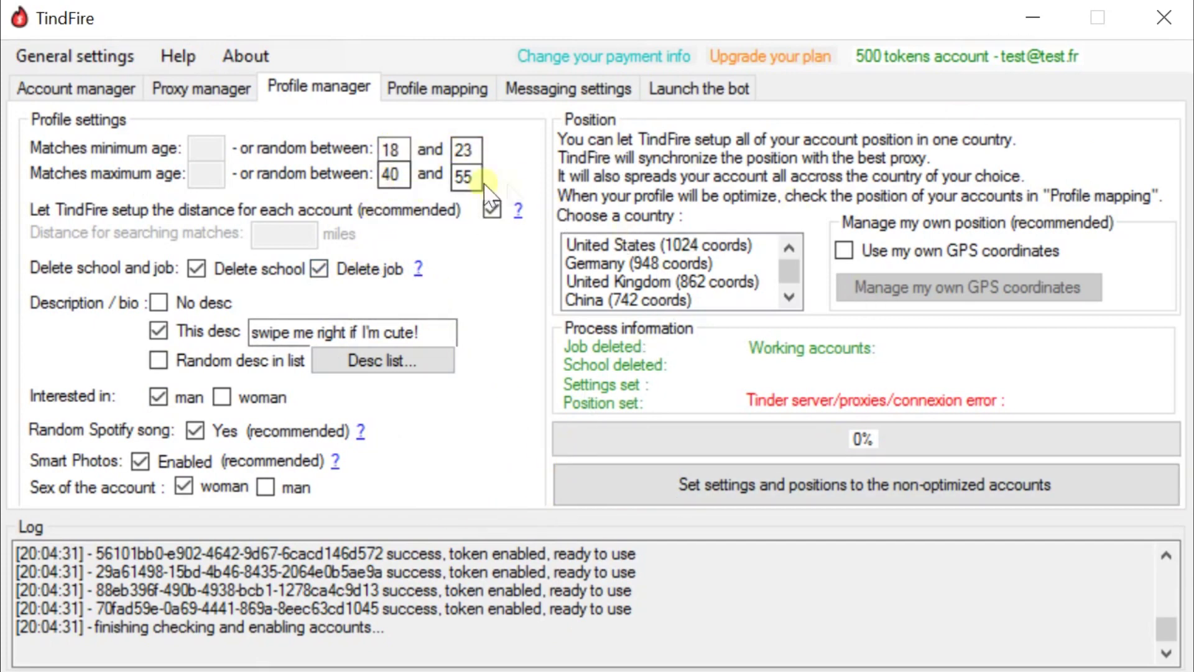
left_click(182, 361)
left_click(186, 331)
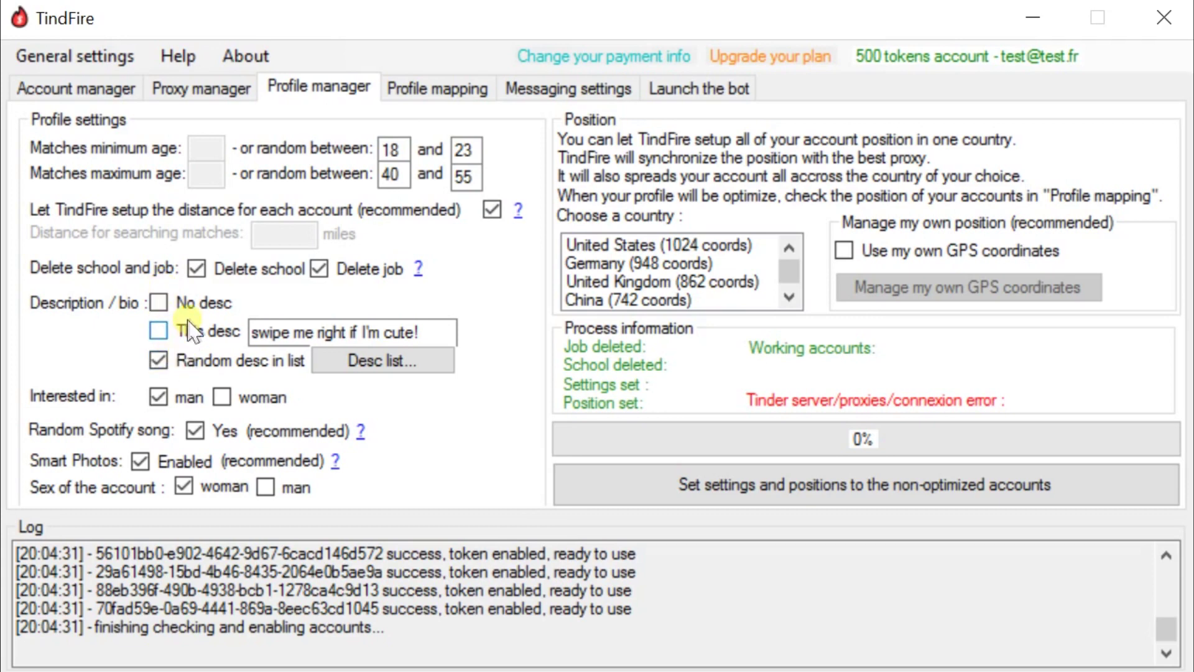
left_click(361, 362)
left_click_drag(283, 113, 396, 110)
- Add three bios, including 'hi i love food' and 'hello swipe me right!', then close the manager
left_click(491, 428)
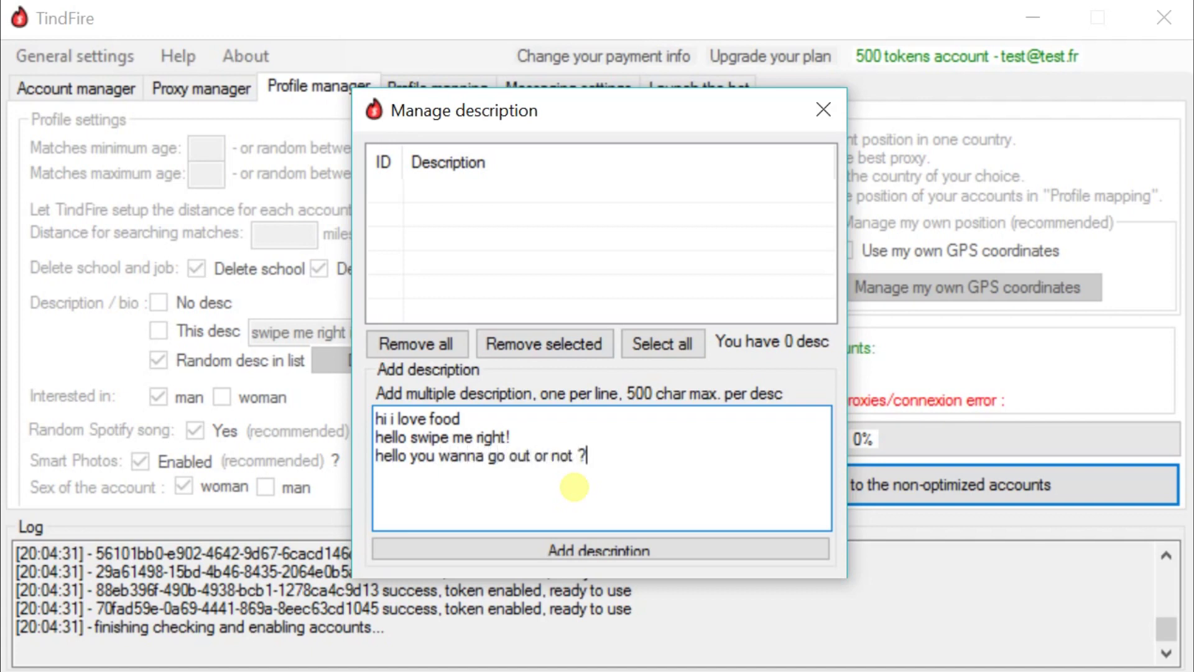
key("ctrl+a")
left_click(566, 455)
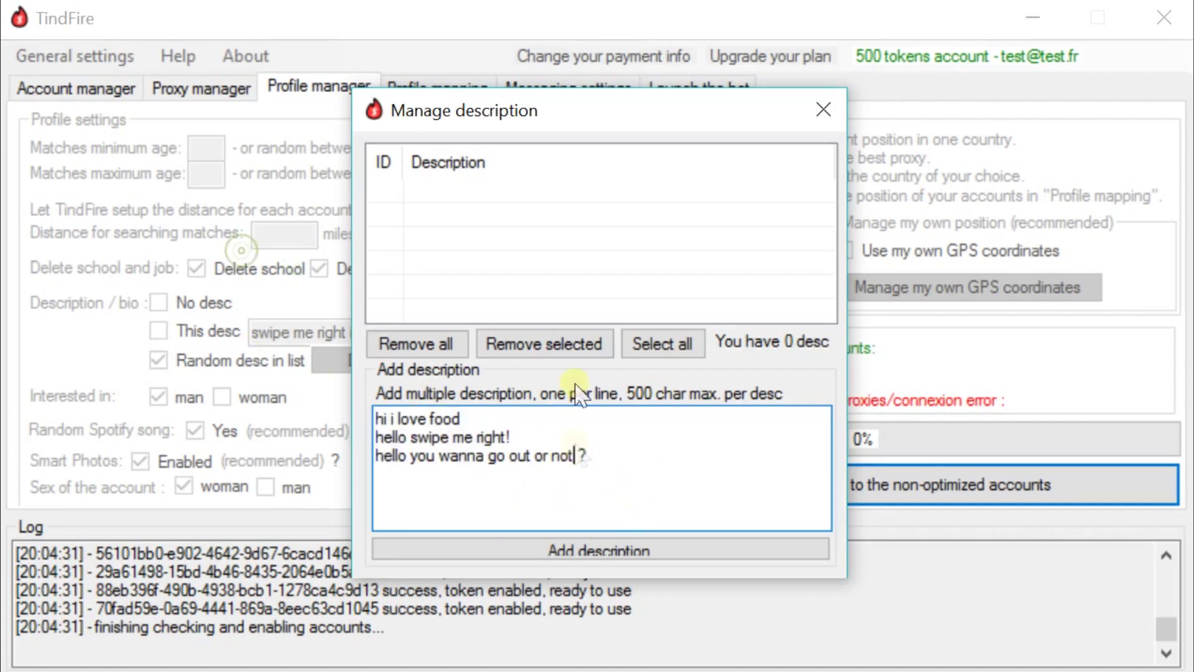
left_click_drag(650, 470, 315, 385)
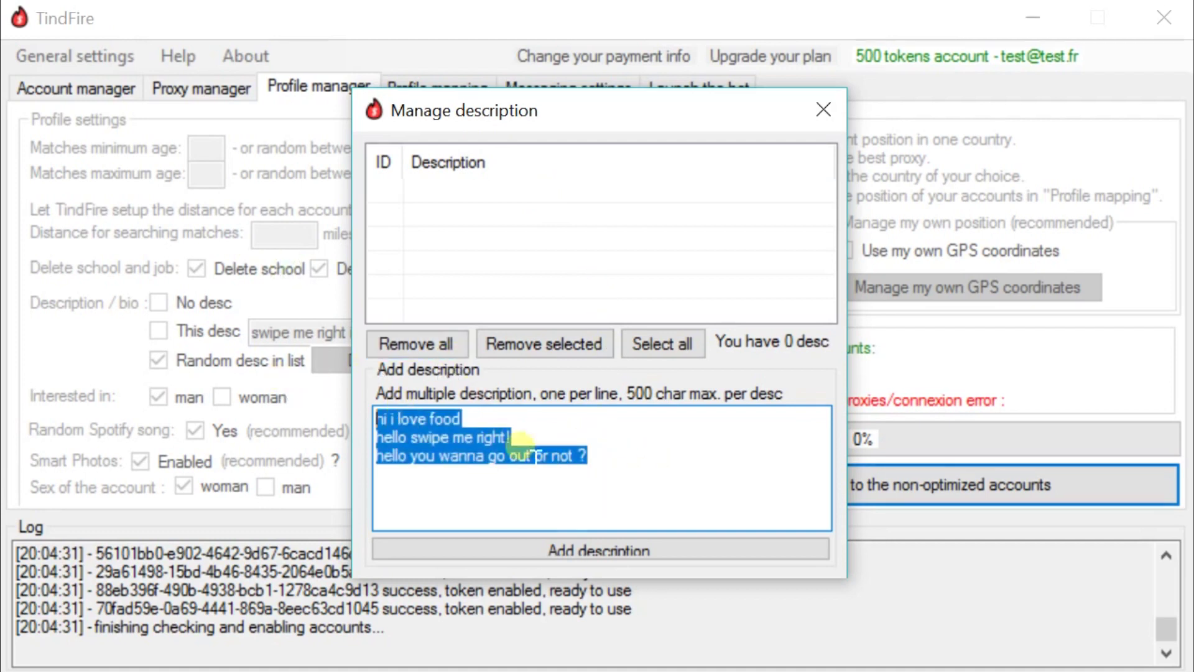
left_click(656, 478)
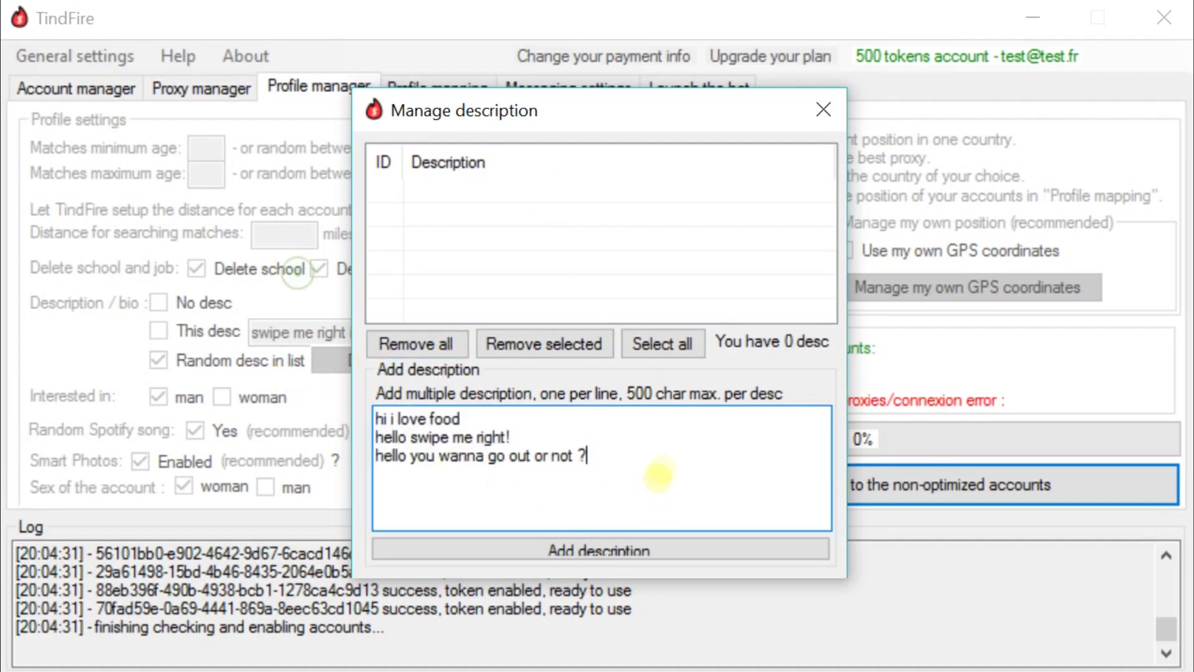
left_click(627, 552)
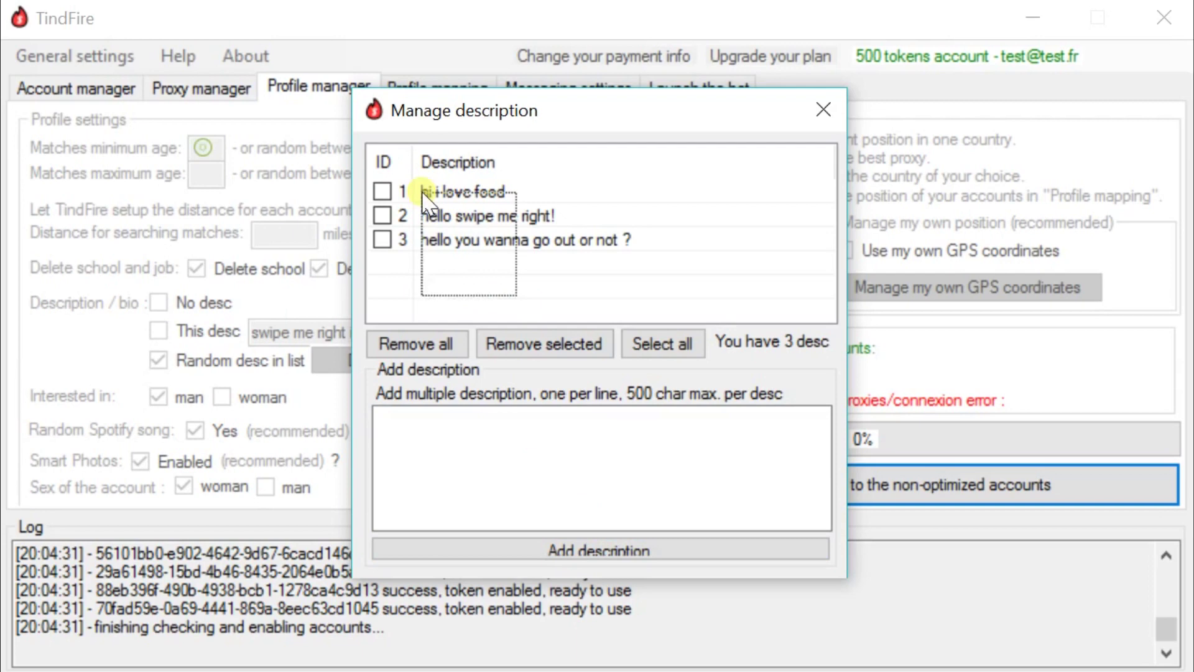
left_click(824, 109)
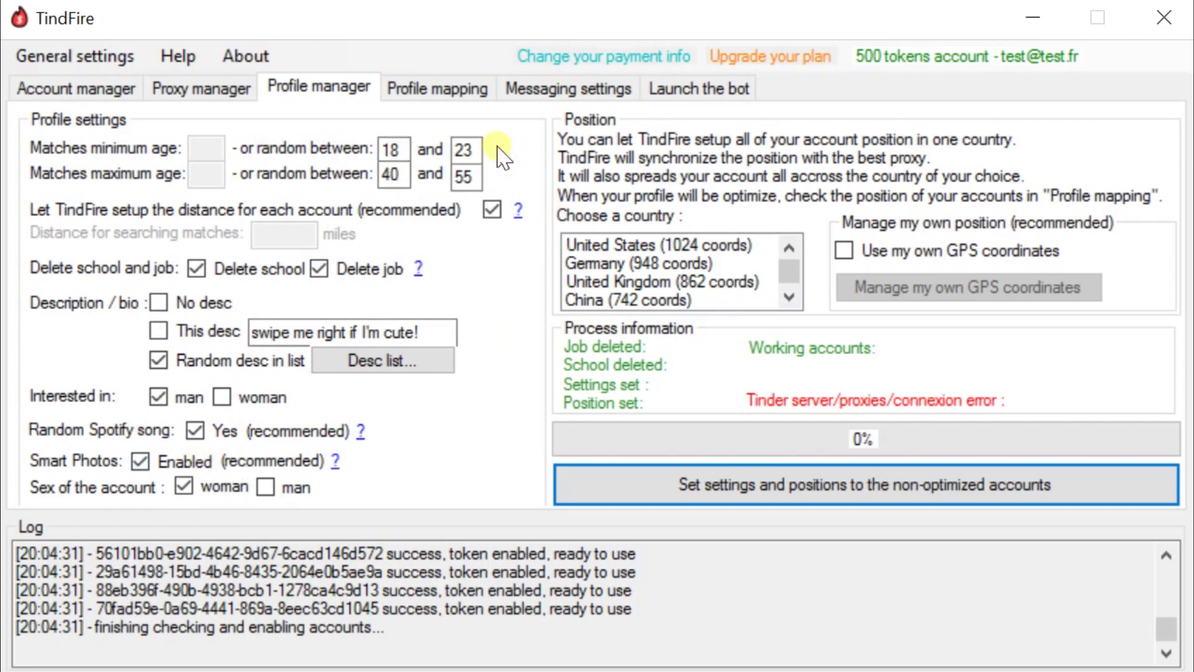
- Try Germany, United States, South Africa, China and United Kingdom as the accounts' country
left_click(647, 264)
left_click(640, 245)
left_click(637, 264)
scroll(644, 277, "down", 1)
scroll(641, 273, "down", 5)
left_click(643, 278)
scroll(644, 280, "down", 2)
scroll(647, 287, "up", 8)
scroll(650, 302, "up", 1)
left_click(656, 263)
left_click(670, 300)
left_click(663, 280)
left_click(659, 264)
left_click(670, 247)
left_click(647, 262)
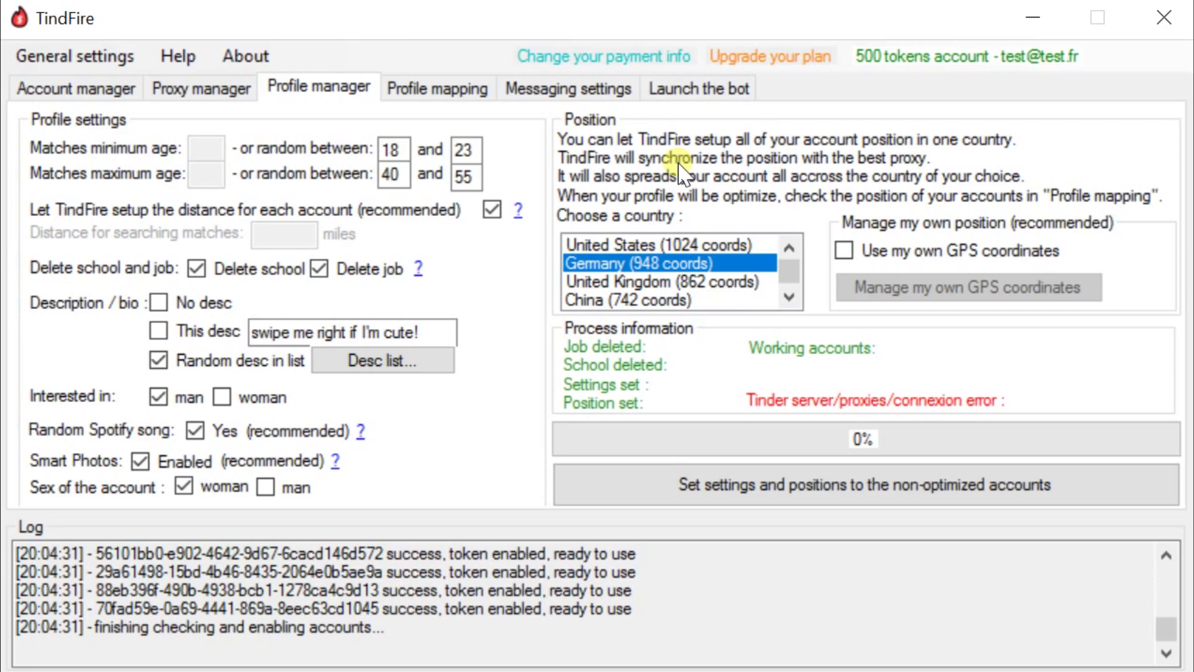
- Try custom GPS coordinates without adding any, settle on United States, and view the 113 proxies
left_click(871, 248)
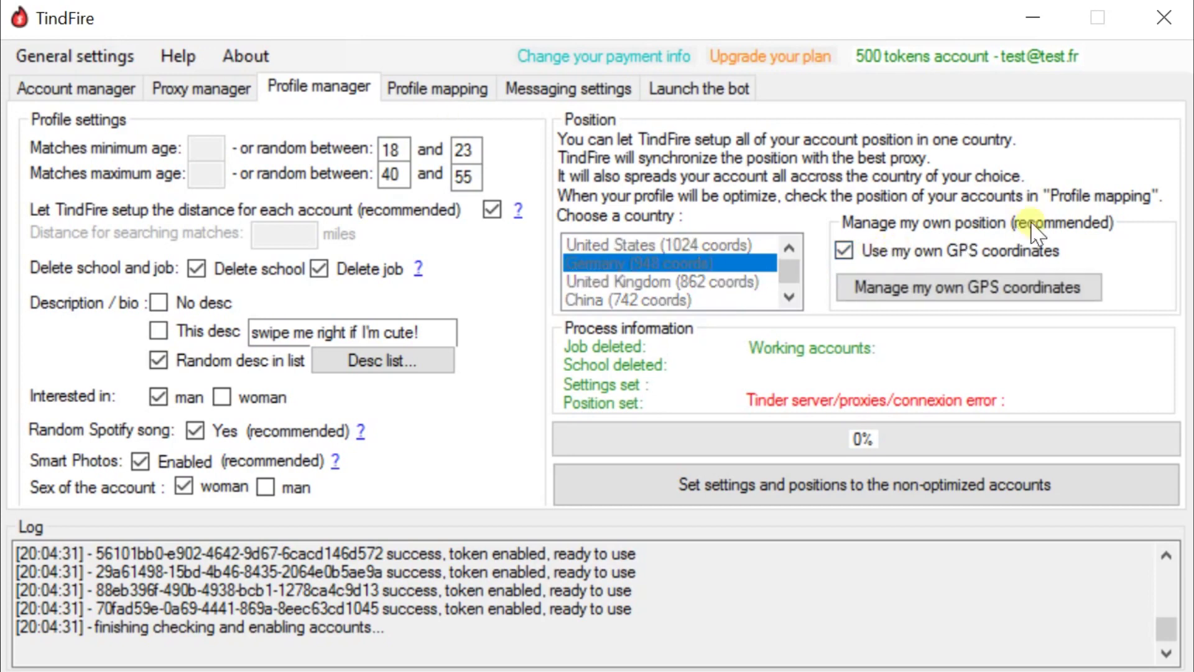
left_click(901, 290)
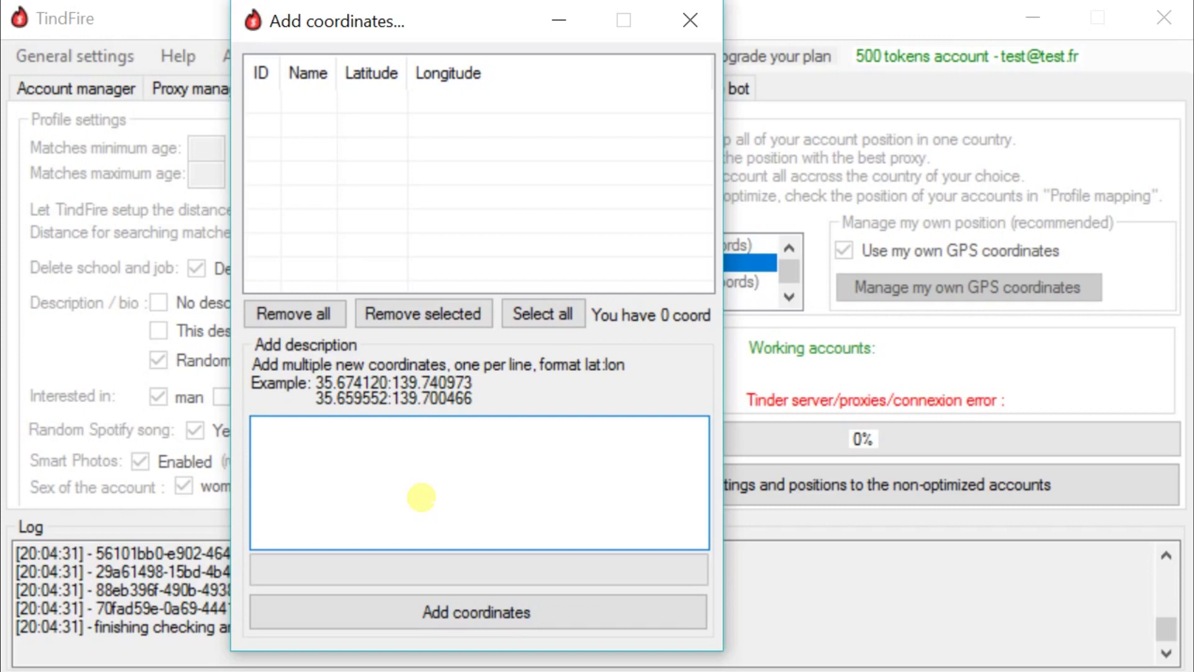
left_click(722, 28)
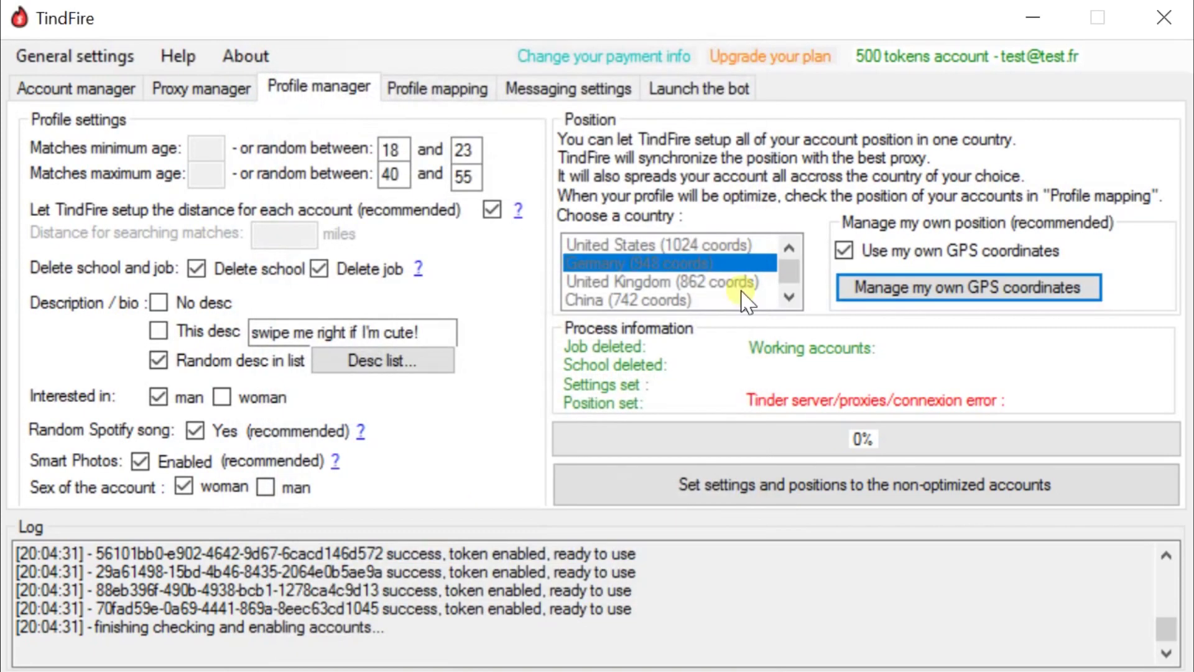
left_click(845, 251)
left_click(714, 245)
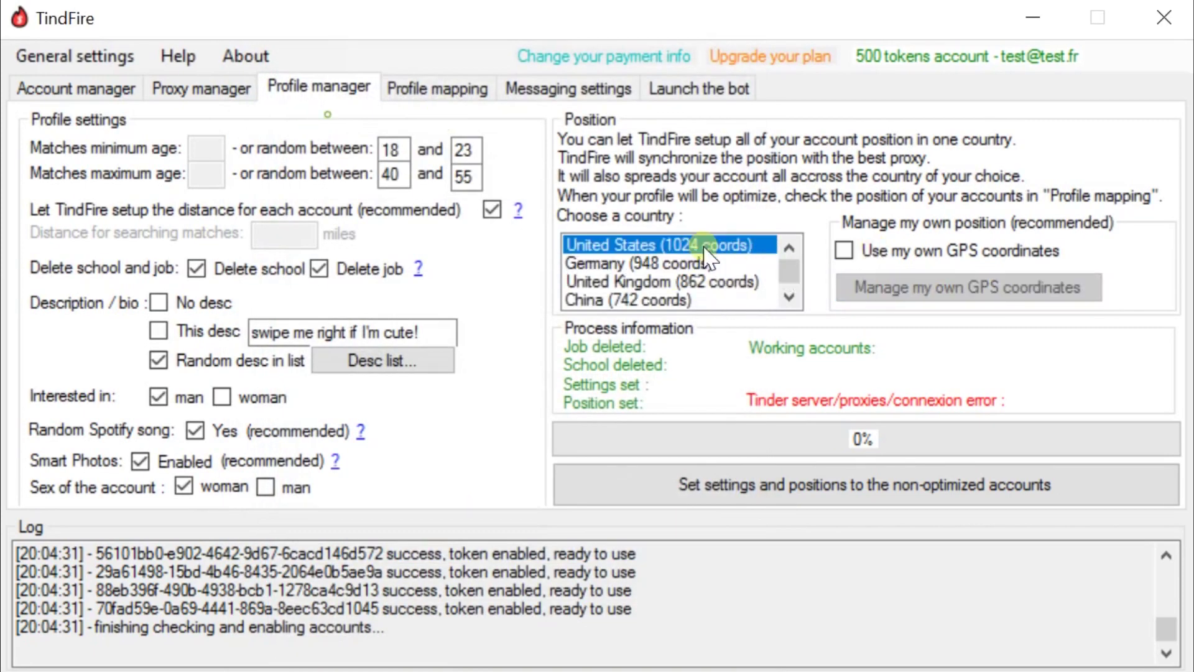
left_click(640, 264)
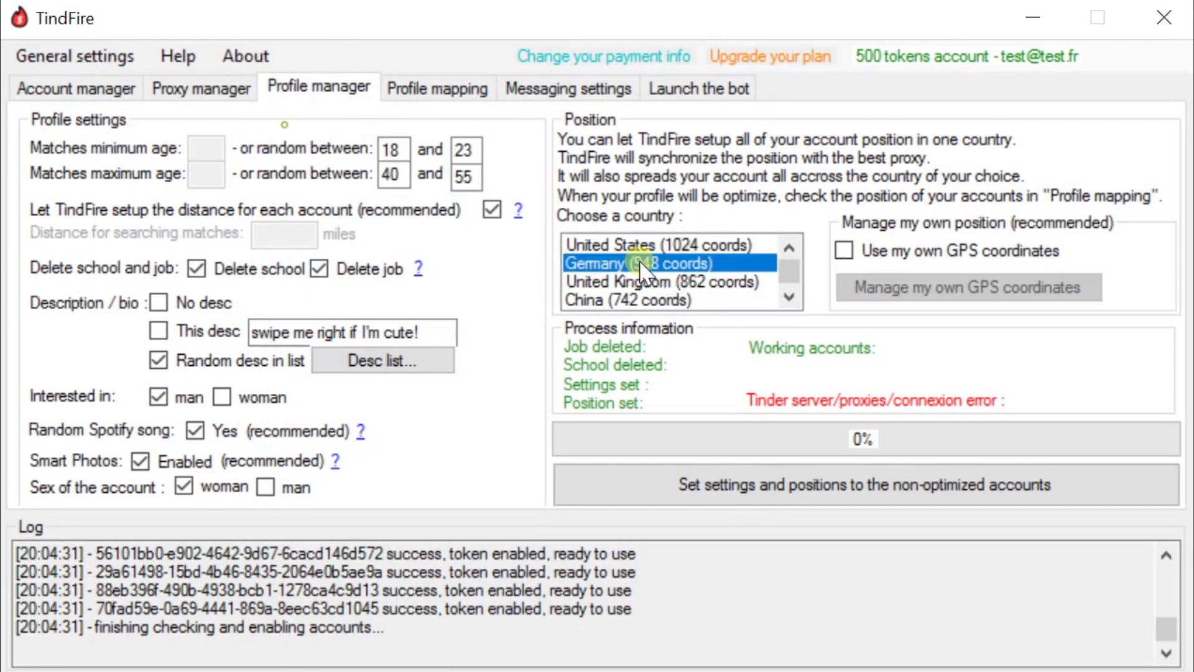
left_click(647, 282)
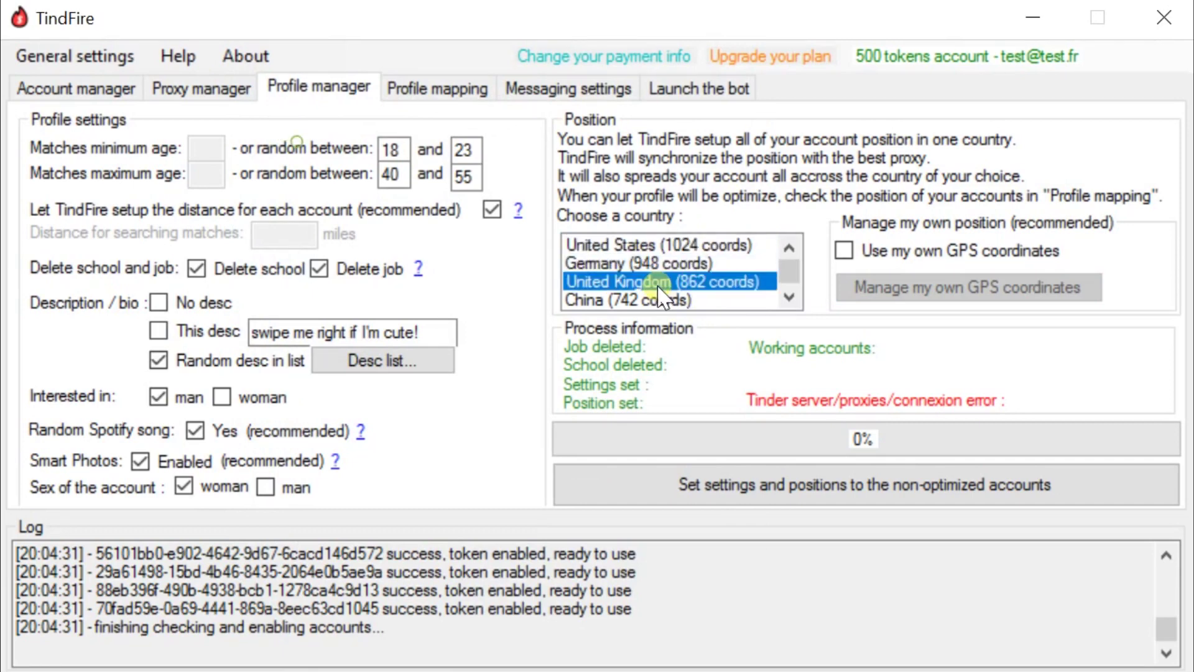
left_click(658, 245)
left_click(248, 92)
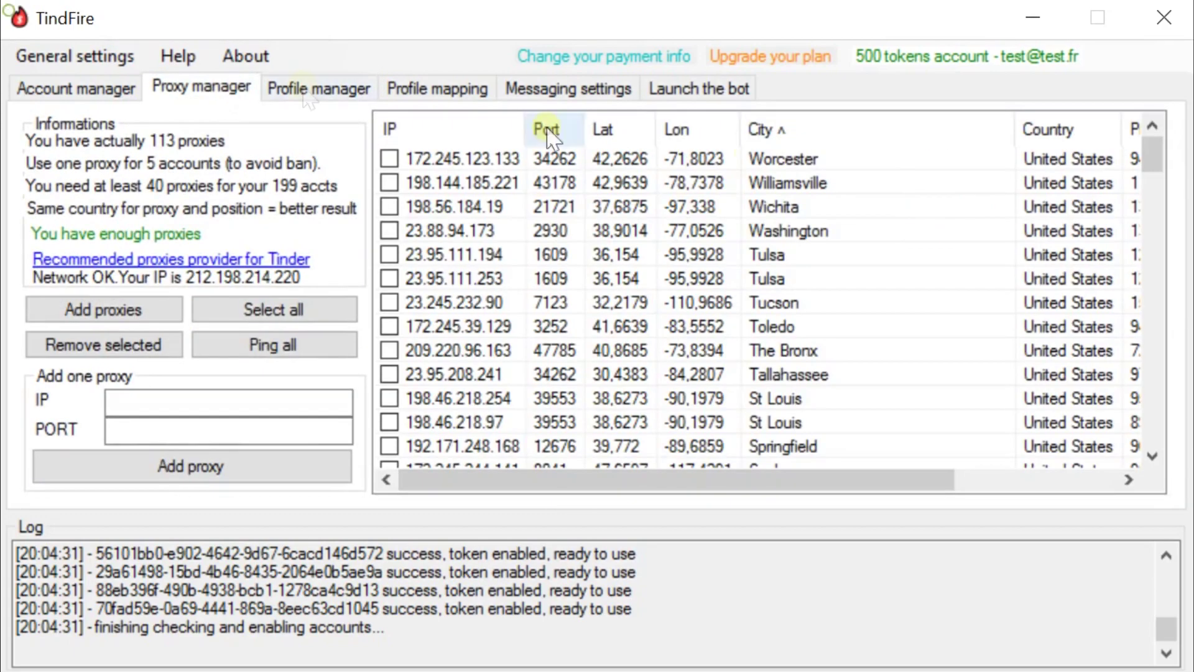
scroll(1065, 284, "down", 4)
scroll(1065, 284, "down", 6)
scroll(772, 389, "up", 9)
left_click(318, 89)
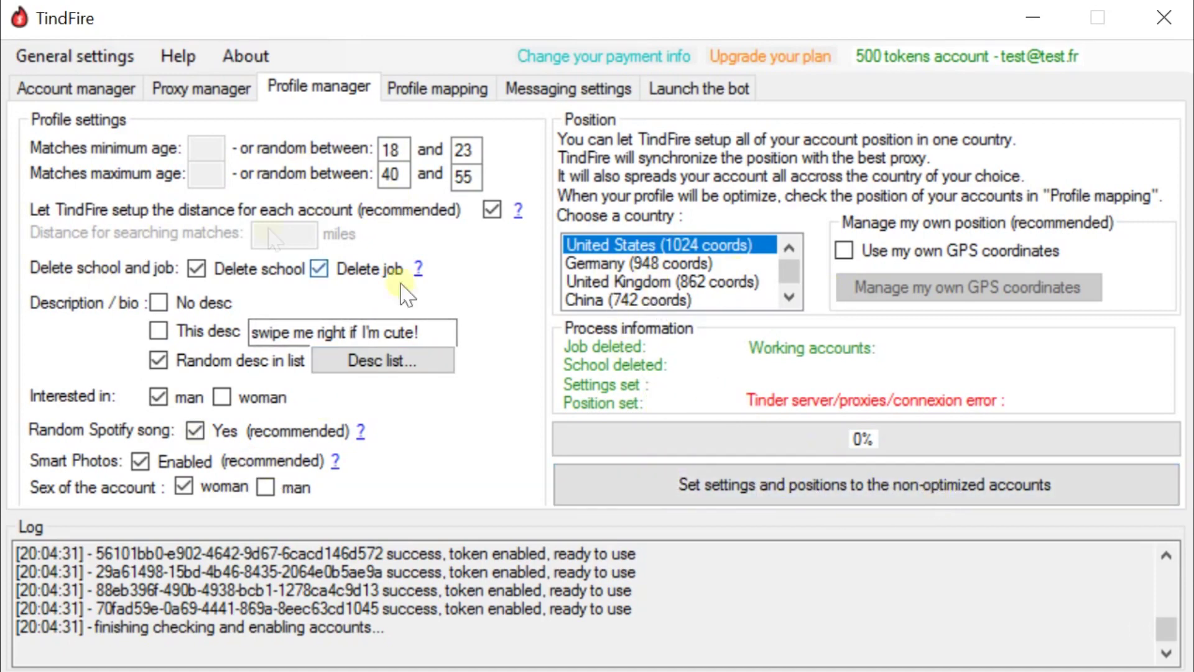
left_click(119, 88)
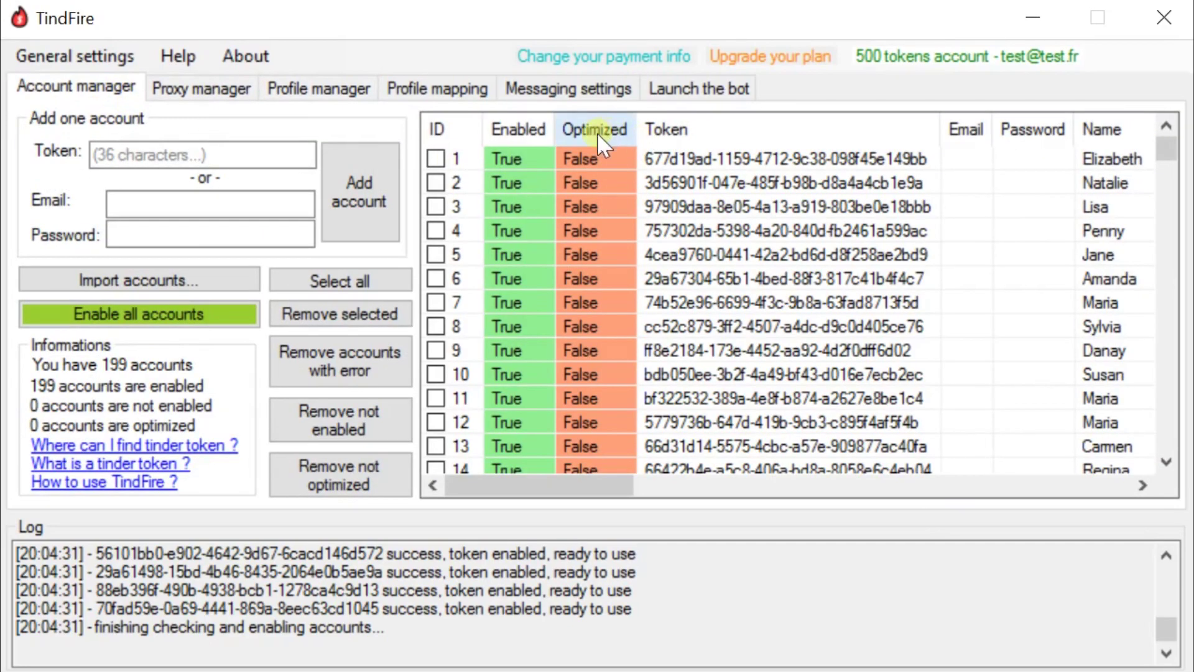
scroll(592, 204, "down", 20)
scroll(591, 204, "up", 20)
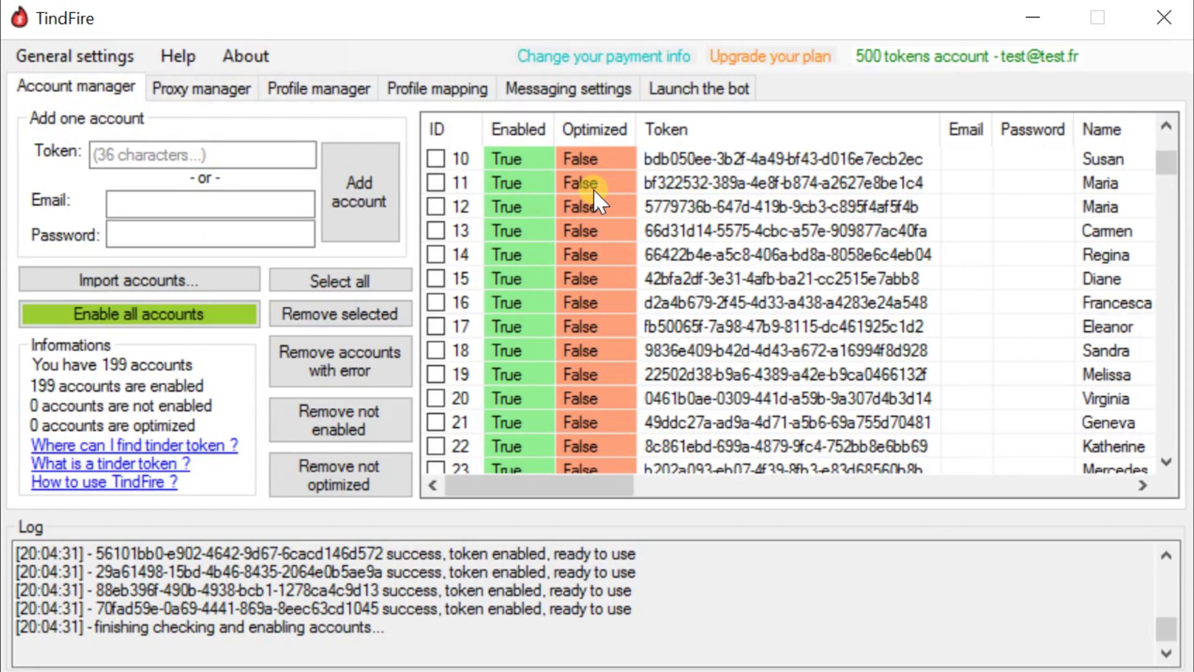
left_click(309, 88)
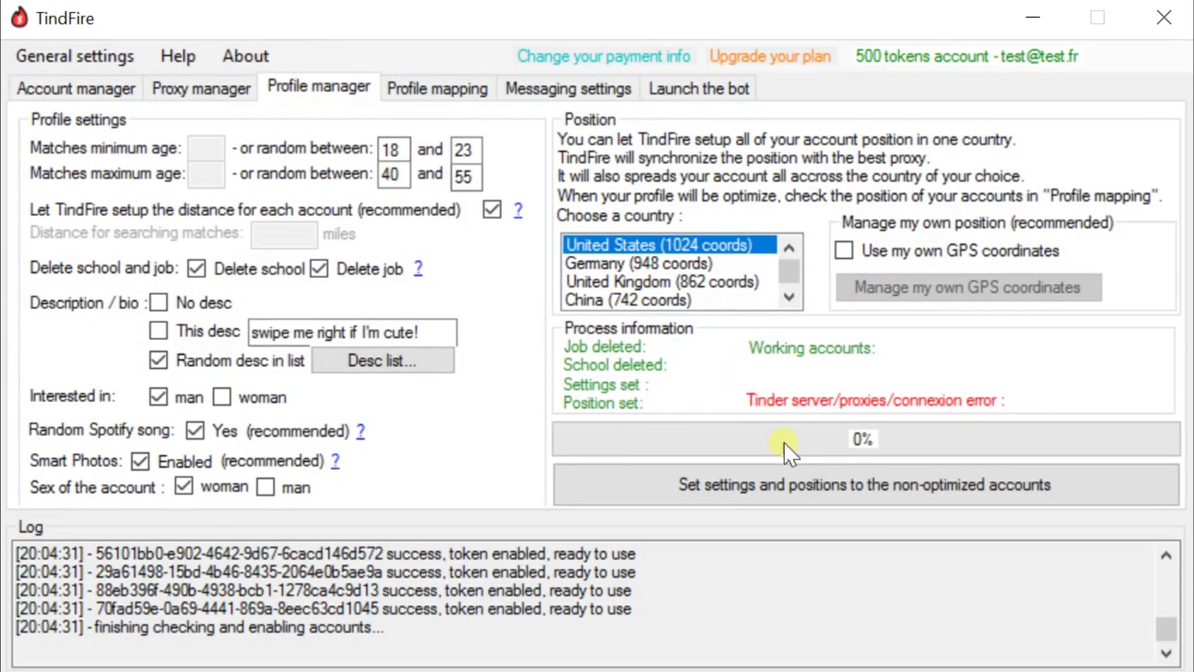
- Apply settings and positions to non-optimized accounts, then confirm all 199 show optimized in Account manager
left_click(976, 491)
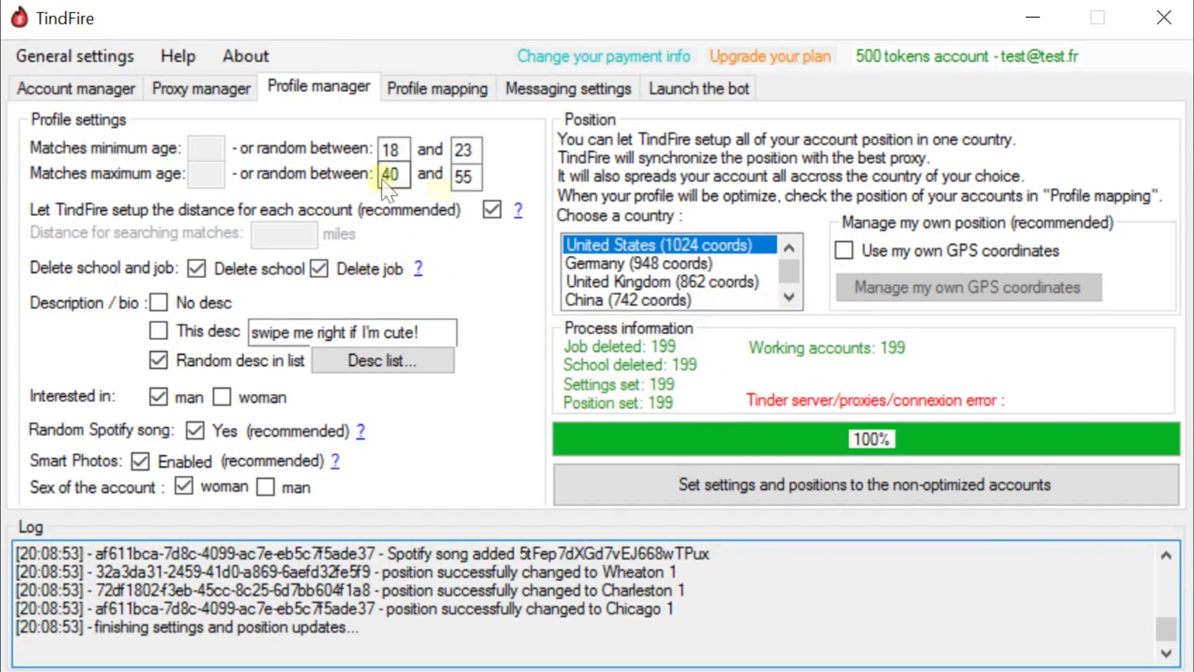
left_click(99, 93)
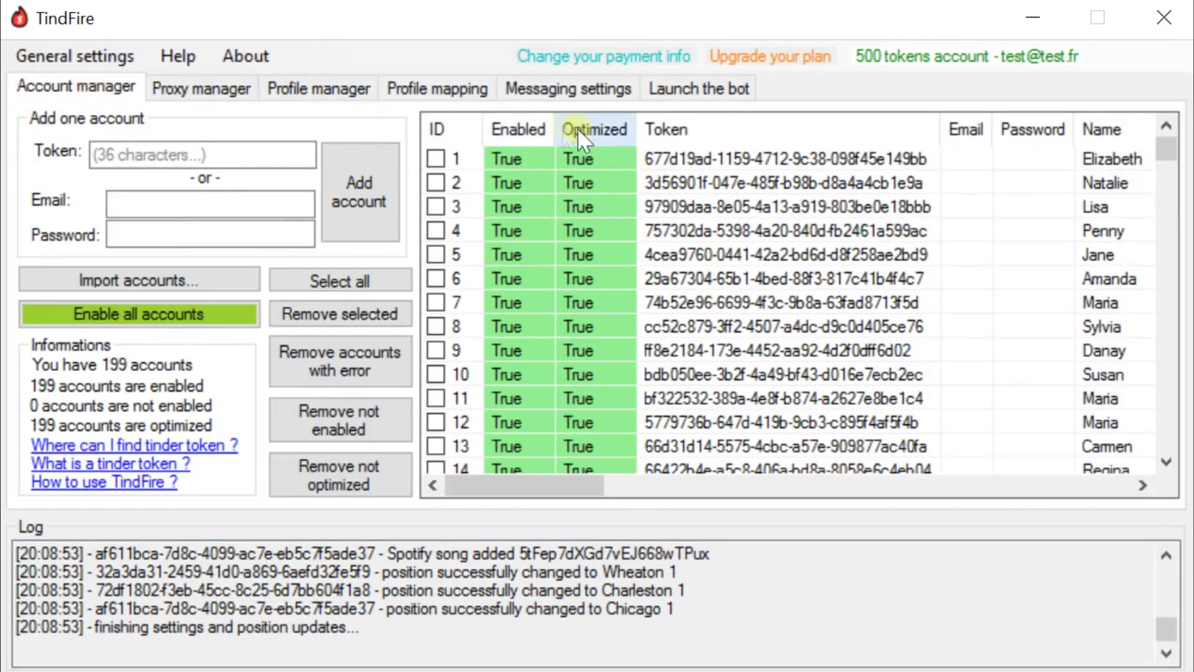
left_click_drag(547, 488, 809, 484)
left_click(825, 231)
mouse_move(1165, 155)
left_mouse_down()
mouse_move(1164, 265)
mouse_move(1141, 362)
mouse_move(1165, 155)
left_mouse_up()
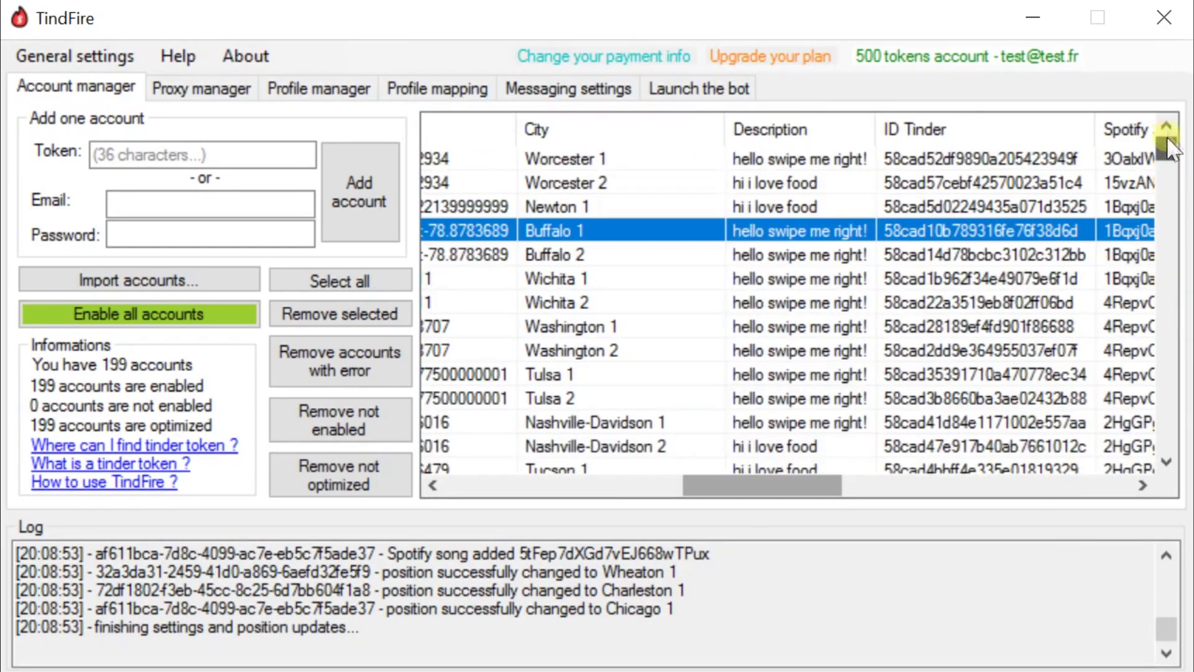
left_click_drag(751, 495, 370, 475)
left_click(754, 182)
left_click_drag(933, 488, 475, 485)
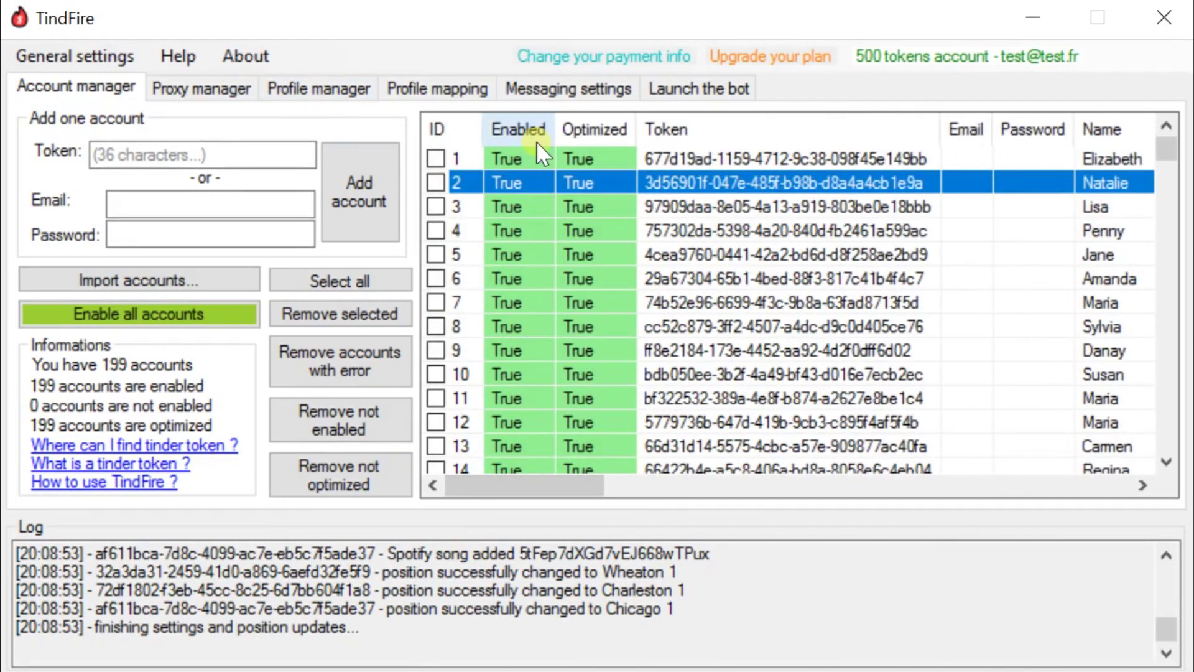
- Open the Profile mapping view and pan and zoom to the United States account pins
left_click(408, 88)
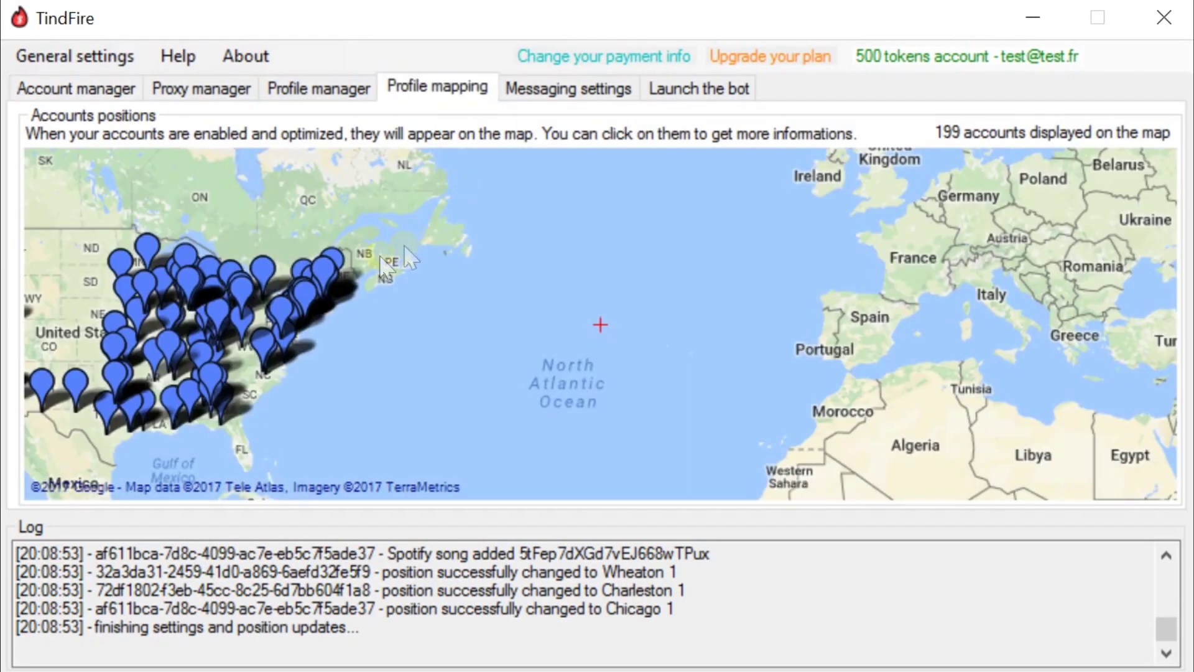
left_click_drag(341, 200, 581, 237)
double_click(601, 324)
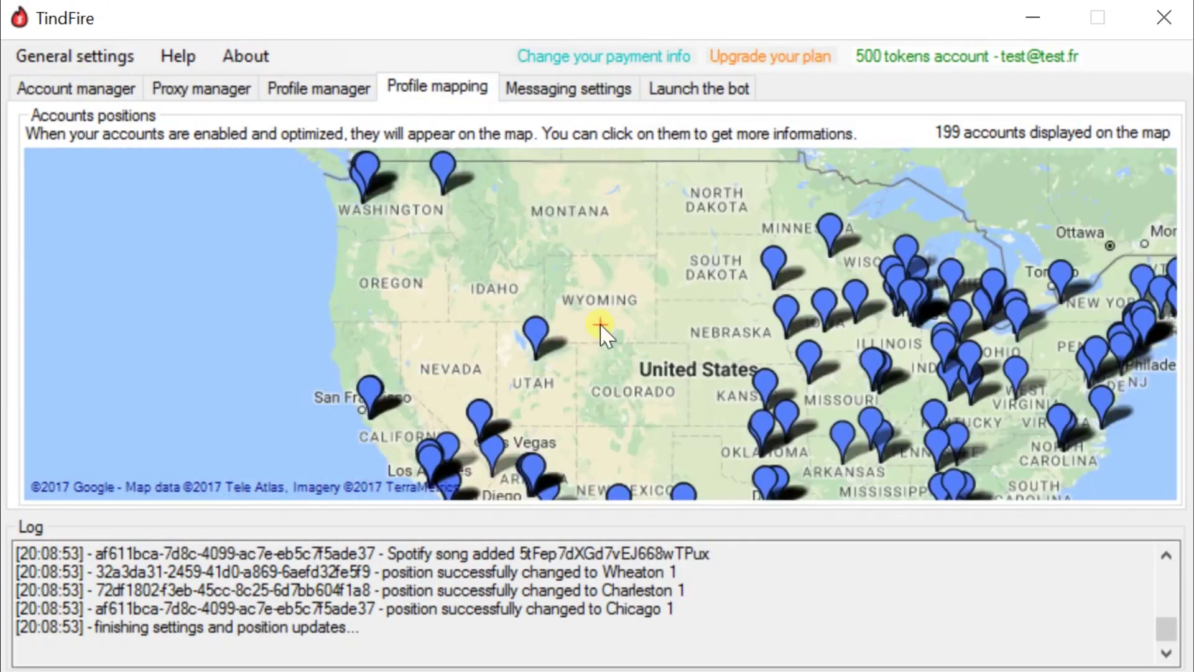
left_click_drag(700, 333, 464, 300)
scroll(605, 334, "down", 1)
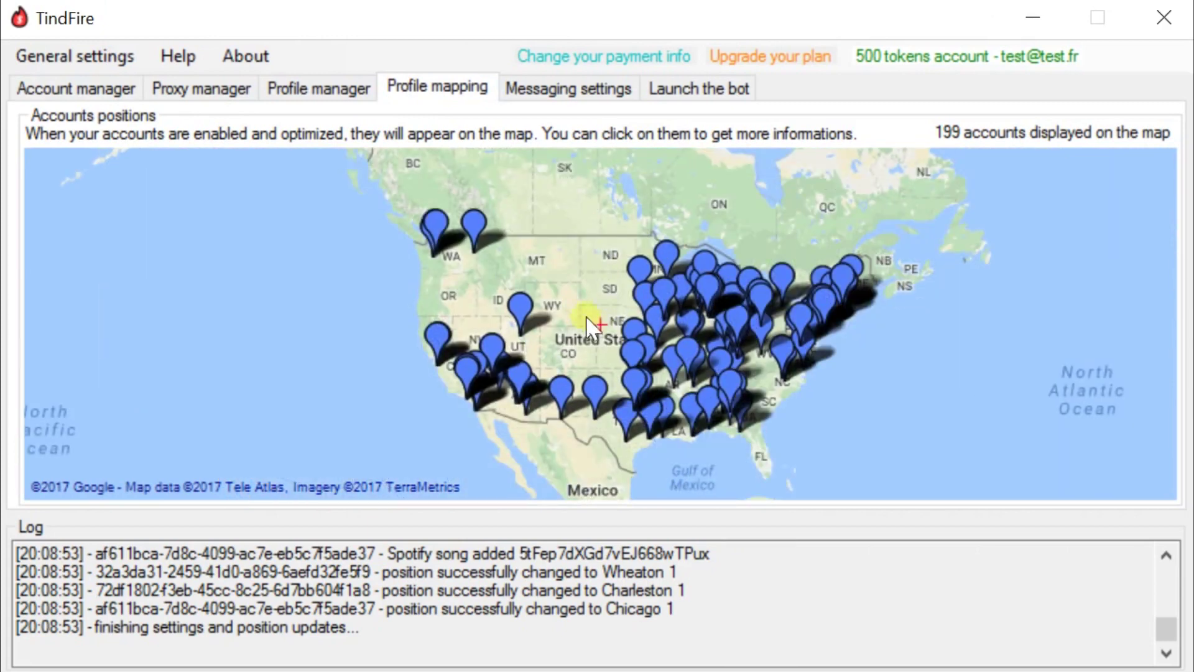
left_click_drag(581, 309, 558, 301)
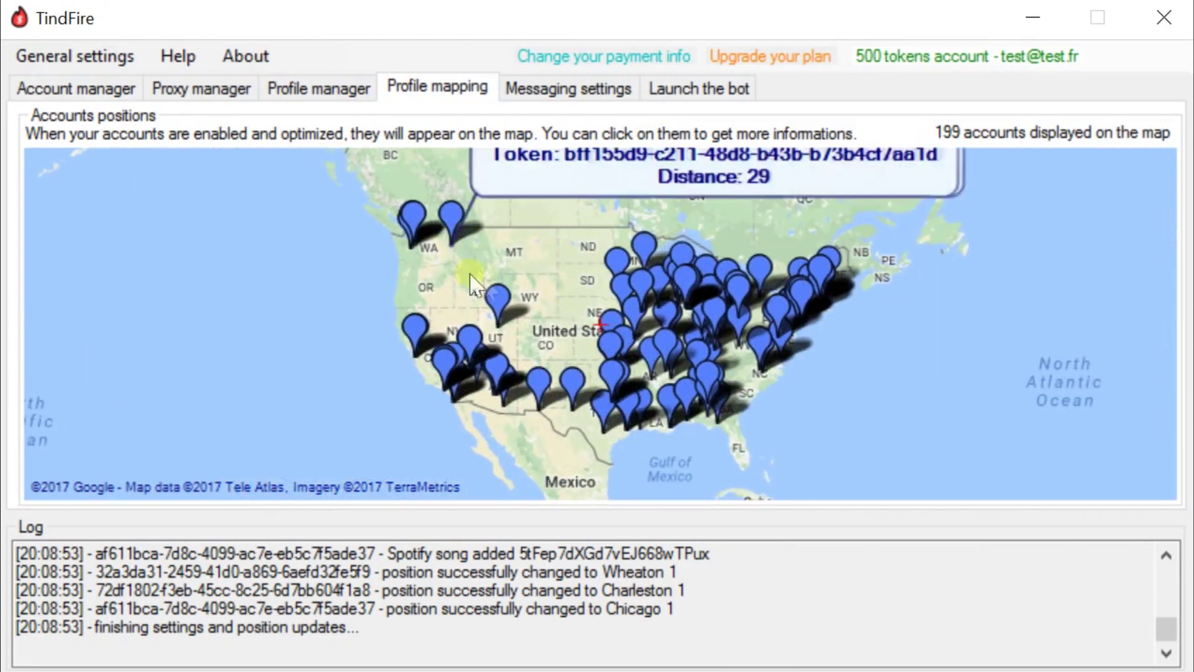
scroll(535, 269, "up", 4)
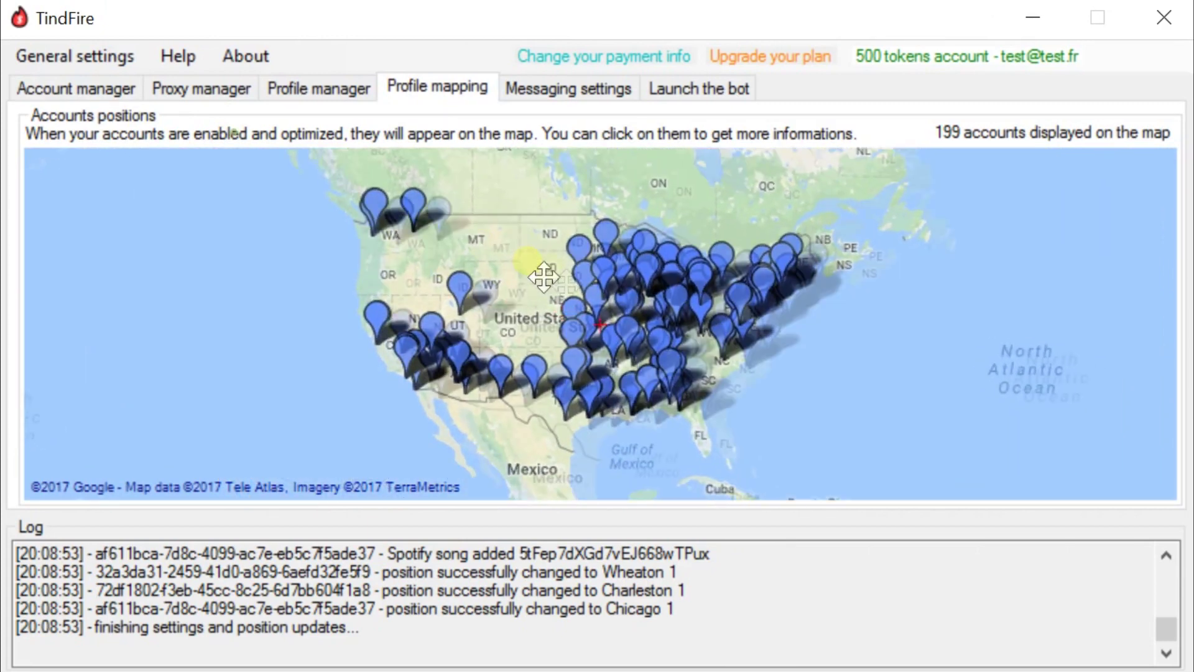
scroll(609, 288, "up", 1)
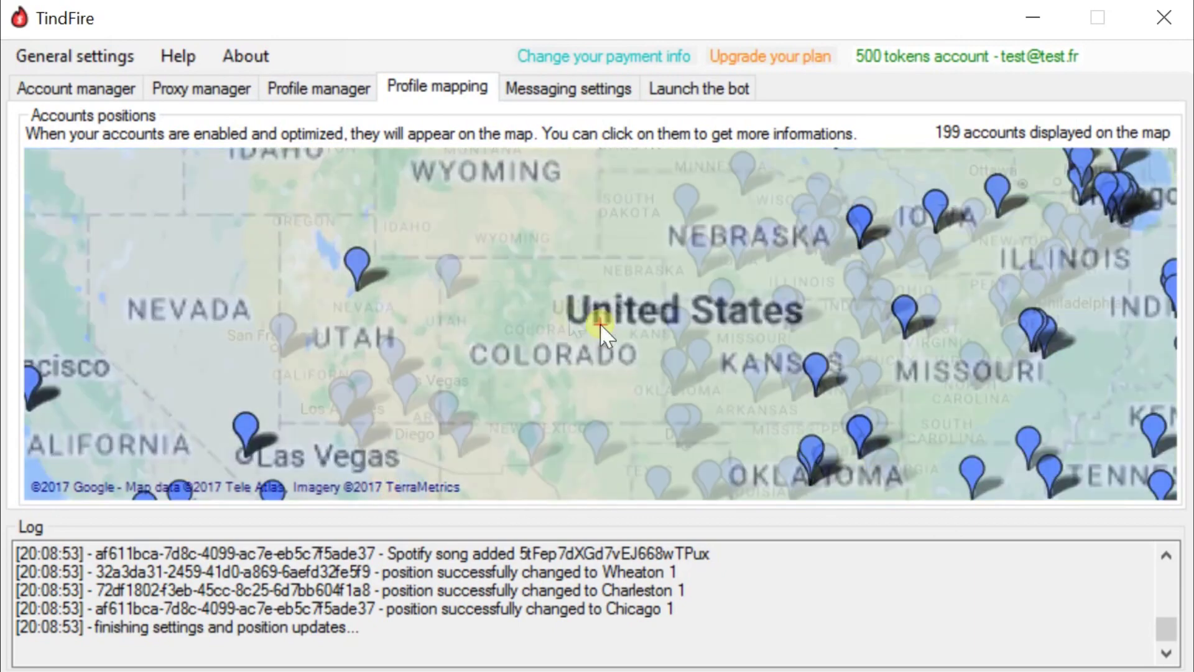
- Show details for a Utah account pin, zoom in around Provo, then zoom back out
left_click(396, 264)
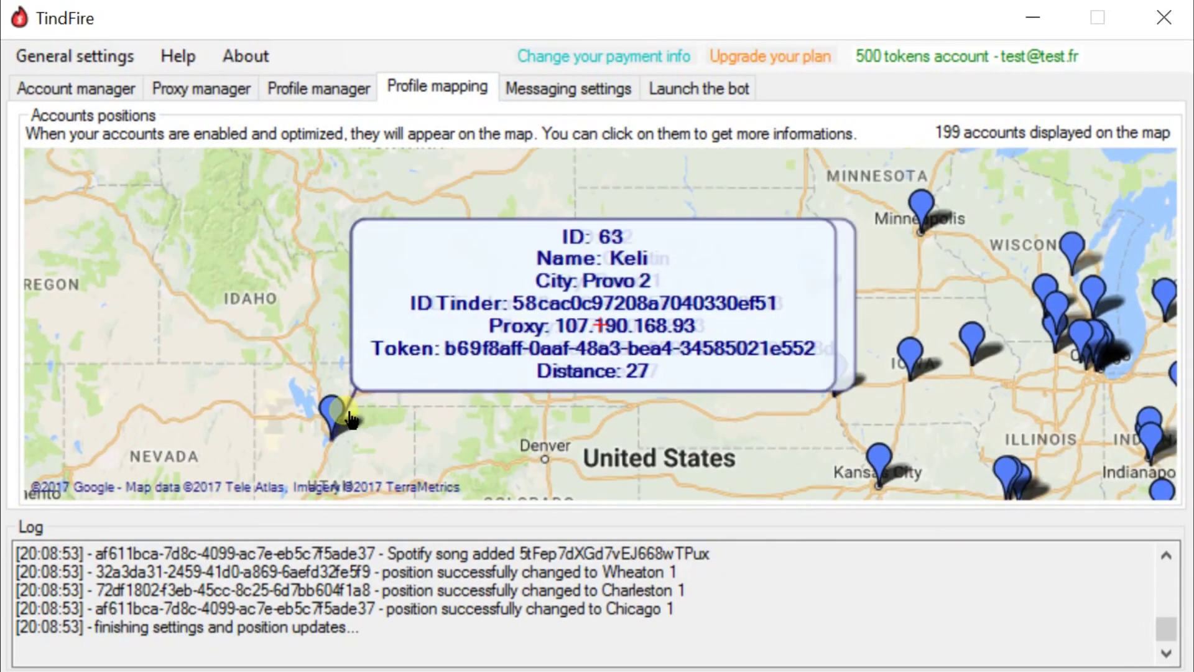
scroll(338, 463, "up", 2)
left_click_drag(656, 273, 621, 342)
scroll(577, 321, "up", 3)
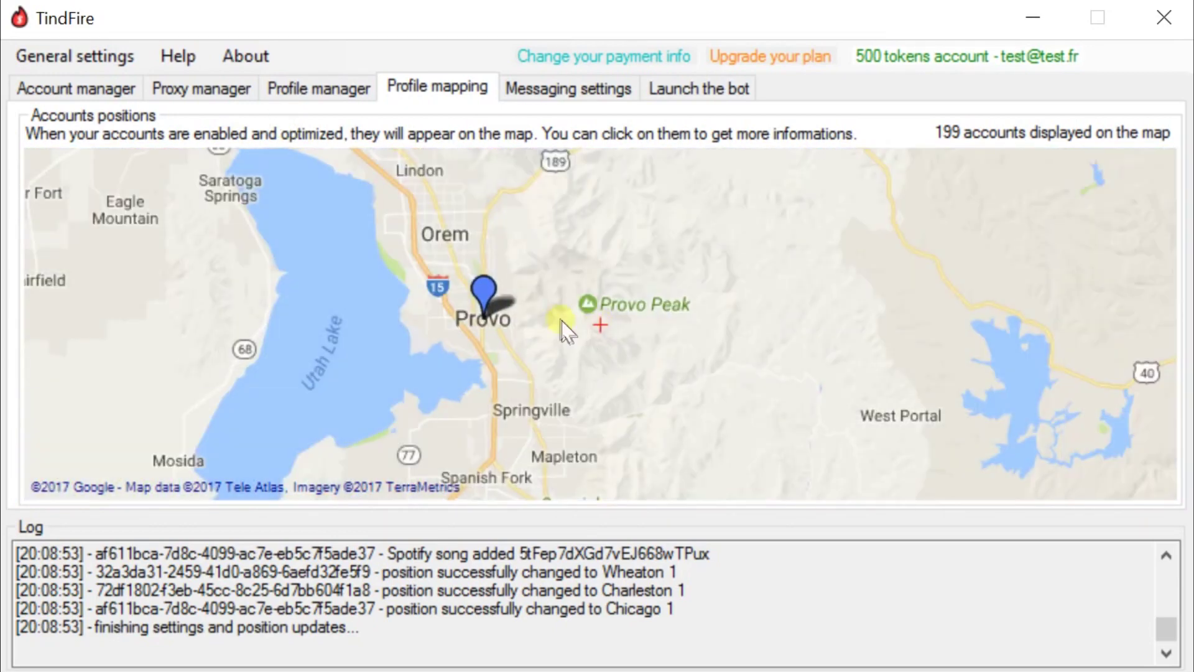
scroll(562, 322, "down", 6)
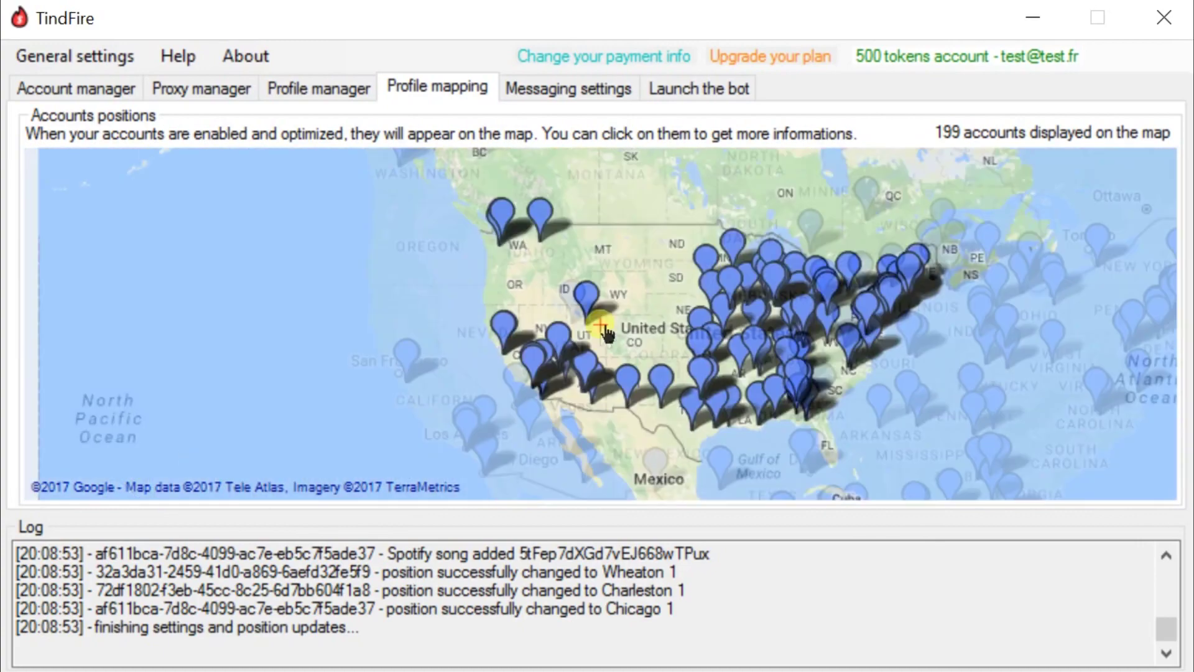
- Pan across the US map and show details for a Midwest account pin
scroll(607, 295, "up", 1)
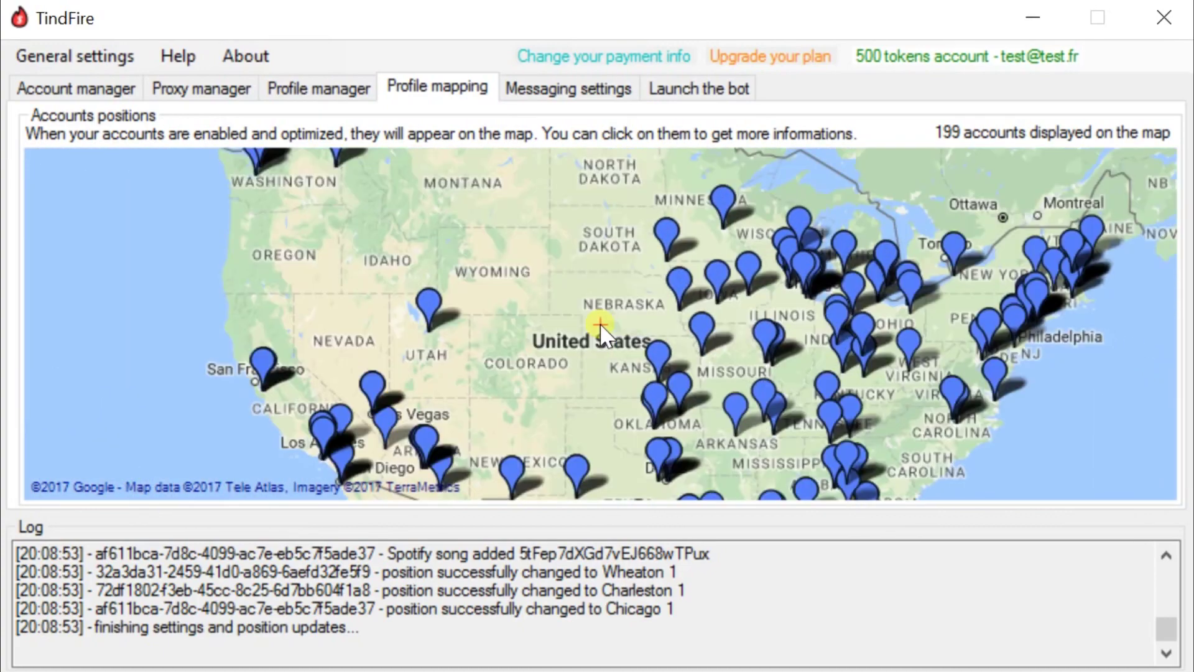
left_click_drag(601, 324, 486, 346)
left_click_drag(317, 205, 327, 242)
left_click(267, 267)
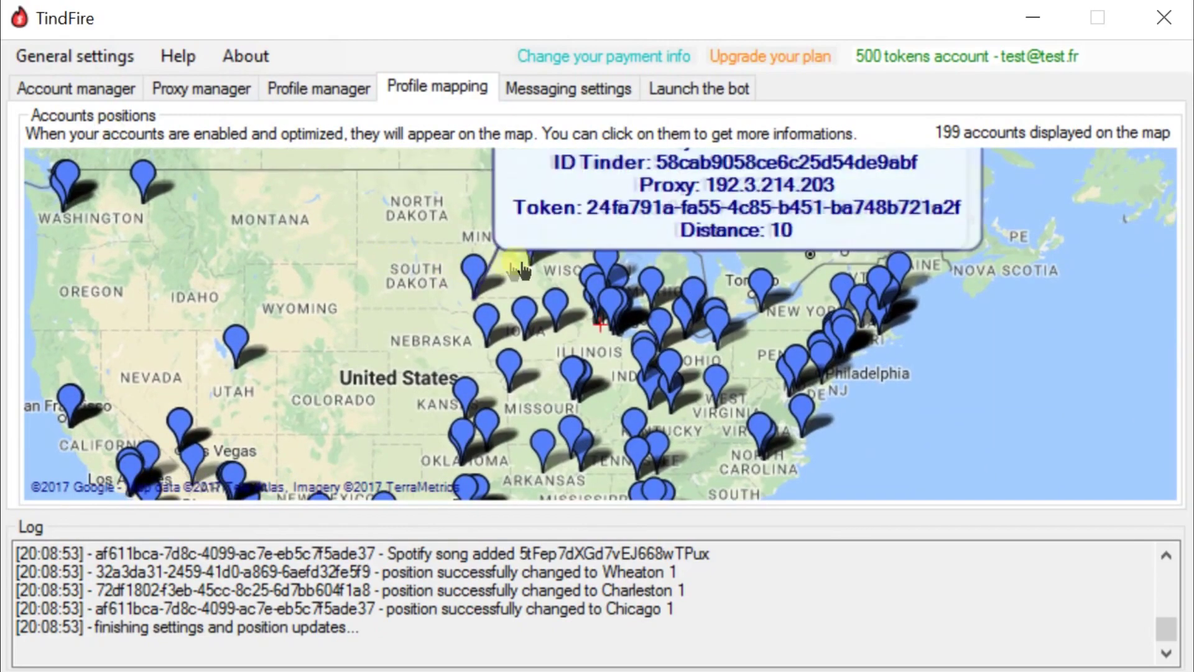
left_click_drag(283, 346, 284, 199)
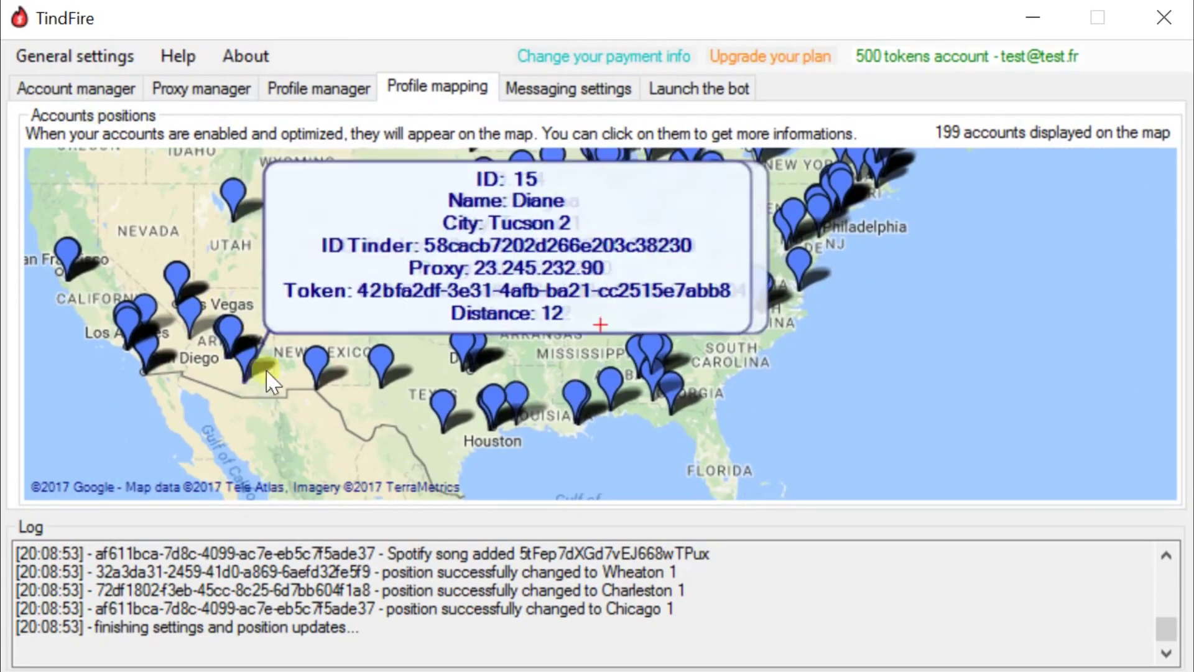
left_click_drag(755, 268, 587, 396)
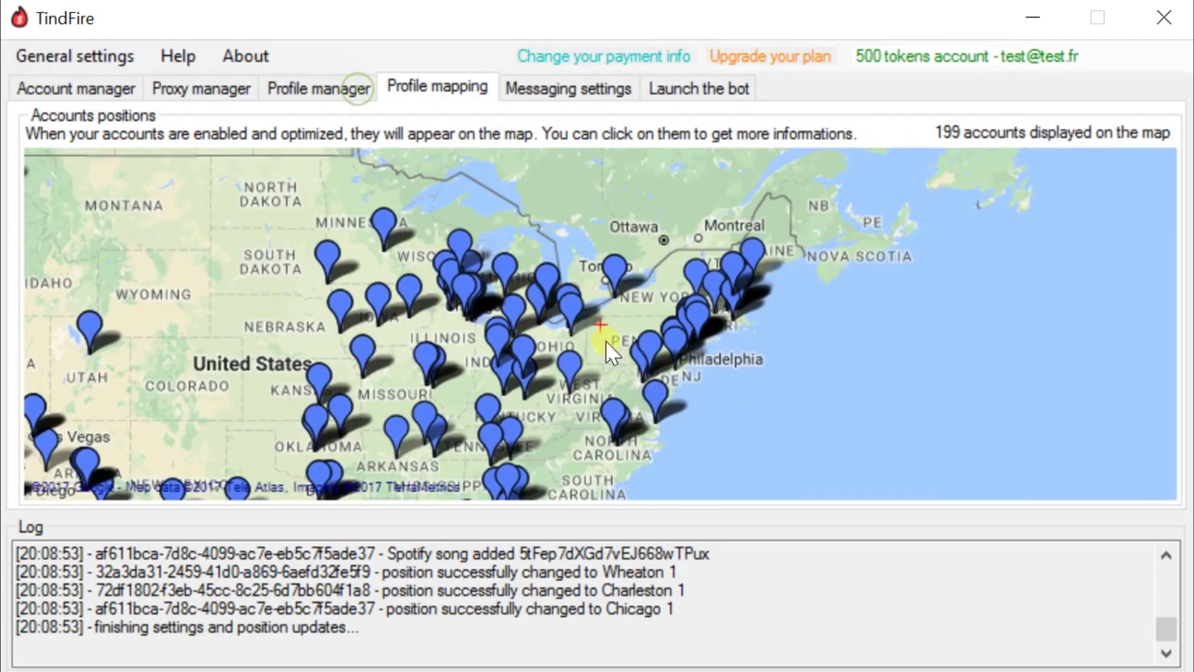
left_click_drag(680, 261, 927, 235)
left_click_drag(420, 258, 487, 289)
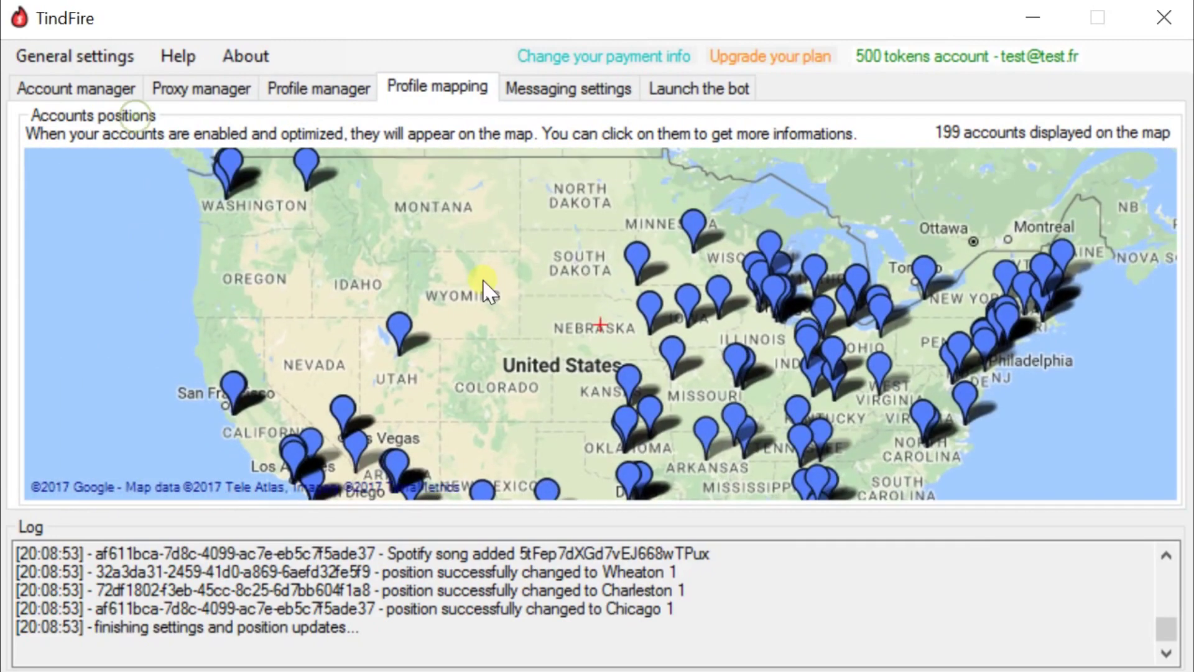
- Pan the map east and back over the United States, then open Messaging settings
scroll(525, 392, "down", 1)
left_click_drag(618, 273, 516, 278)
left_click_drag(725, 247, 701, 249)
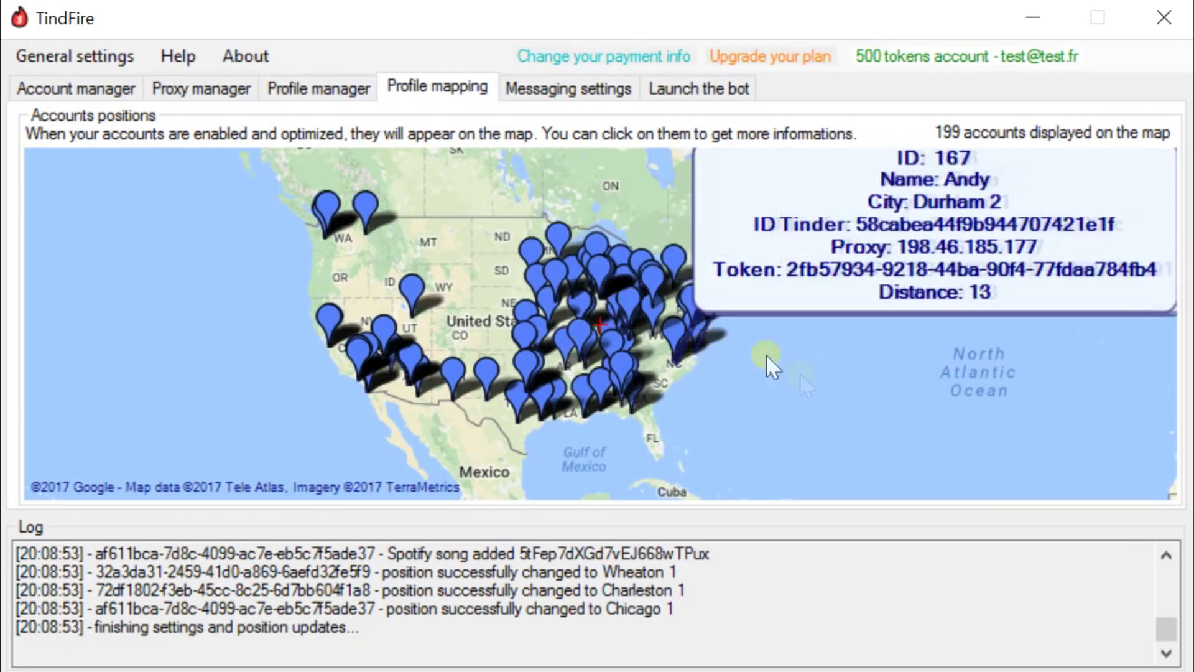
left_click_drag(869, 336, 860, 365)
left_click_drag(333, 258, 409, 267)
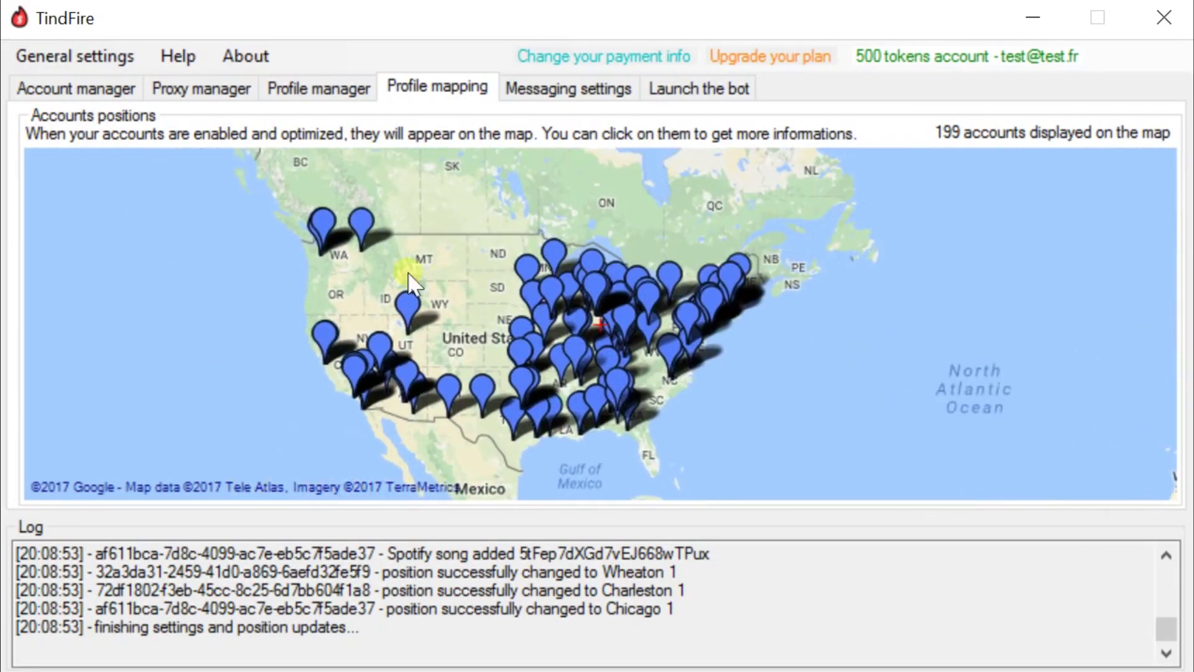
mouse_move(402, 239)
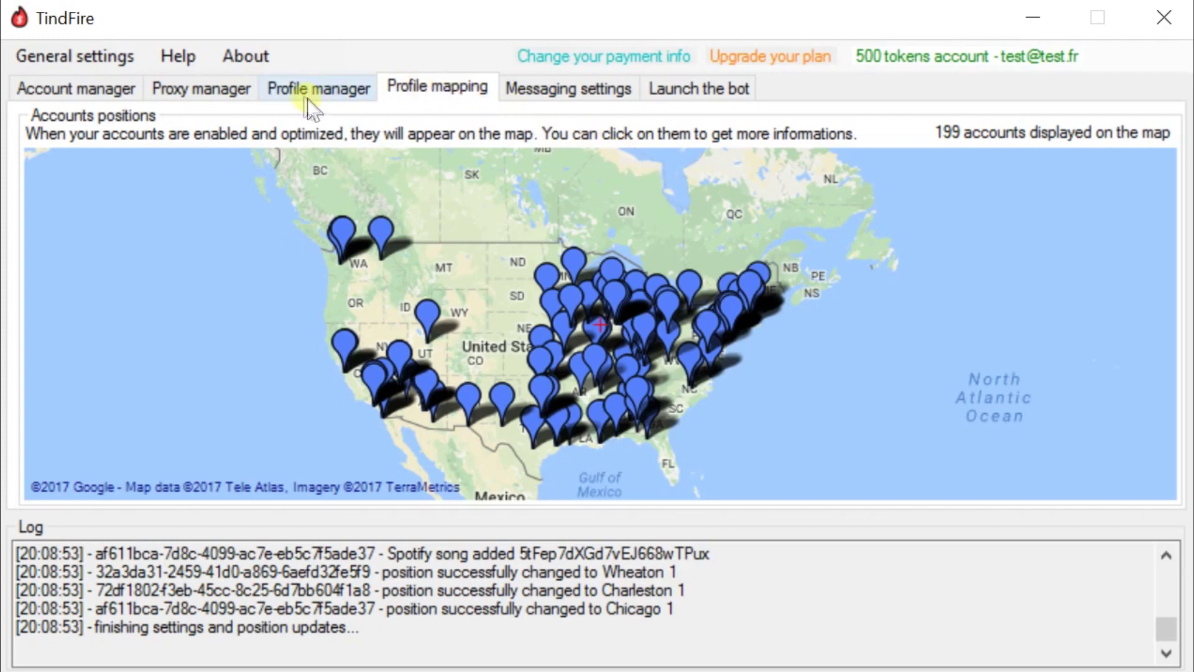
left_click_drag(517, 272, 506, 236)
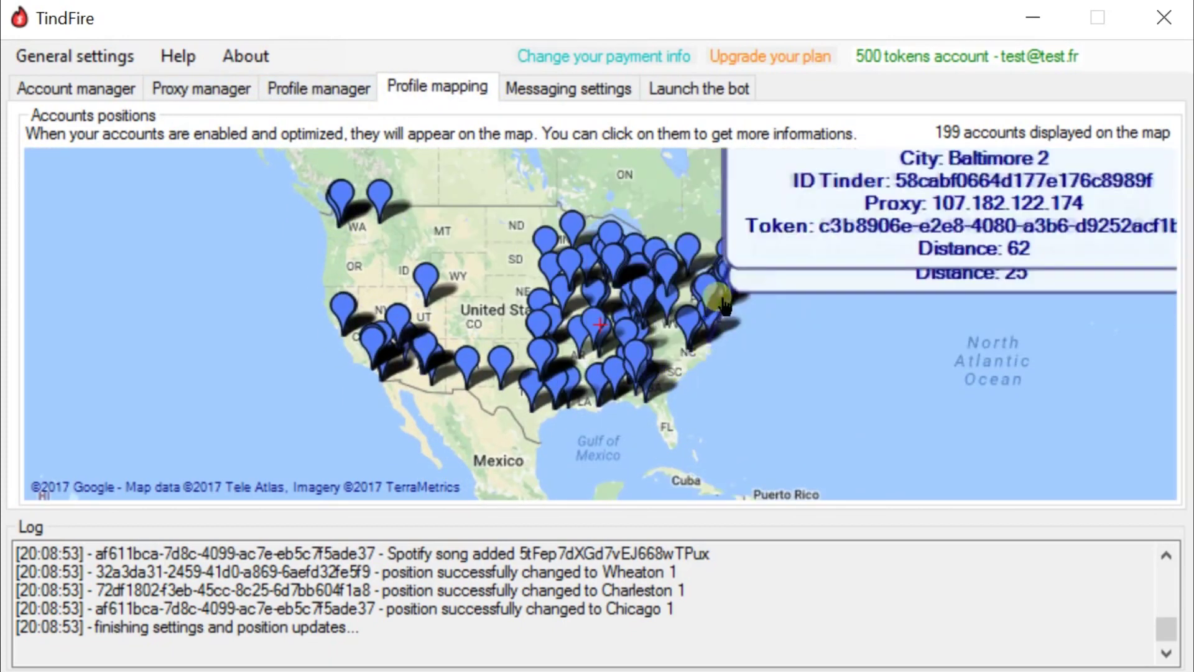
left_click(528, 89)
left_click(273, 168)
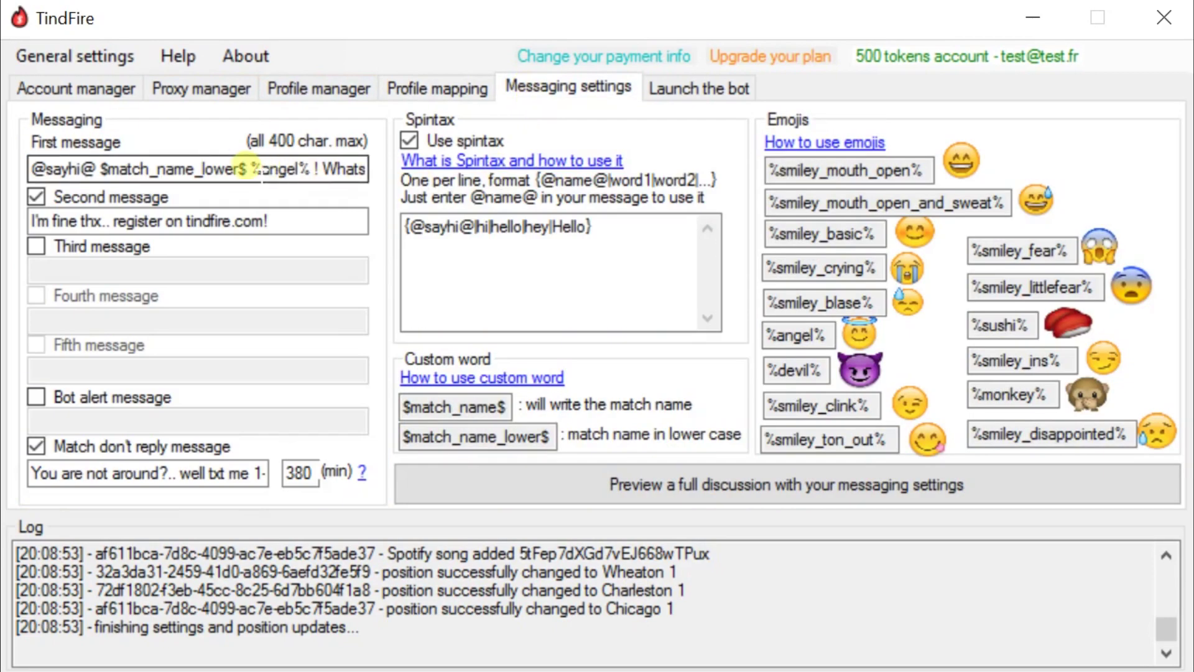
left_click_drag(208, 165, 426, 161)
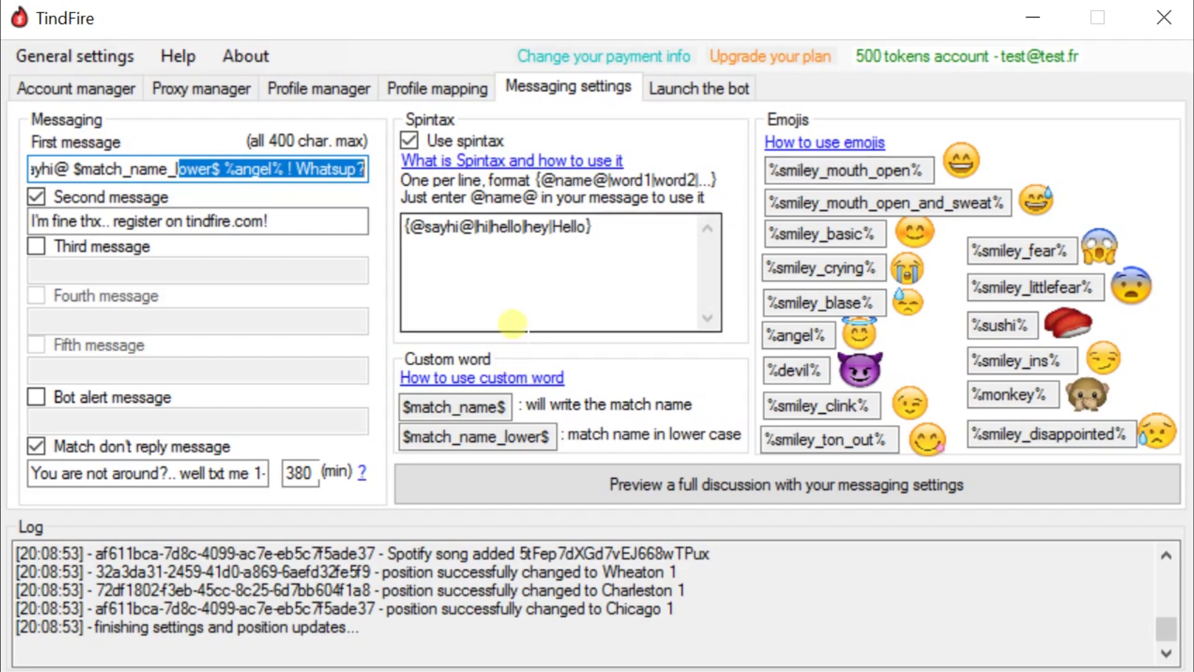
left_click_drag(219, 169, 5, 59)
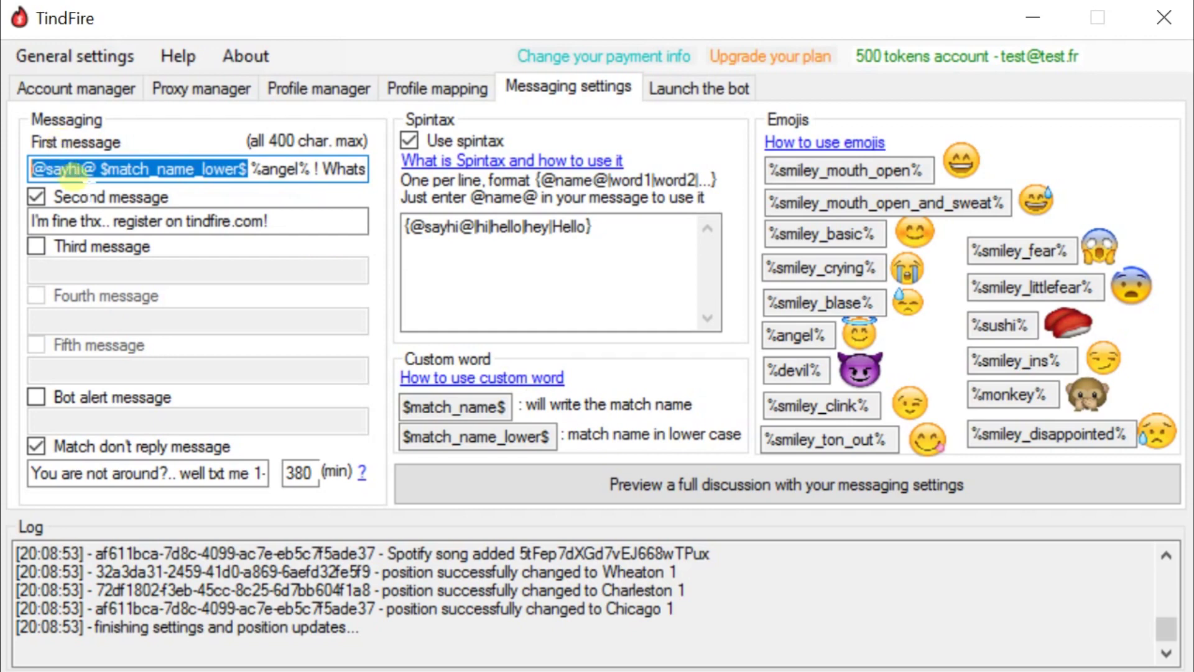
left_click(79, 169)
left_click_drag(96, 169, 3, 169)
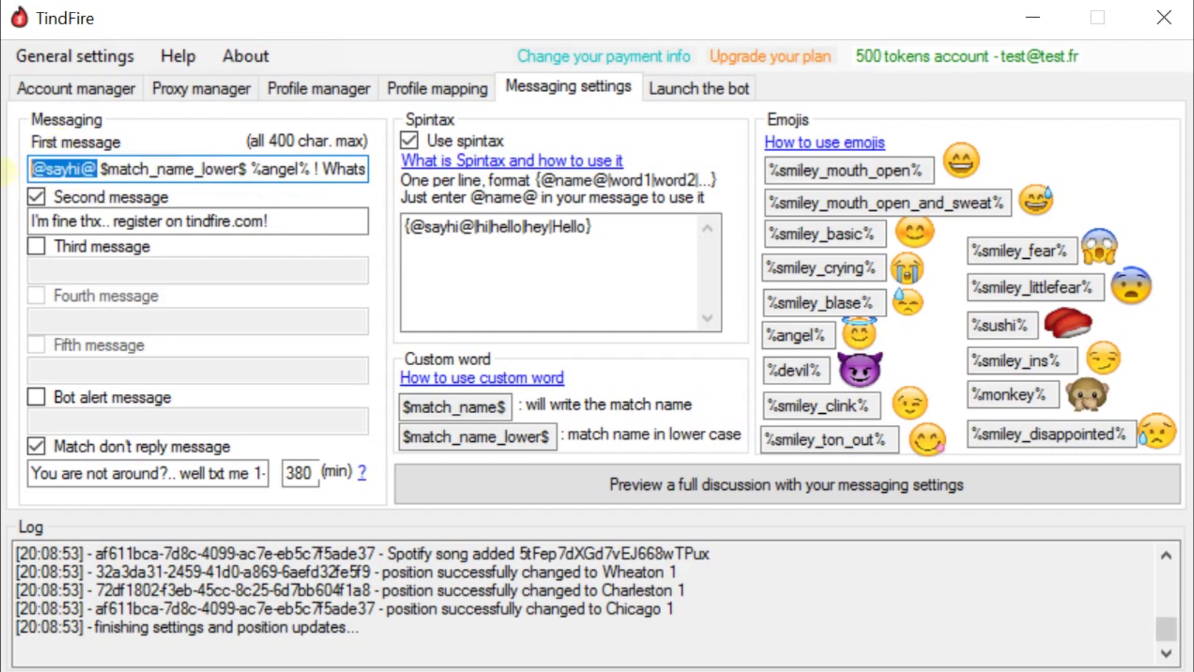
left_click(56, 168)
left_click_drag(106, 168, 97, 168)
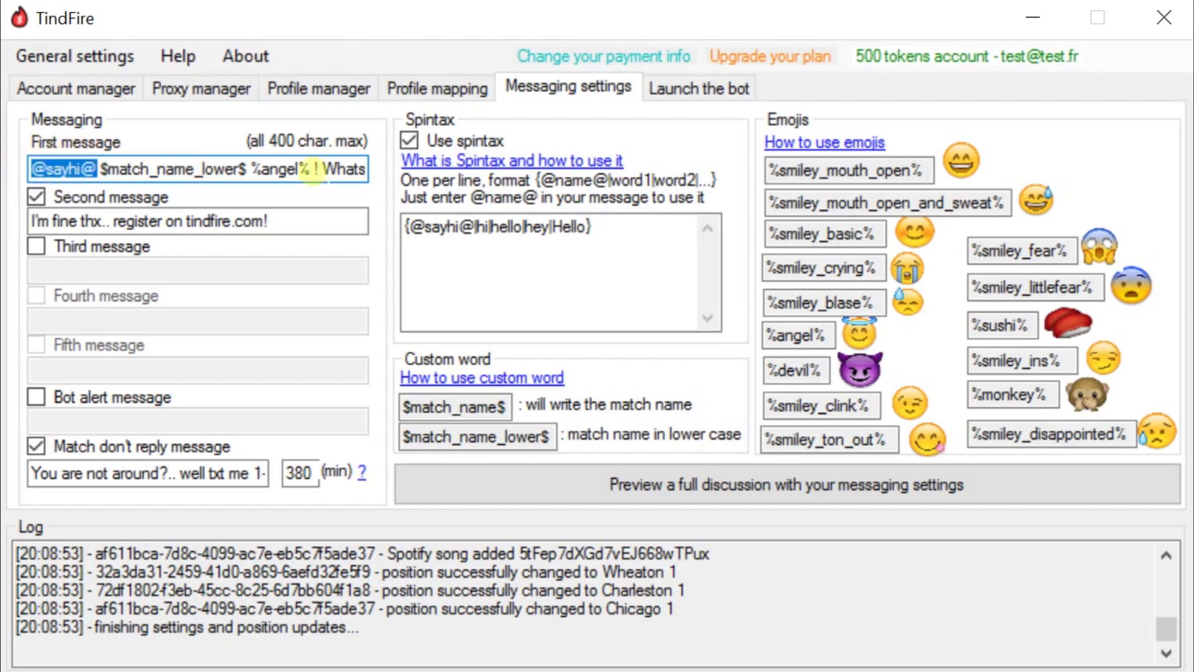
left_click(413, 231)
left_click_drag(415, 227, 473, 238)
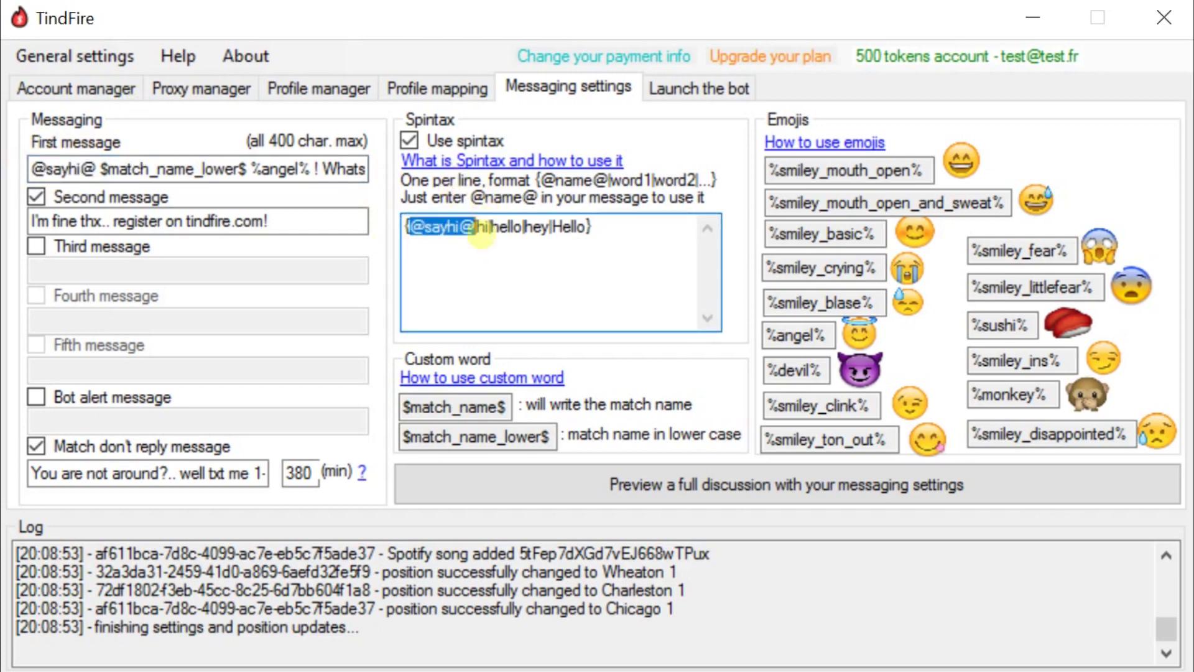
left_click(481, 234)
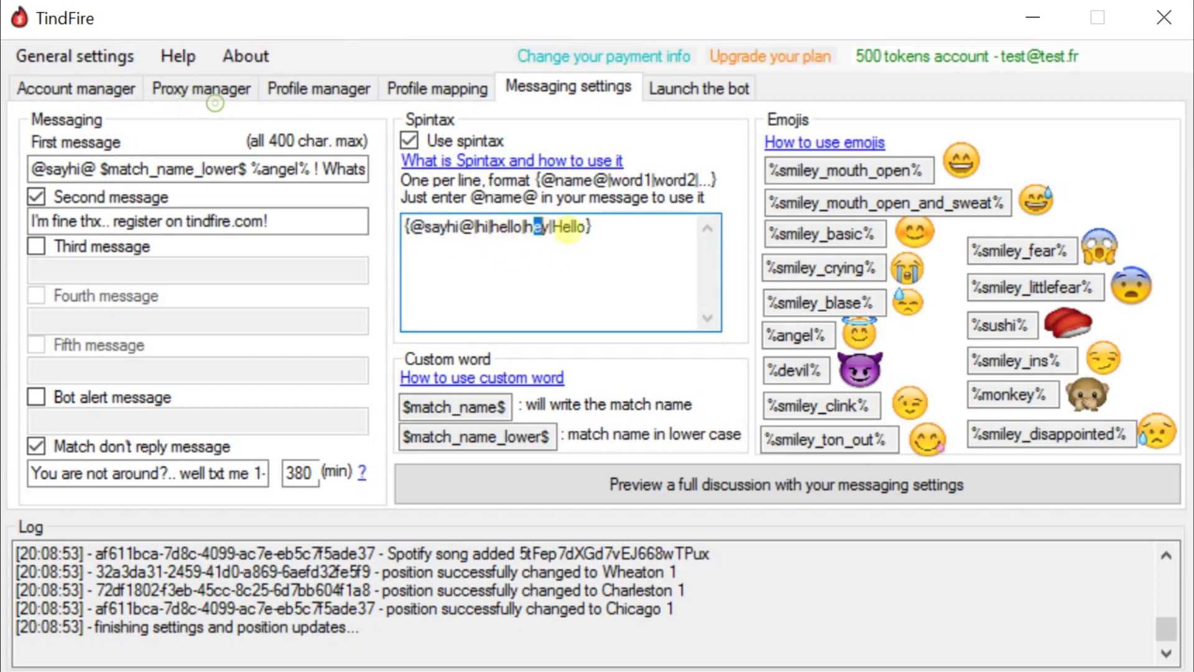
left_click_drag(473, 237, 418, 235)
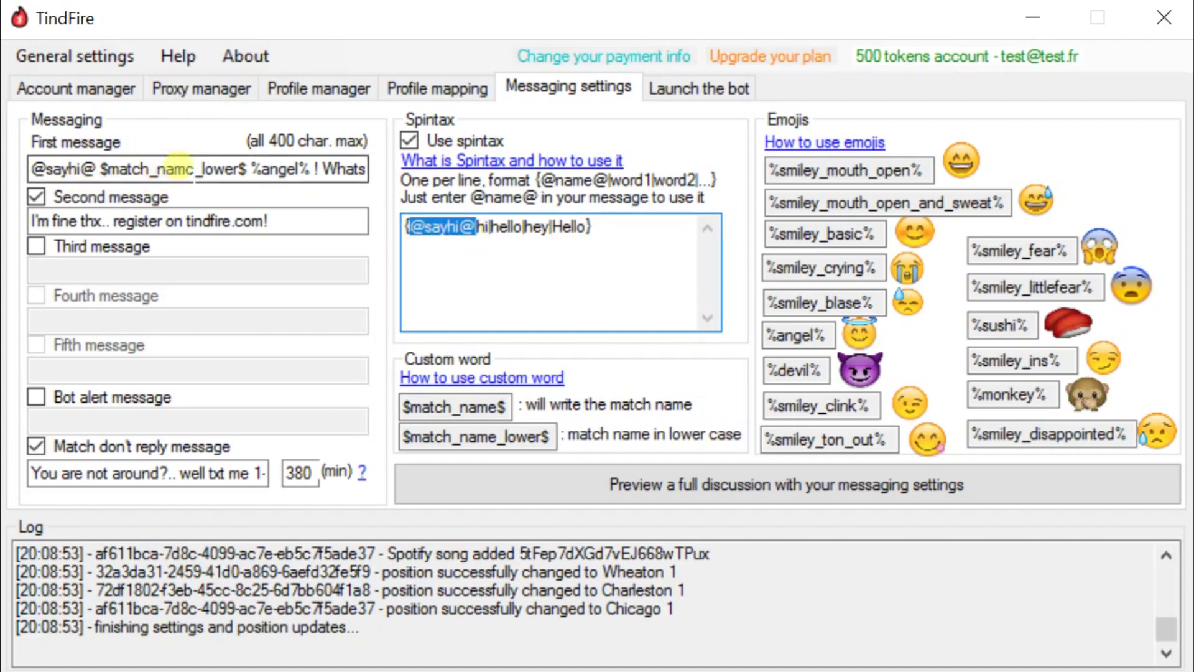
- Highlight the $match_name_lower$ placeholder in the first message and the Custom word panel
left_click_drag(176, 168, 66, 193)
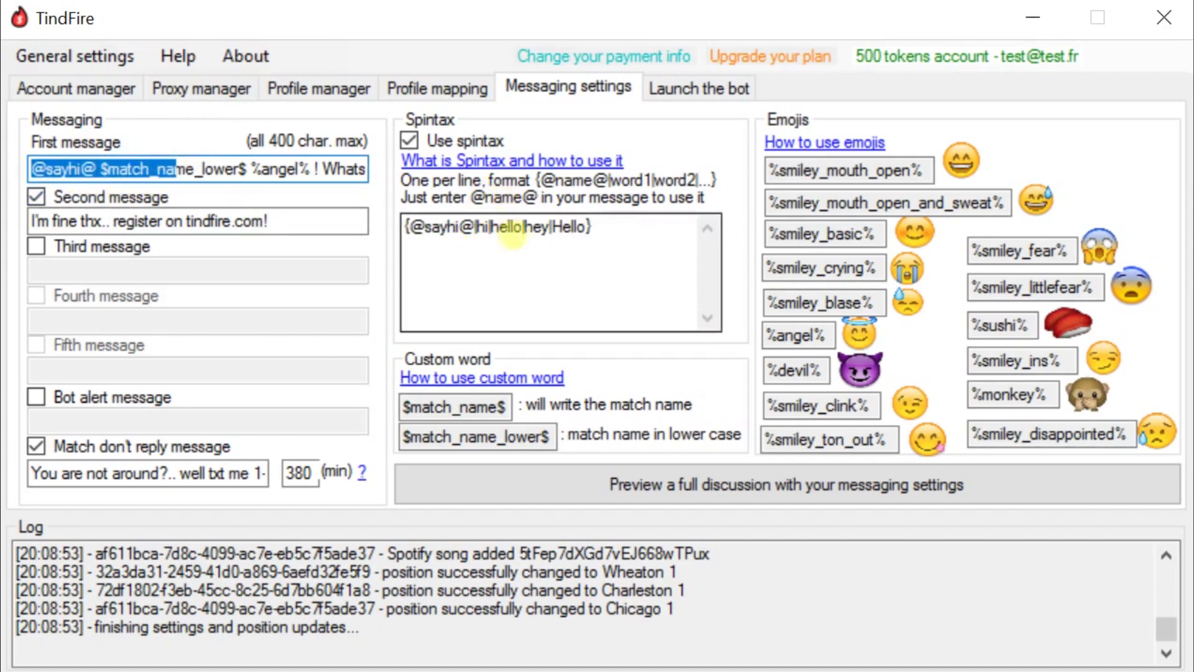
left_click(239, 169)
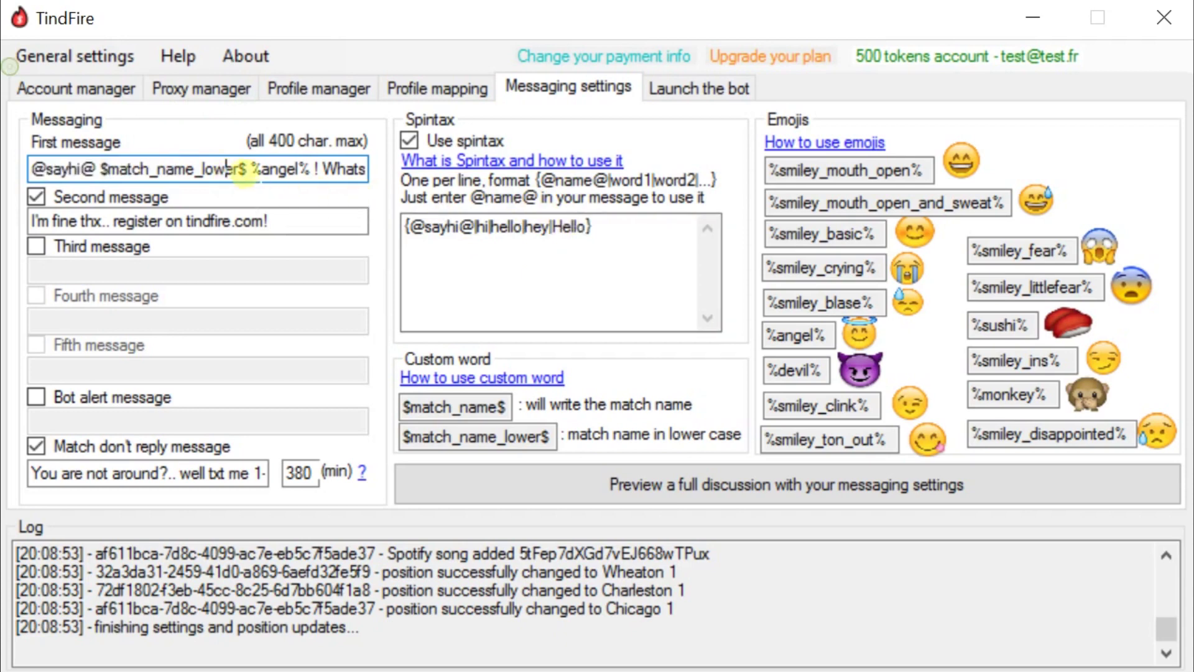
left_click_drag(247, 169, 100, 169)
left_click(119, 169)
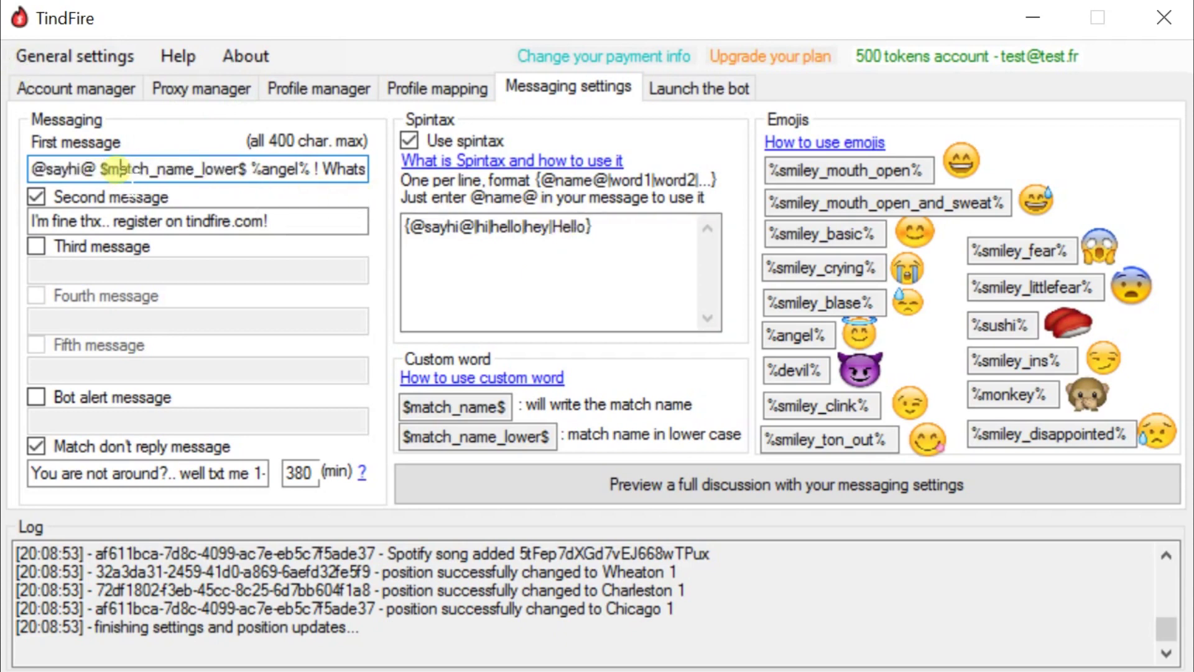
left_click_drag(109, 170, 212, 173)
left_click(248, 172)
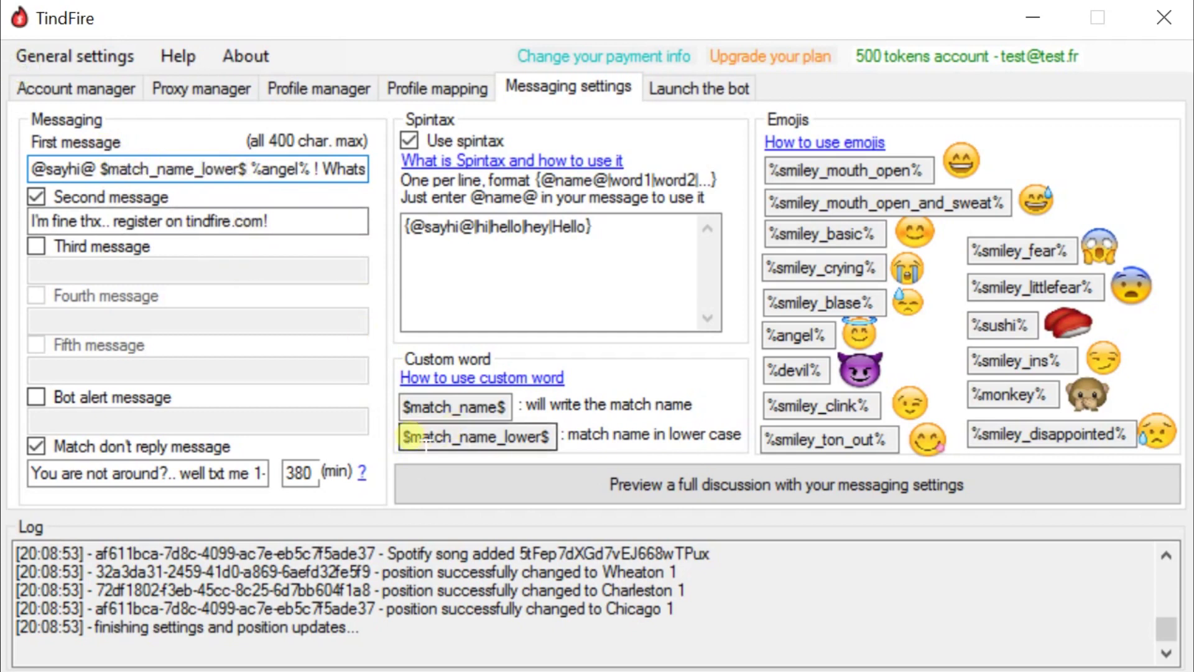
left_click_drag(402, 437, 545, 438)
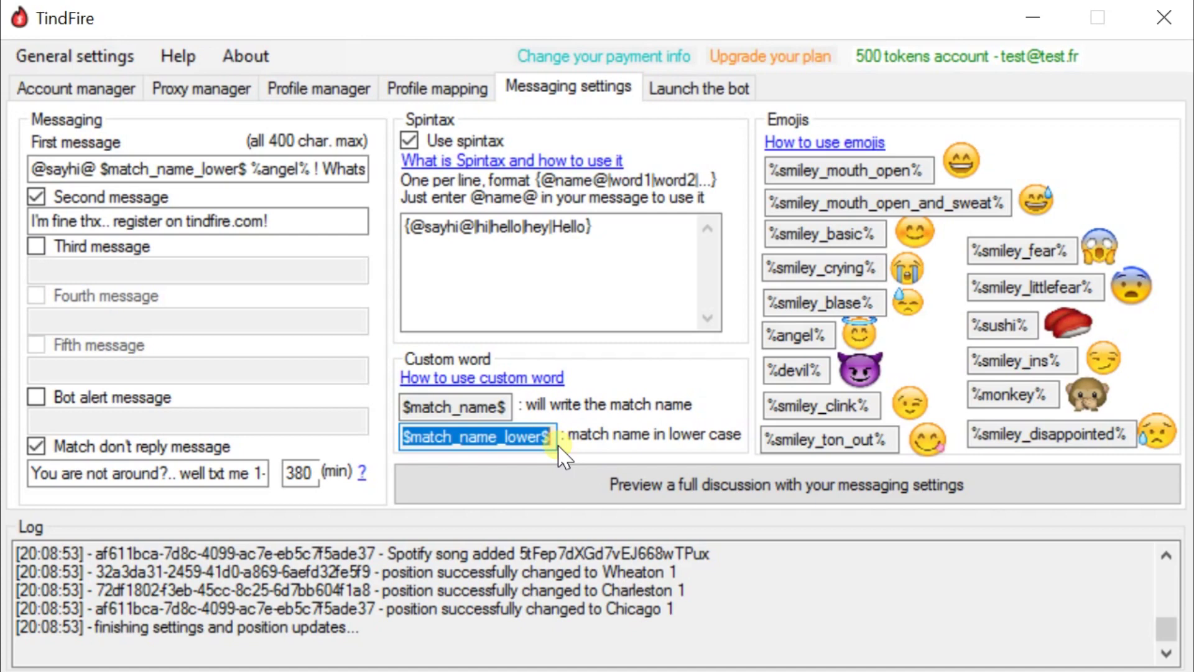
left_click(100, 170)
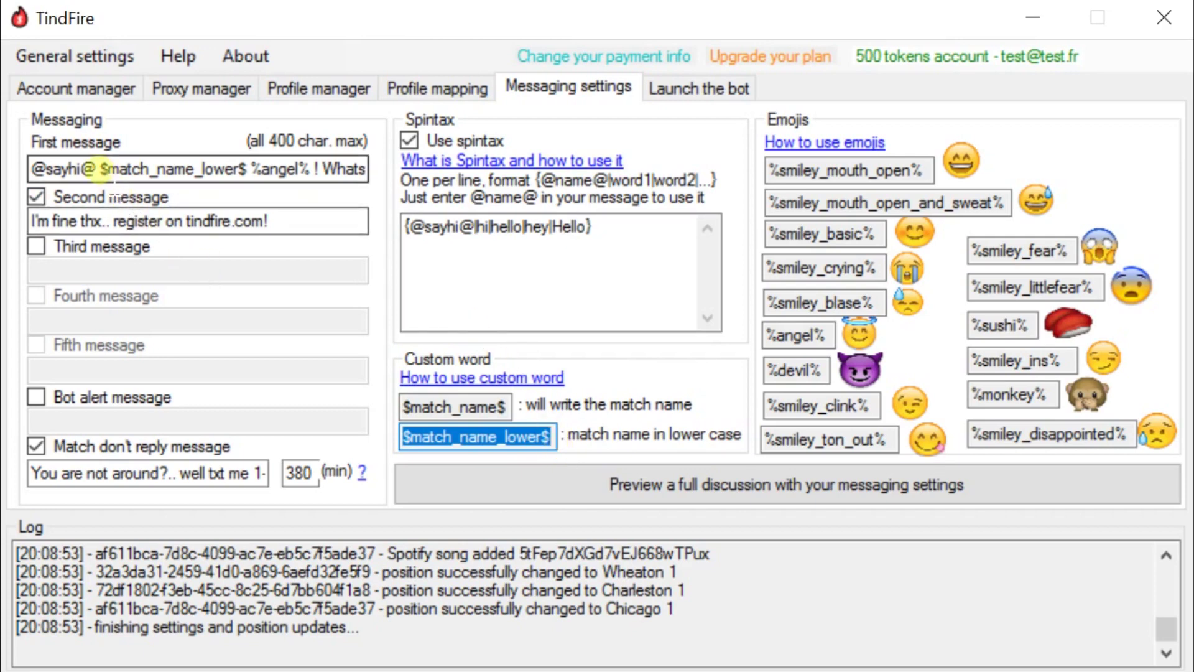
double_click(88, 168)
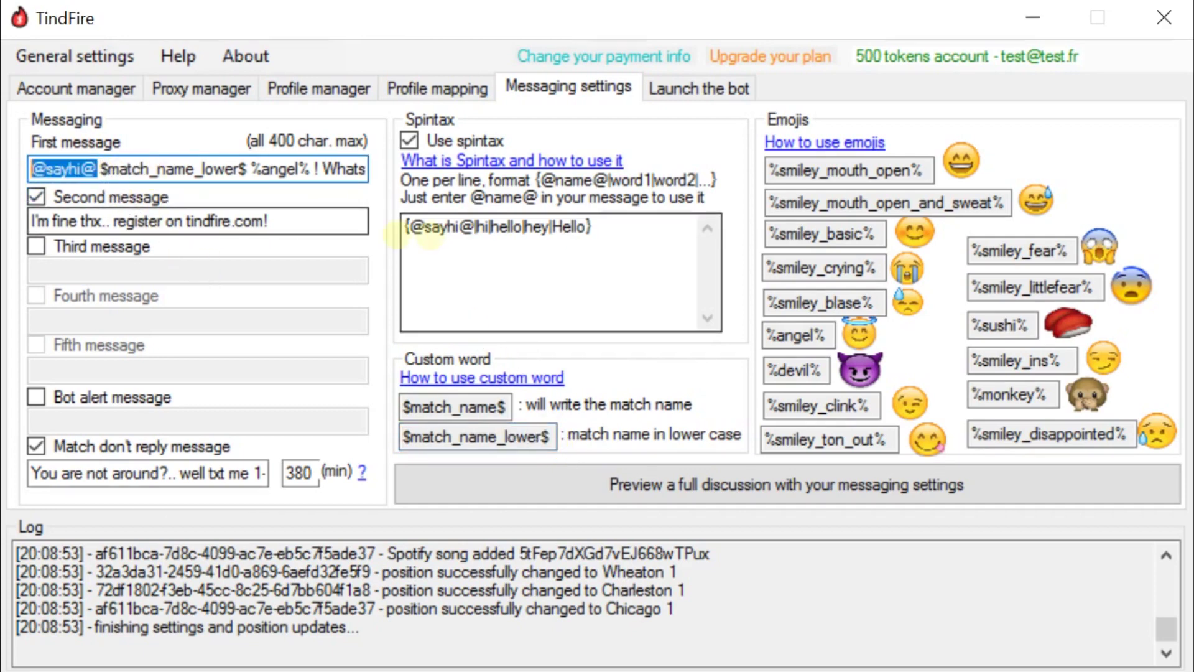
left_click(488, 226)
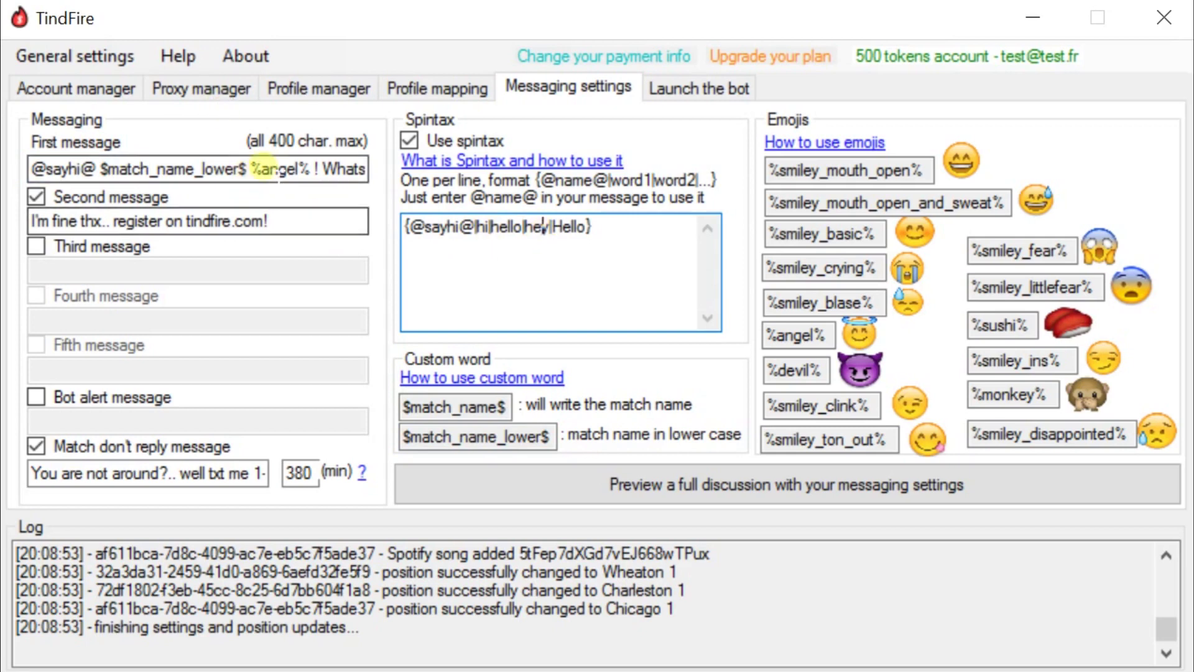
left_click_drag(232, 168, 112, 169)
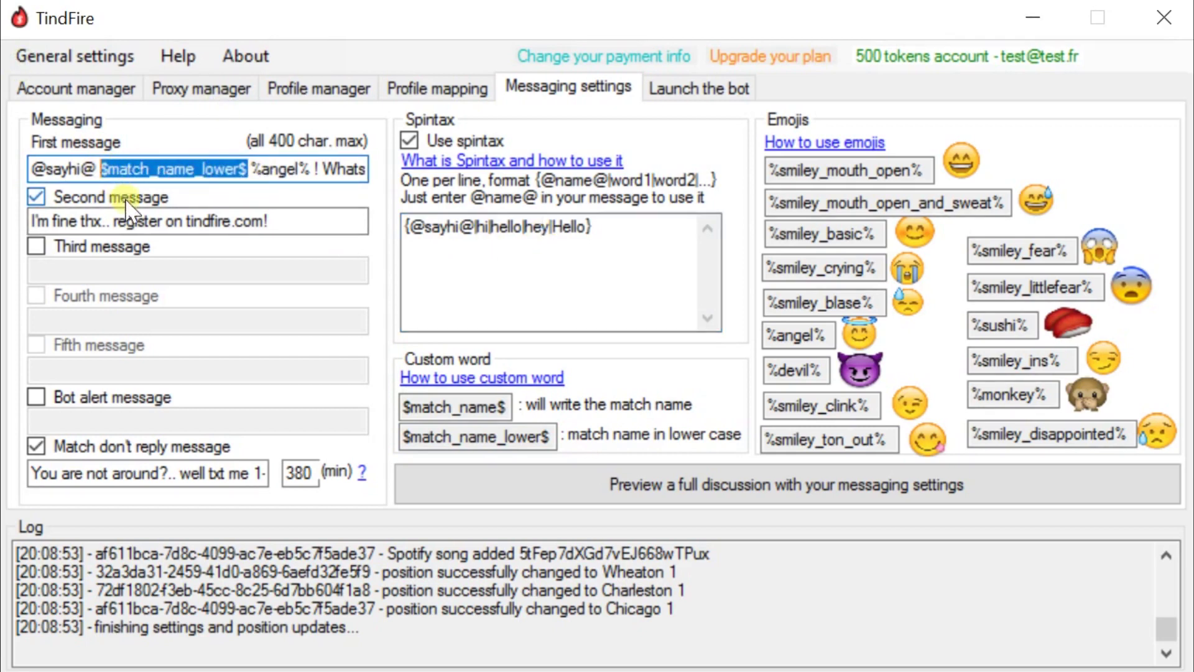
- Highlight the %angel% emoji code in the first message and in the Emojis list
left_click_drag(262, 169, 299, 169)
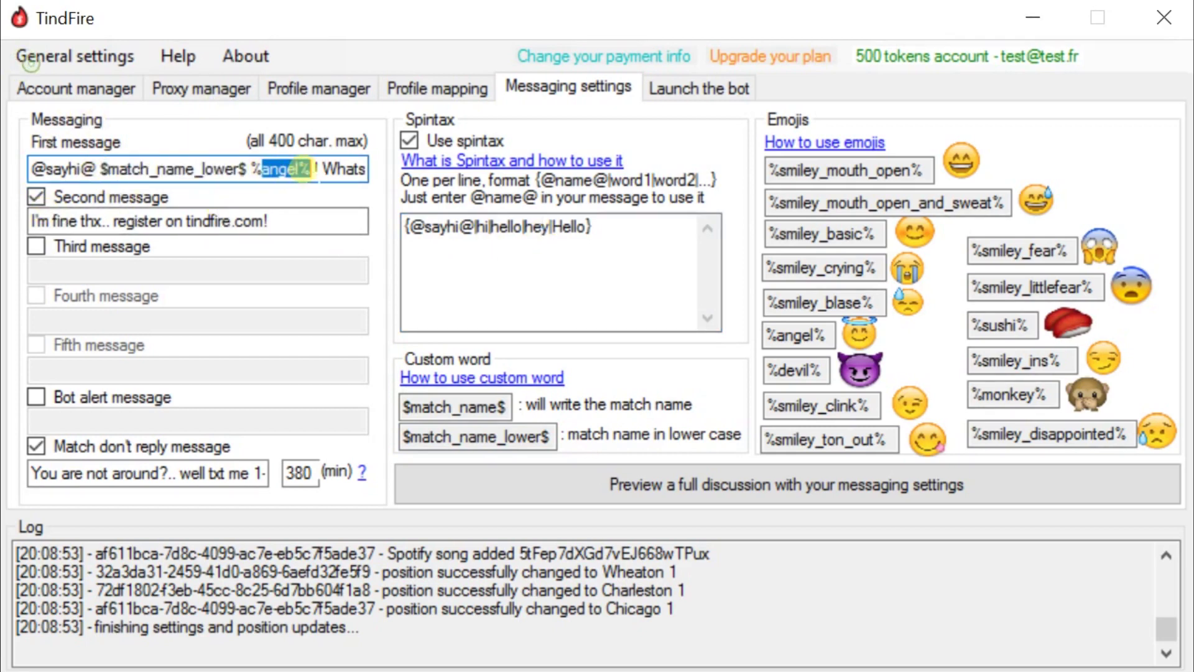
left_click_drag(826, 336, 736, 341)
key("Tab")
key("Tab")
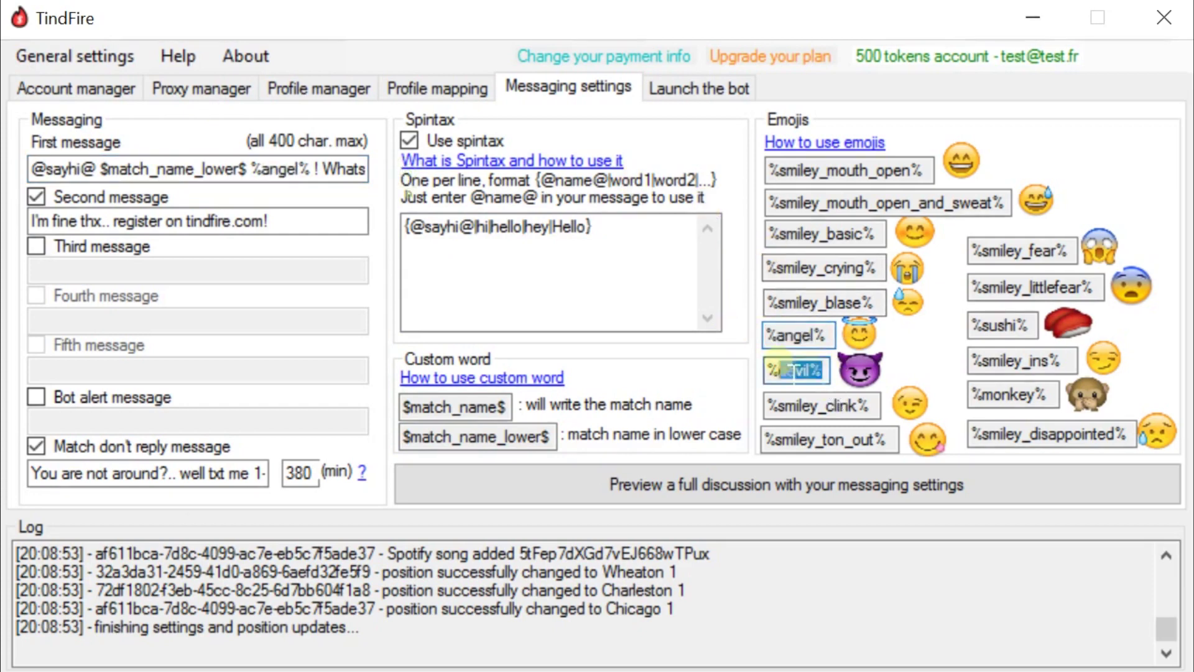
double_click(861, 267)
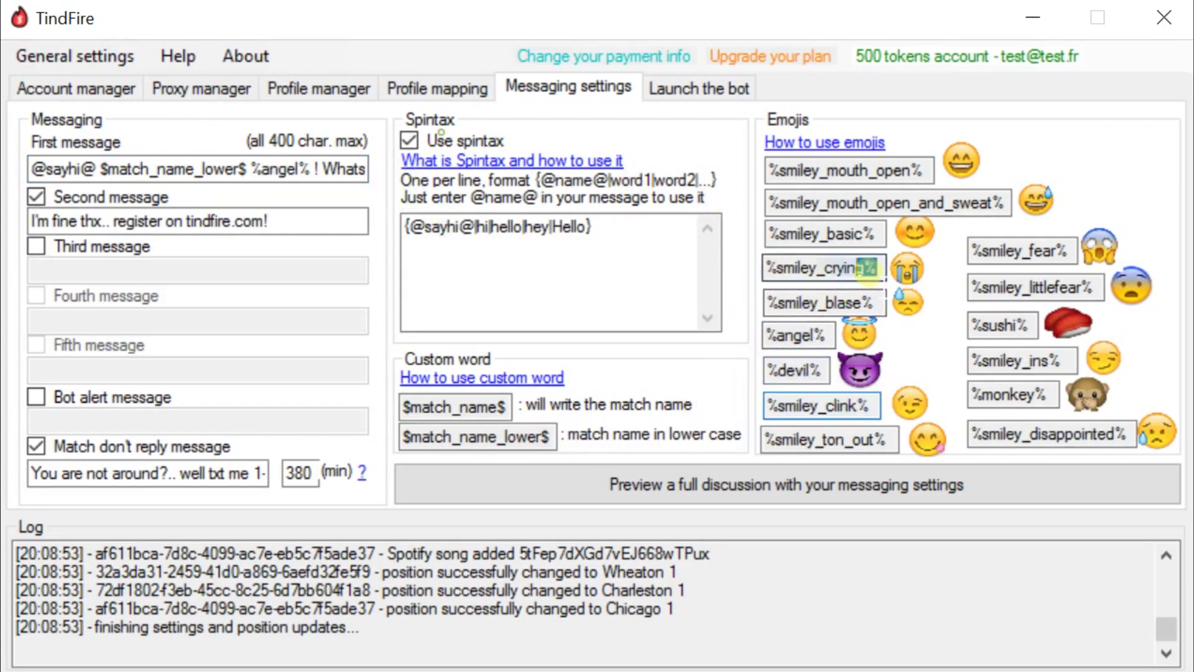
left_click_drag(905, 203, 457, 171)
left_click(353, 168)
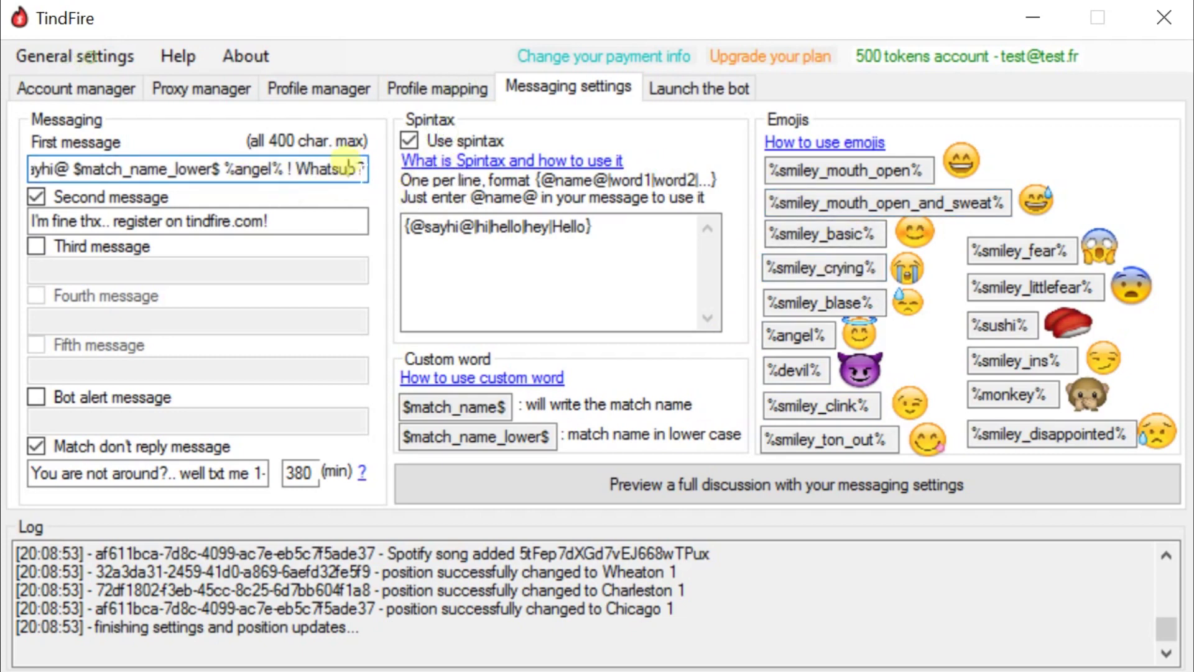
left_click_drag(316, 168, 28, 169)
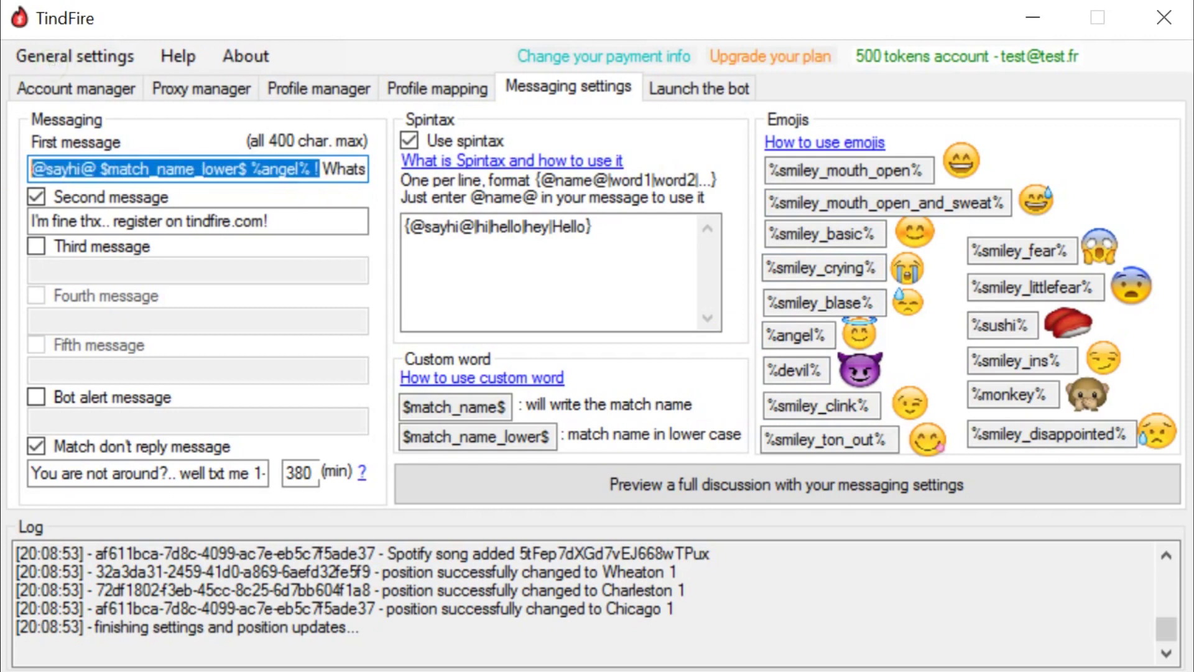
double_click(280, 168)
left_click_drag(280, 168, 365, 169)
left_click(341, 168)
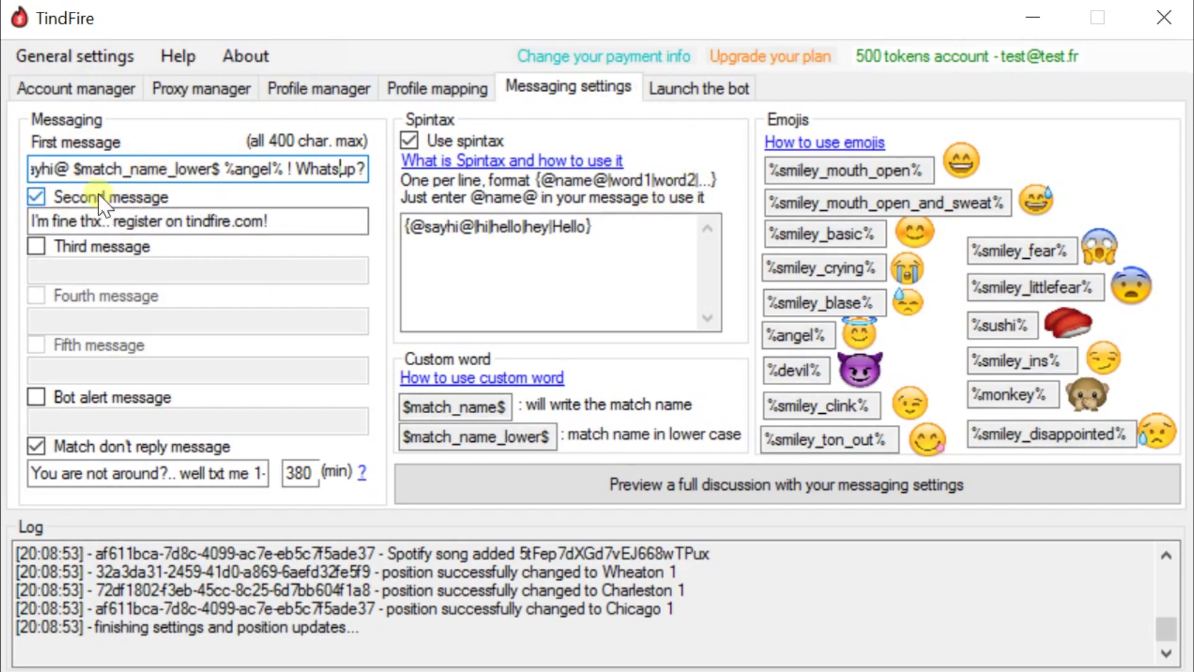
- Replace 'I'm fine thx' with 'not much actually' and 'register' with 'are you' in the second message
left_click(62, 222)
left_click_drag(36, 221, 76, 222)
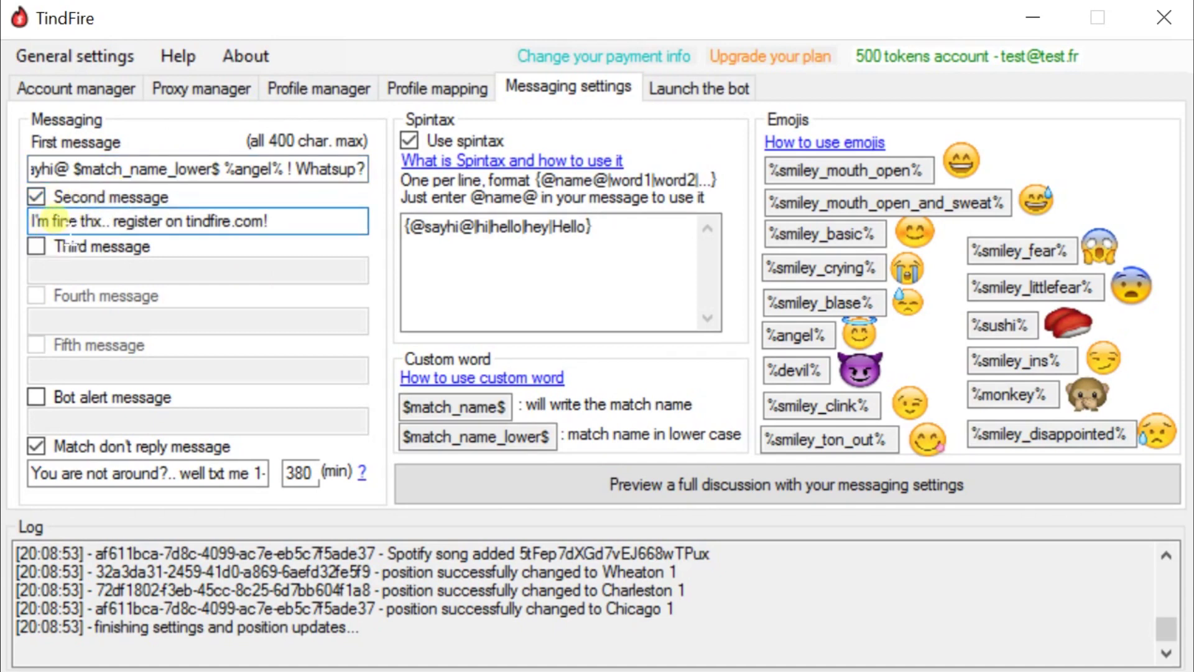
left_click_drag(96, 222, 32, 222)
key("BackSpace")
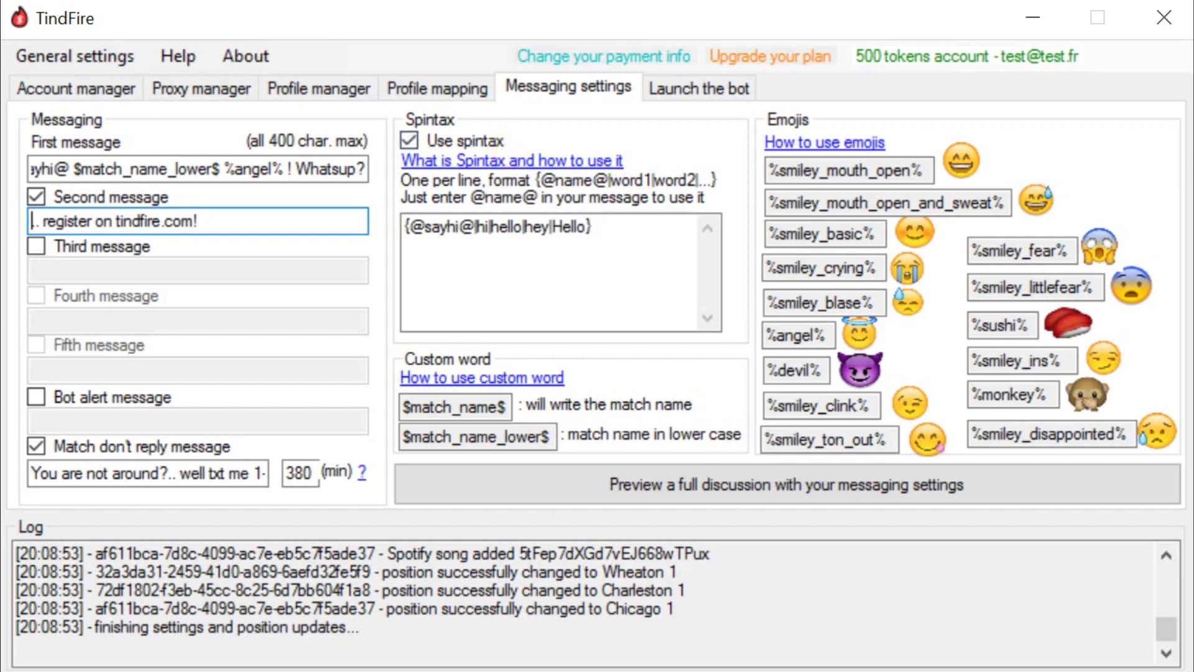
type("not much ")
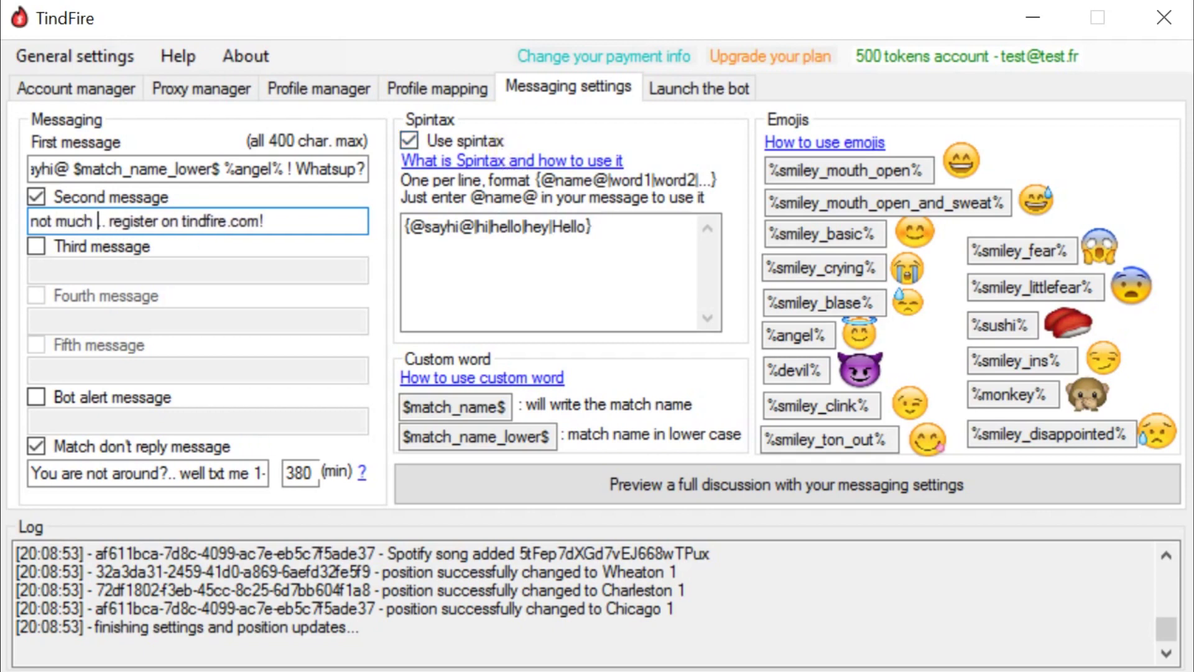
type("actually")
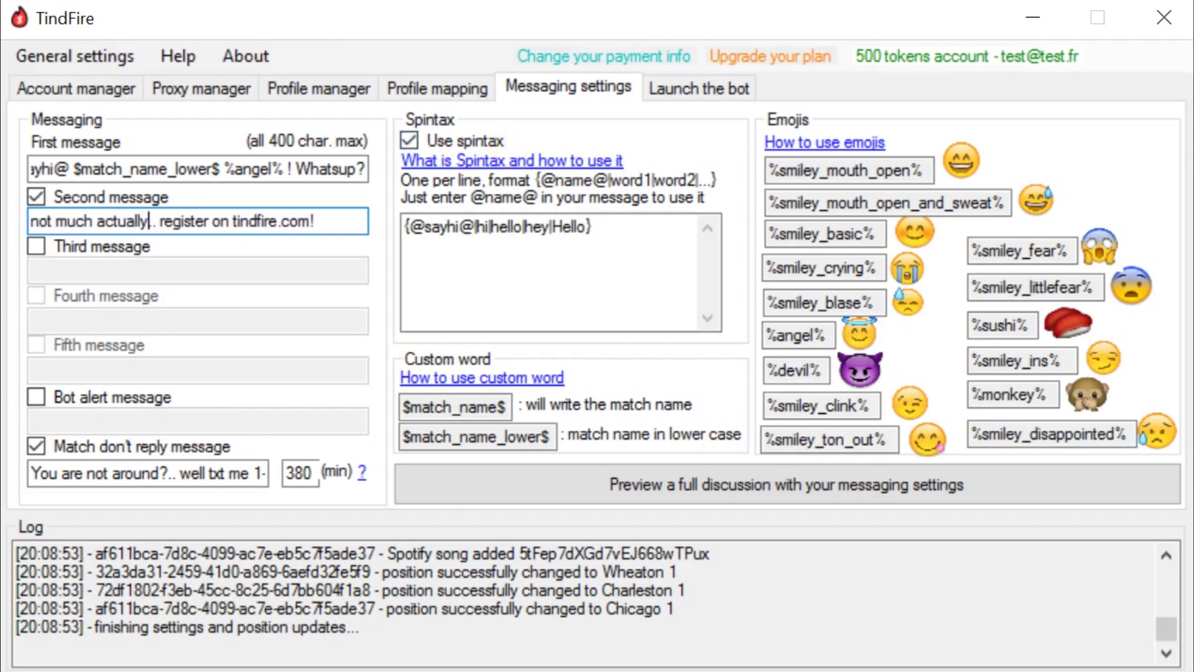
double_click(181, 221)
type("are you")
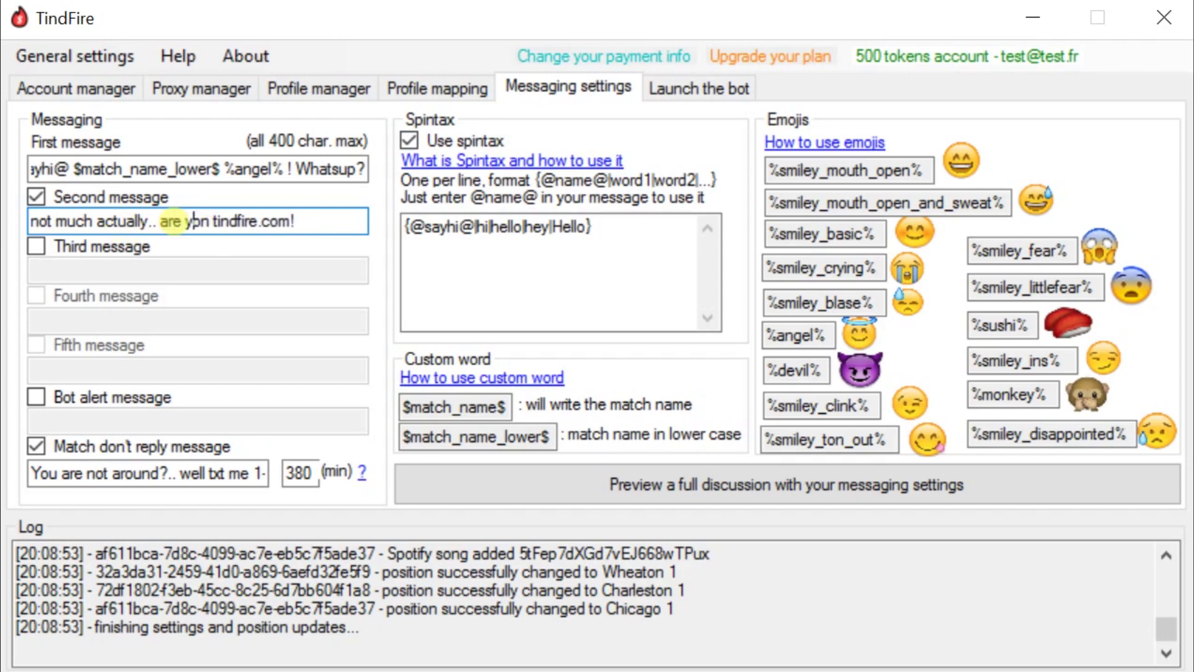
- Review the endings of both messages, highlighting tindfire.com in the second message
left_click(348, 221)
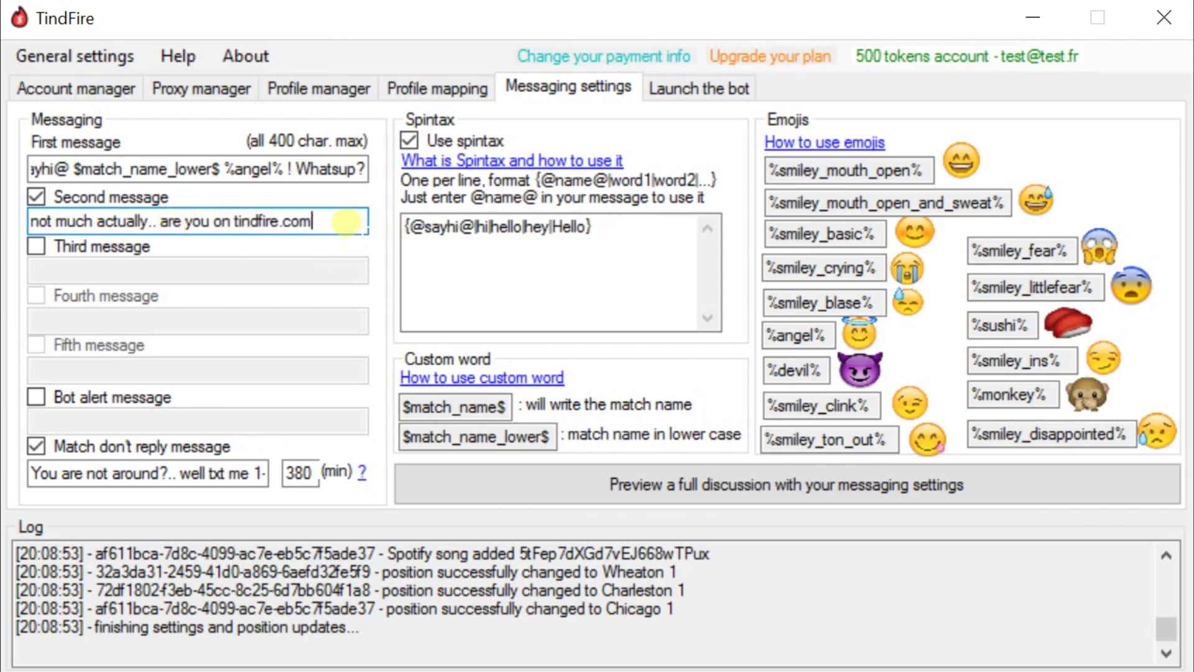
left_click_drag(212, 169, 447, 174)
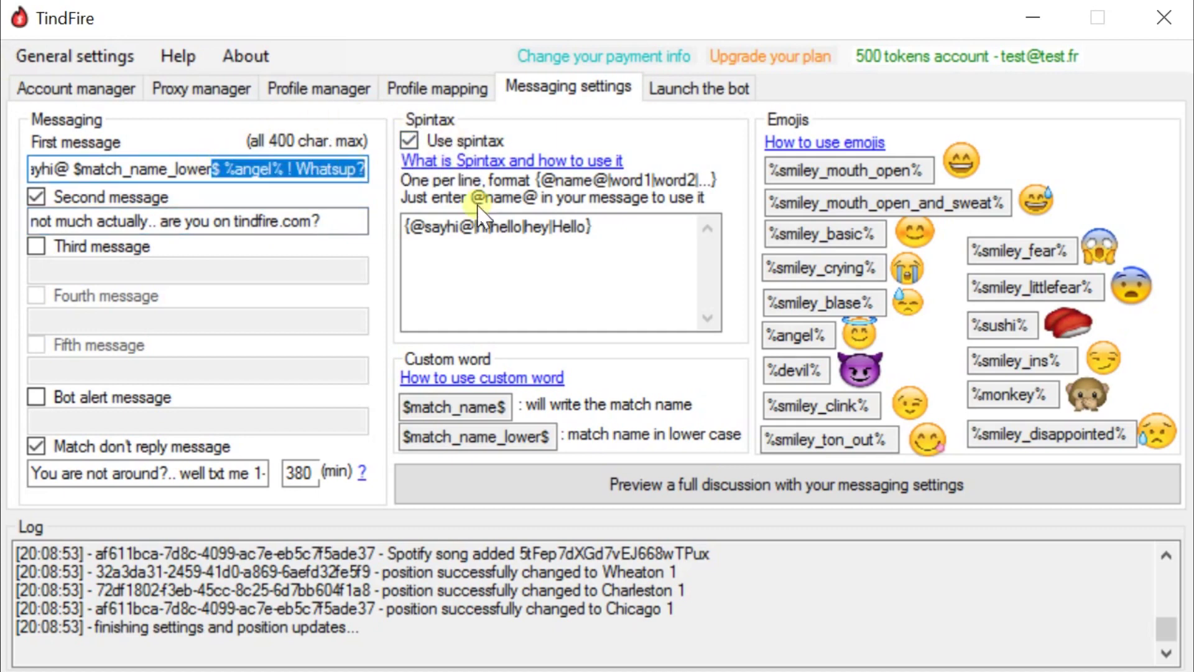
left_click_drag(174, 221, 388, 233)
left_click(349, 221)
left_click_drag(234, 220, 205, 222)
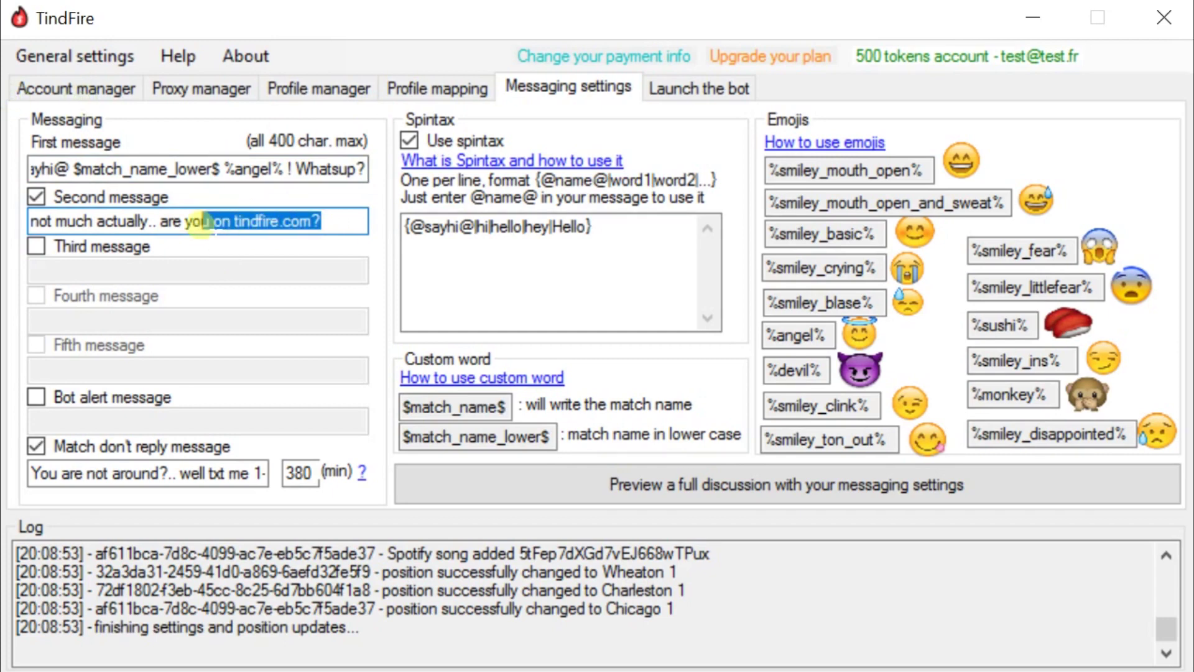
left_click(102, 244)
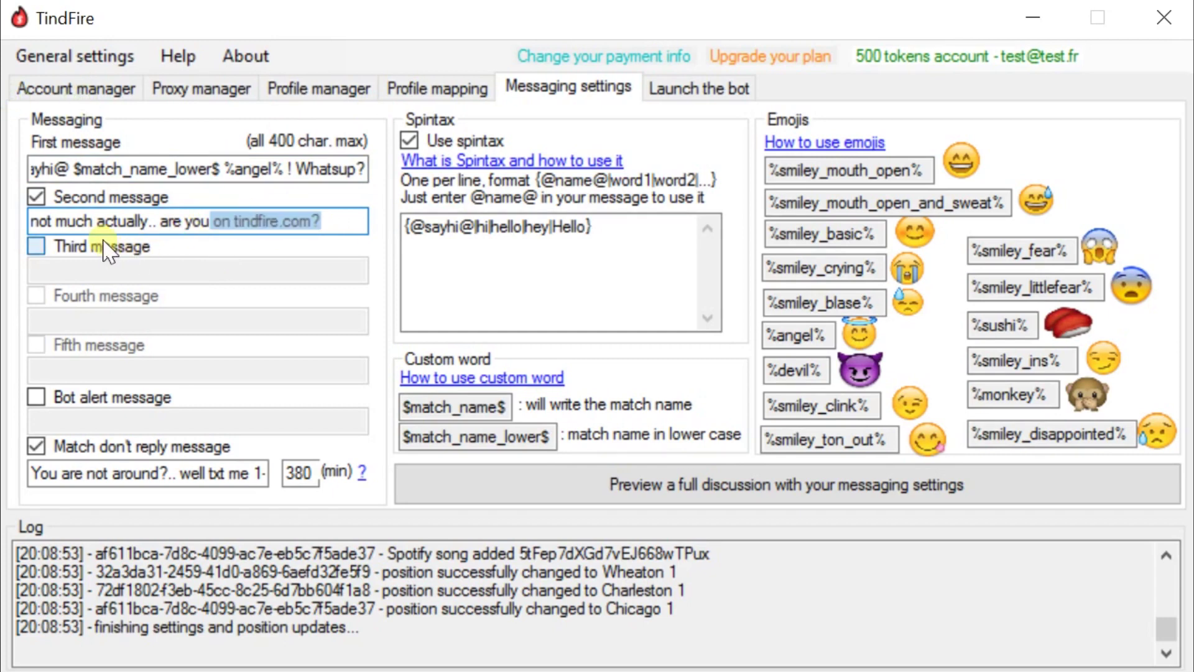
left_click(75, 296)
left_click(66, 345)
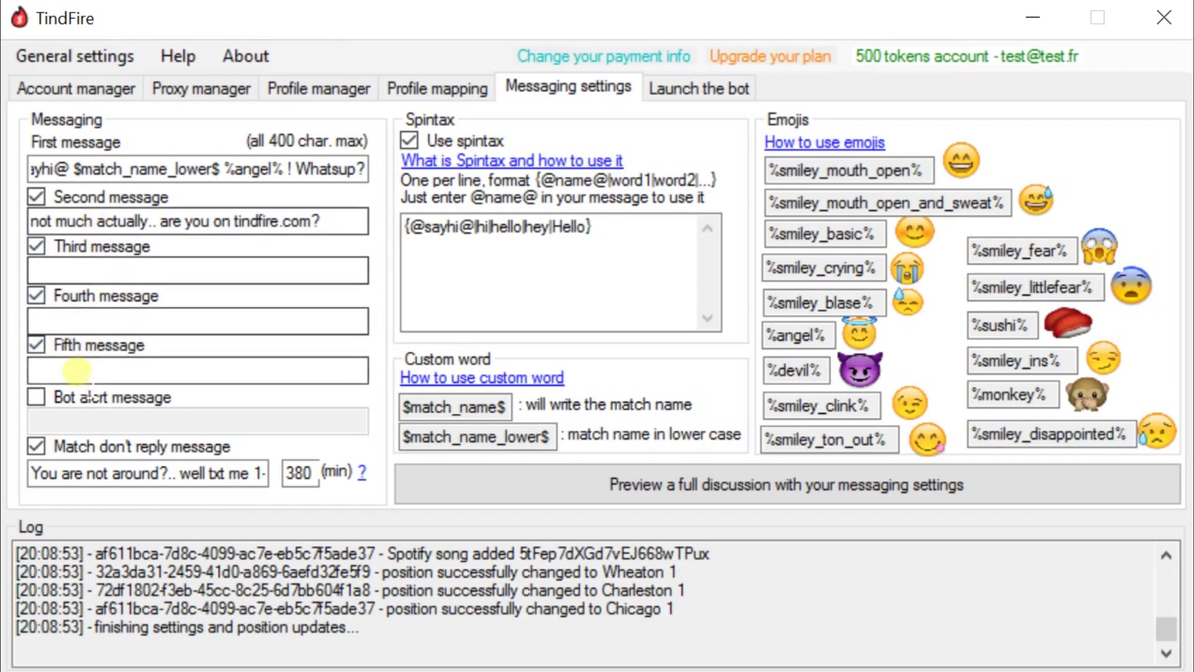
left_click(83, 343)
left_click(82, 295)
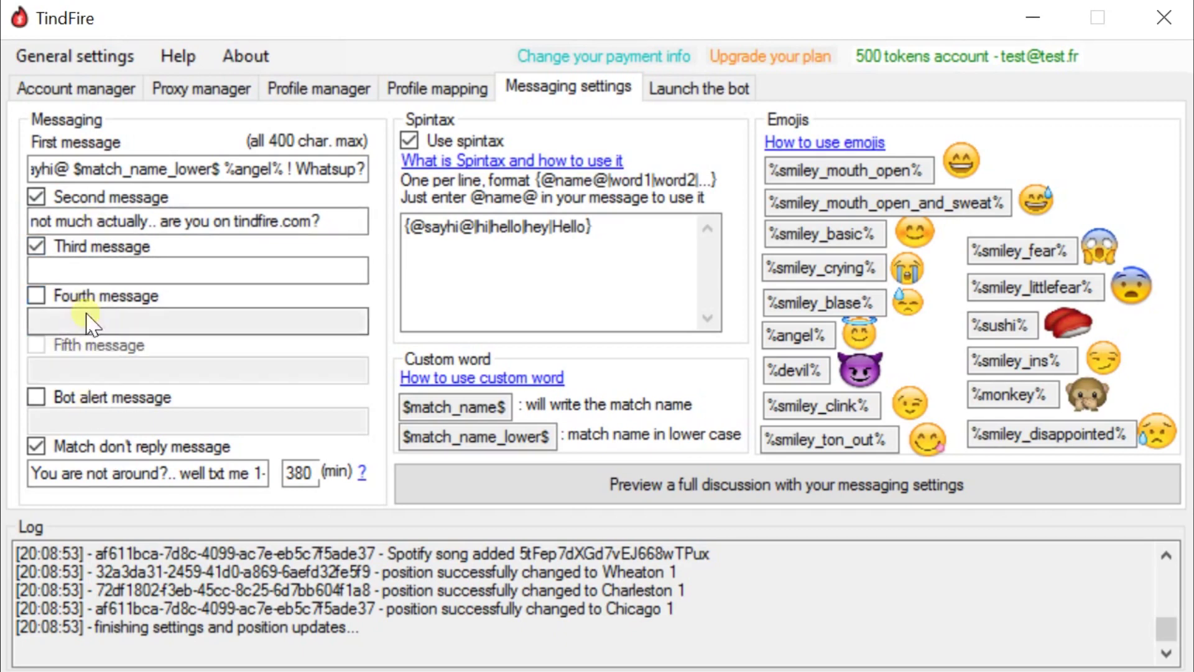
left_click(95, 245)
left_click(67, 199)
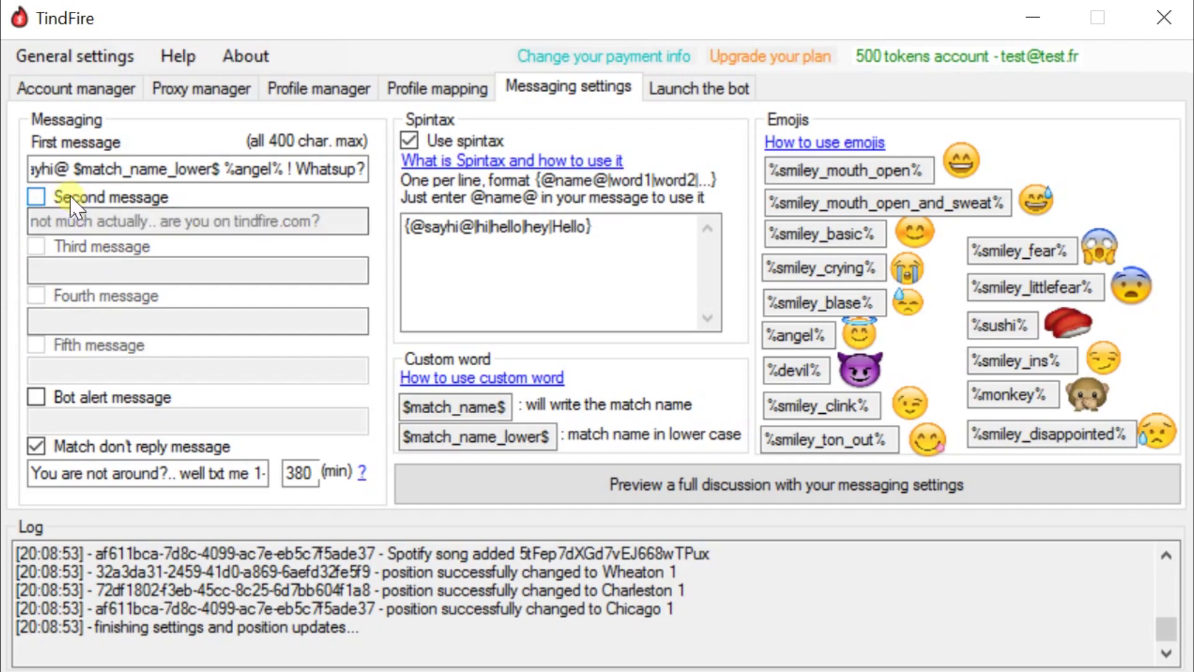
left_click_drag(48, 177, 366, 173)
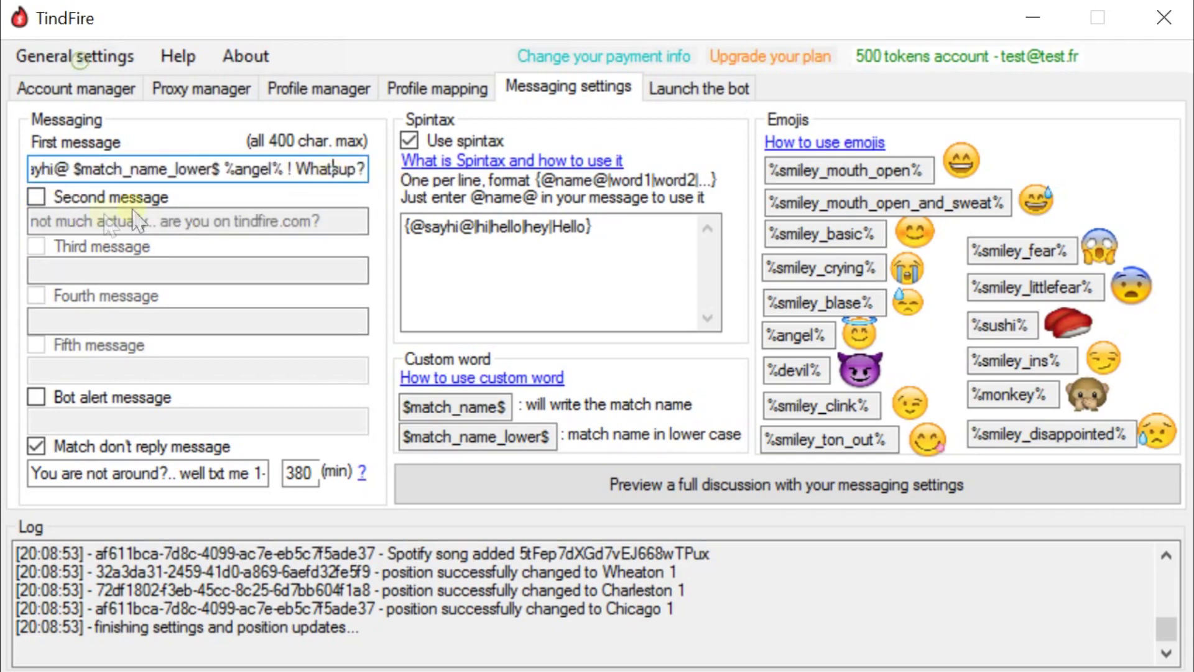
left_click(75, 198)
left_click(73, 247)
left_click(67, 294)
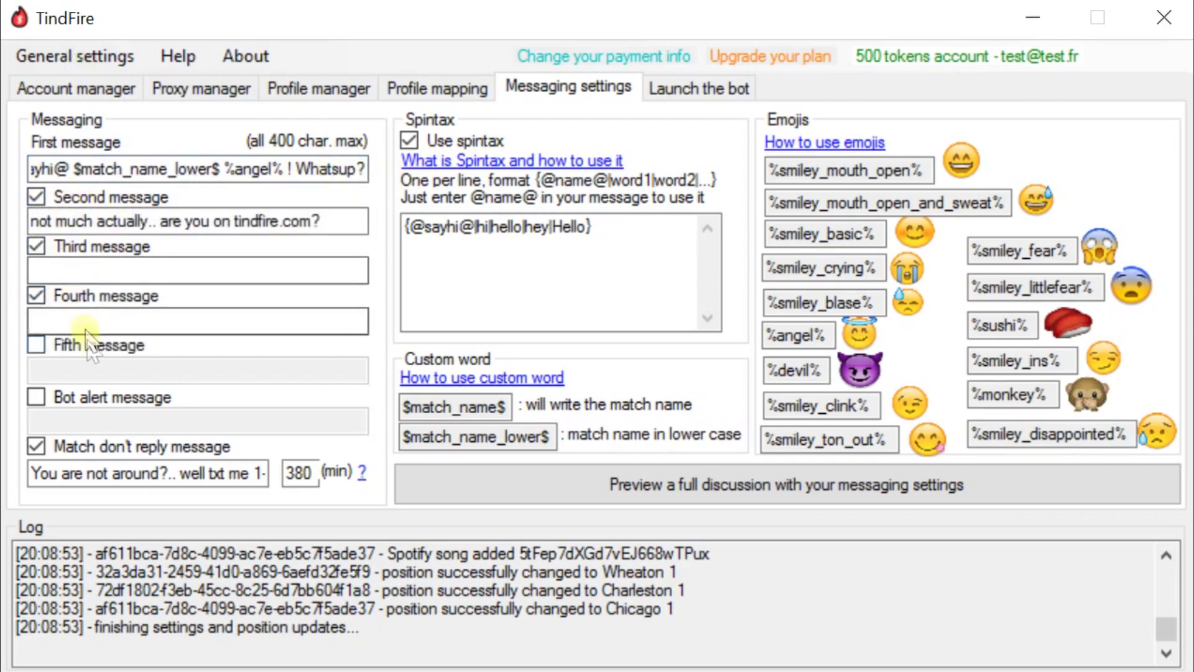
left_click(98, 346)
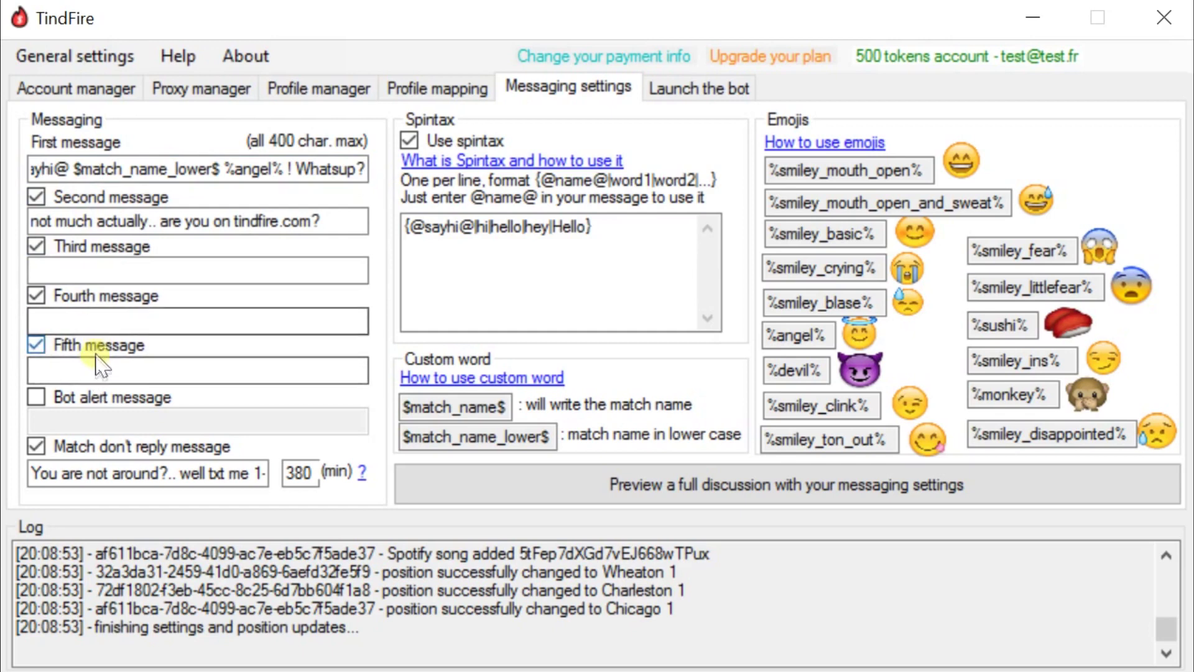
left_click(93, 347)
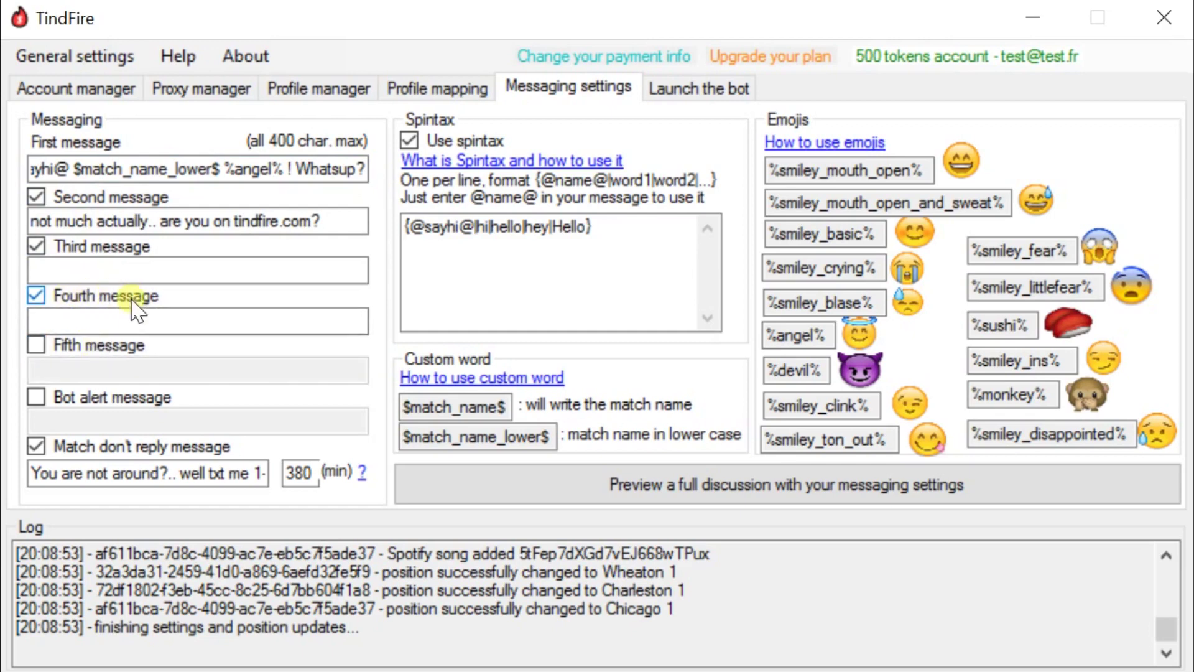
left_click(111, 361)
left_click(95, 344)
left_click(93, 297)
left_click(92, 248)
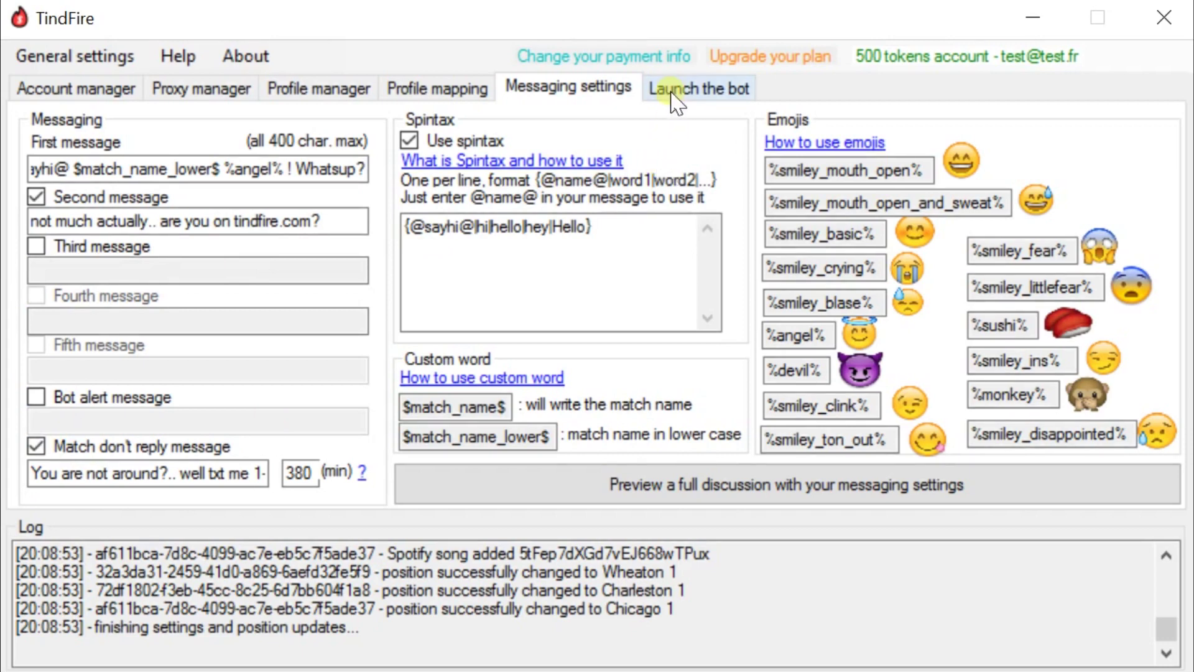
left_click_drag(244, 169, 418, 161)
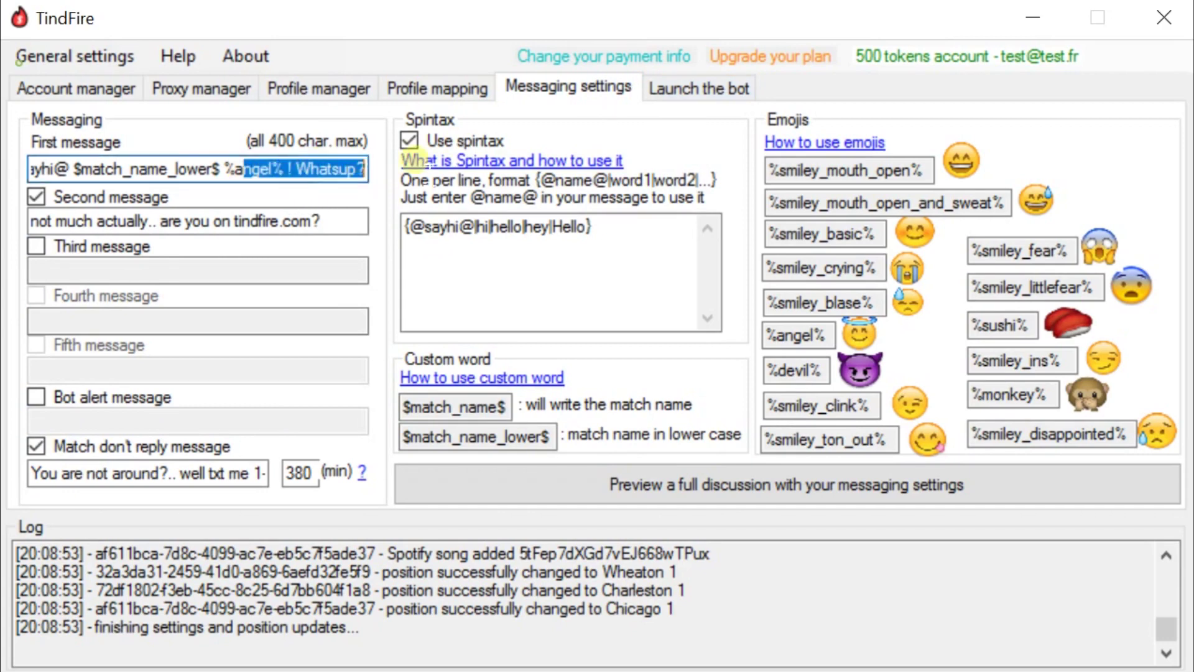
left_click_drag(269, 168, 26, 169)
left_click_drag(110, 170, 349, 169)
left_click(311, 169)
left_click_drag(216, 169, 346, 181)
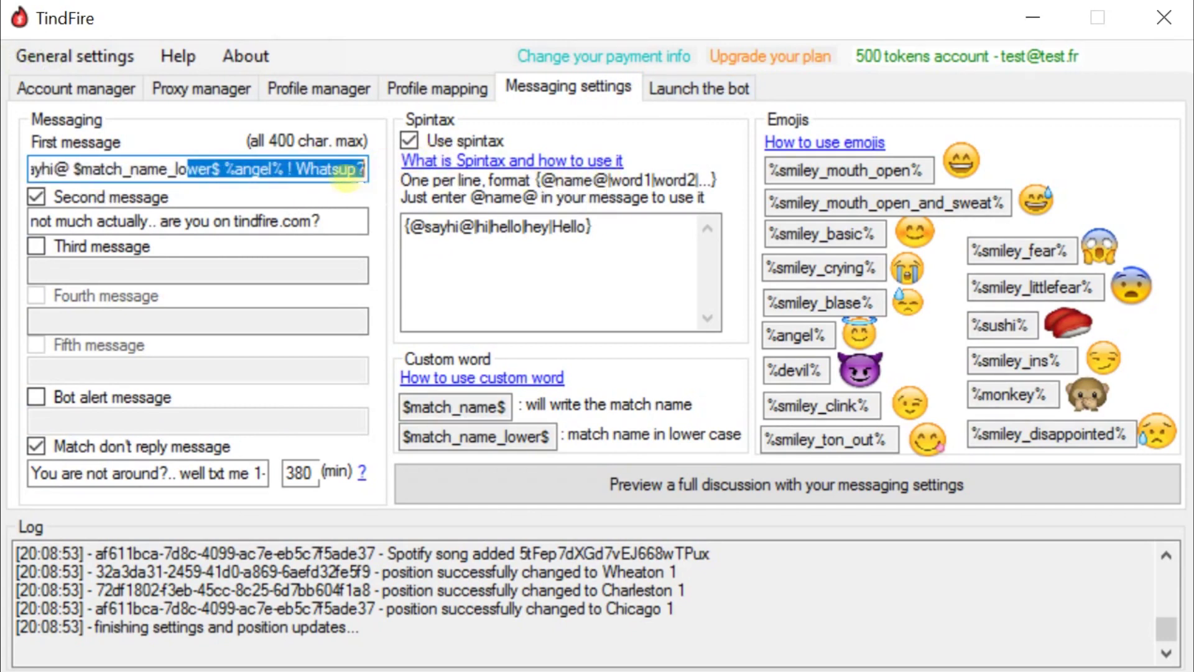
left_click(301, 169)
left_click_drag(251, 168, 351, 169)
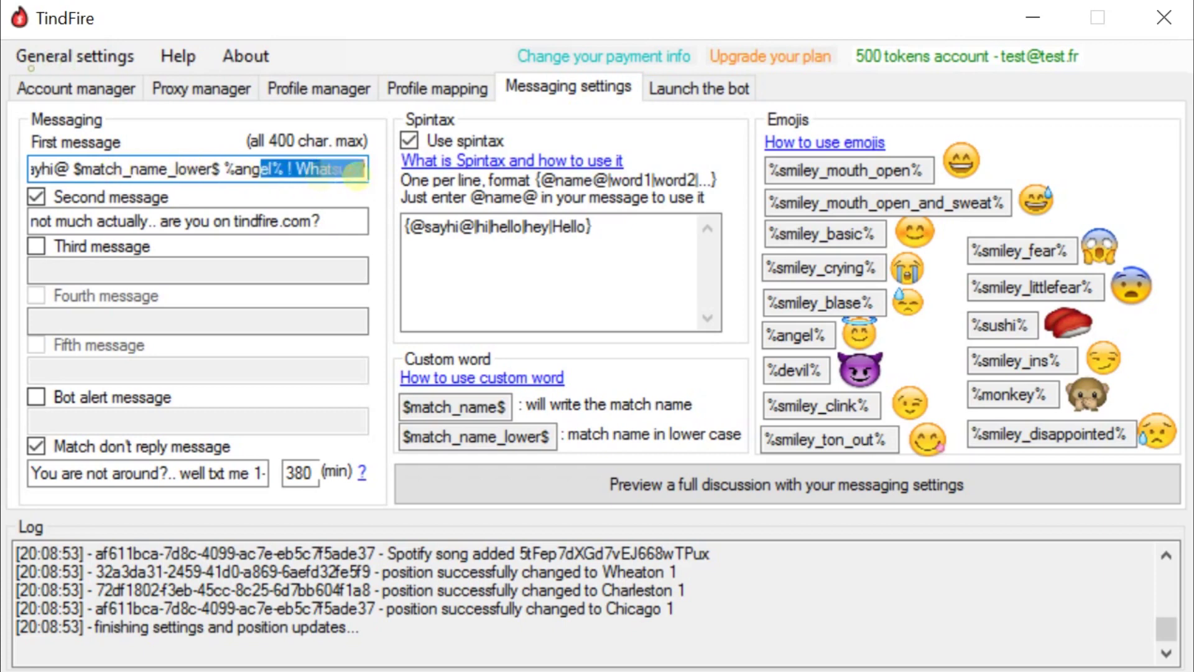
left_click_drag(68, 221, 244, 222)
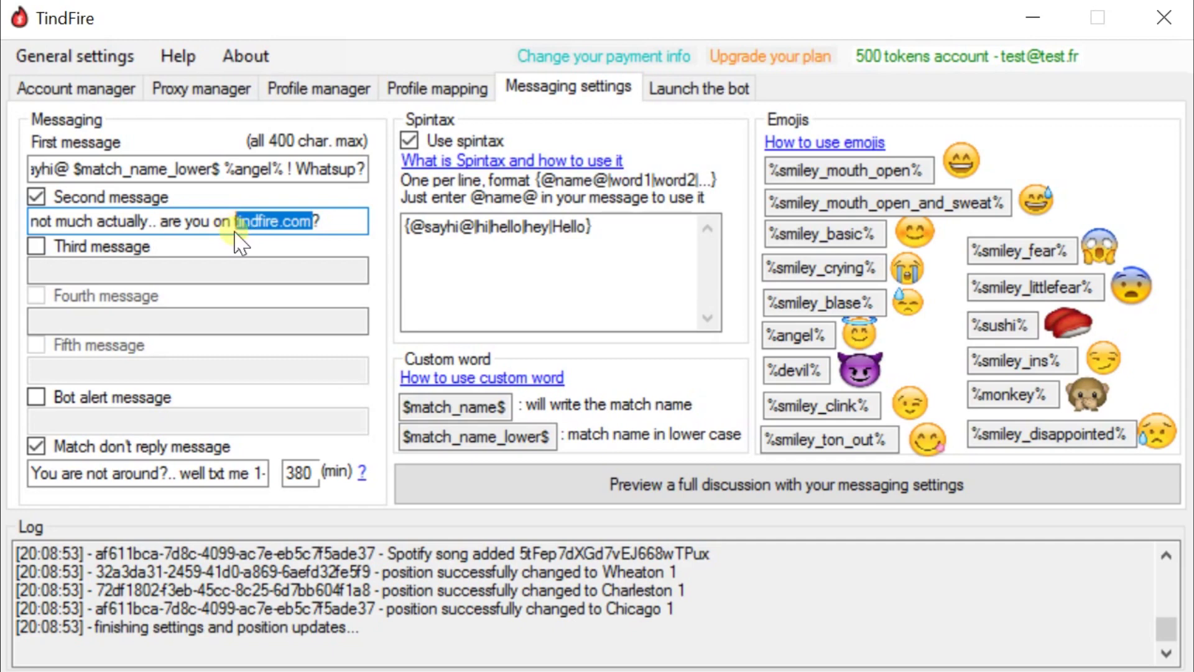
left_click(252, 222)
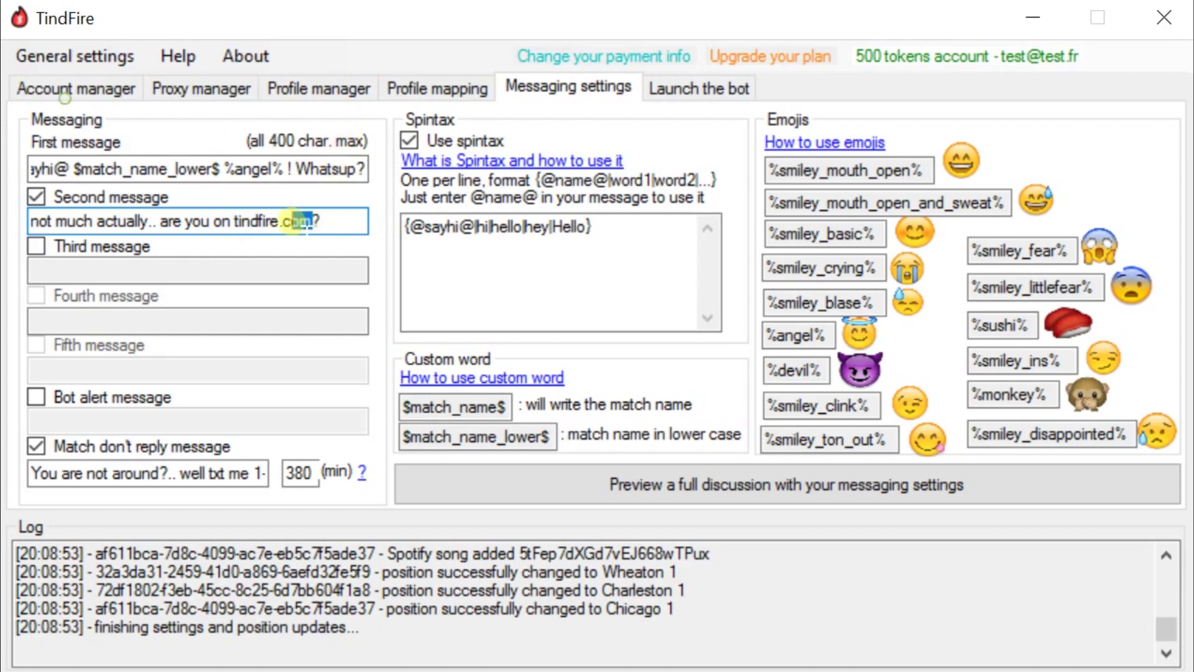
left_click_drag(302, 221, 243, 224)
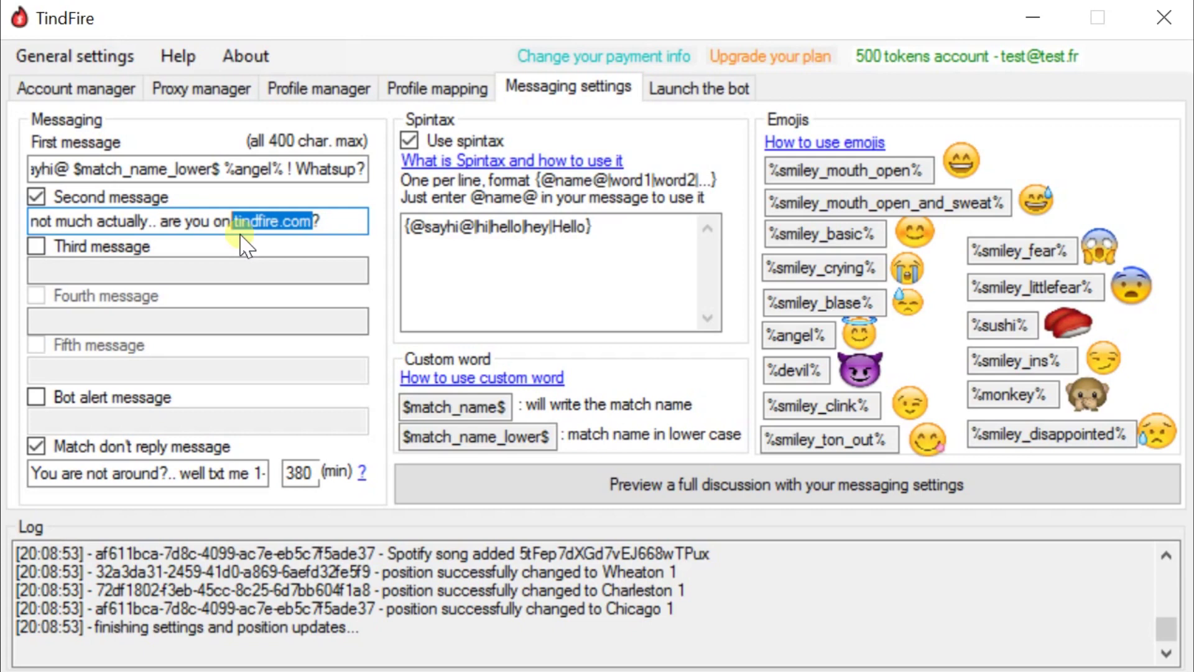
left_click(324, 223)
left_click_drag(339, 223, 34, 223)
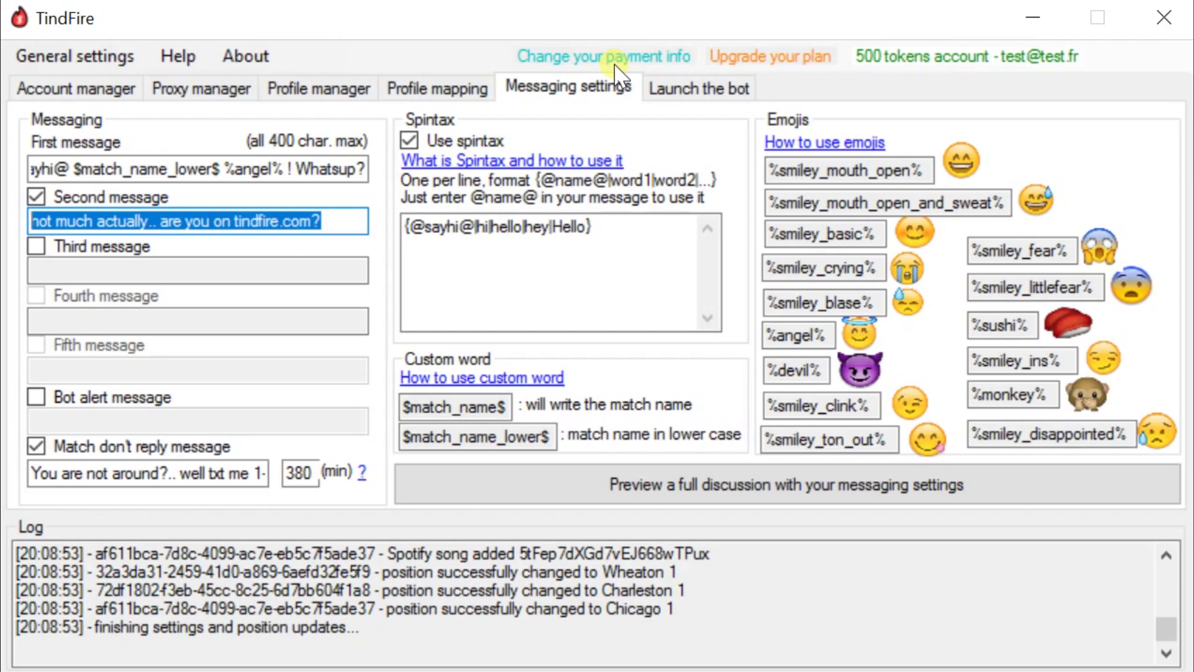
- Browse the Profile manager, map, Messaging settings, account and proxy views
left_click(283, 90)
left_click(411, 89)
left_click(567, 87)
left_click(278, 171)
left_click(270, 221)
left_click(82, 90)
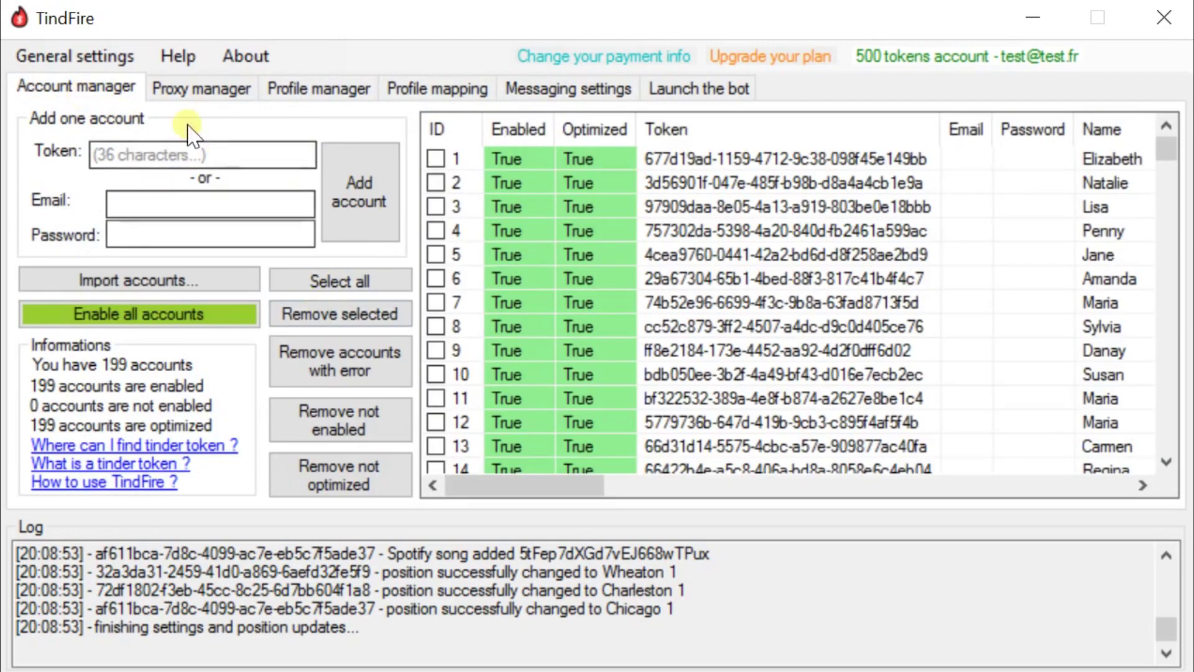
left_click(181, 92)
left_click(544, 89)
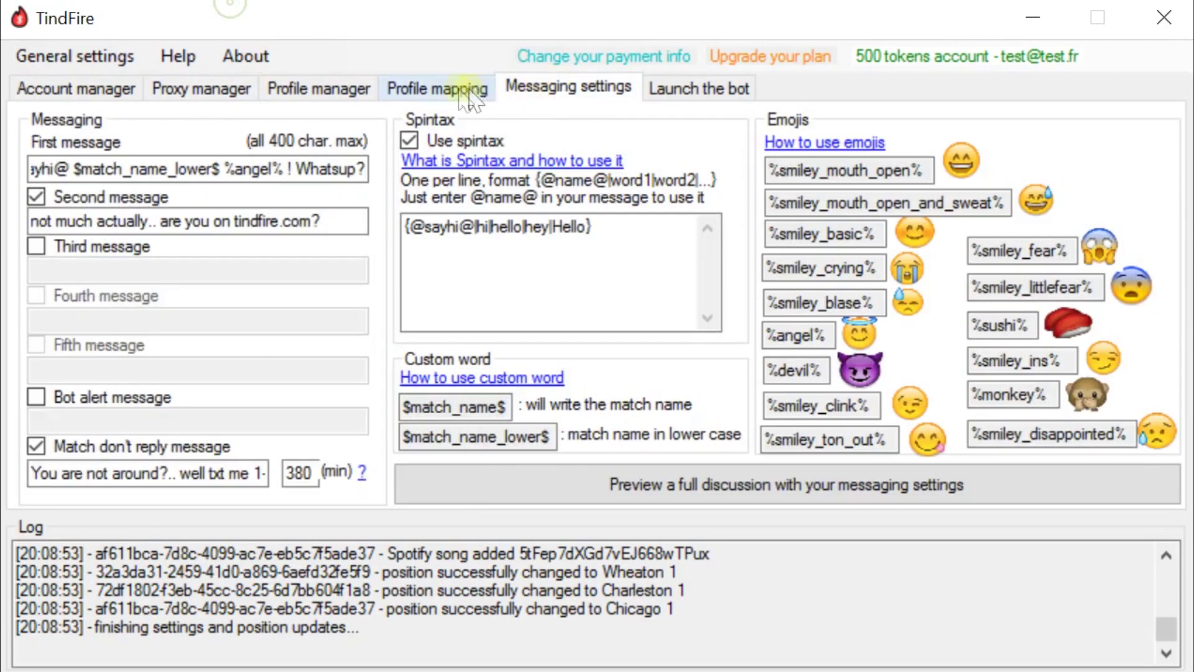
left_click(466, 95)
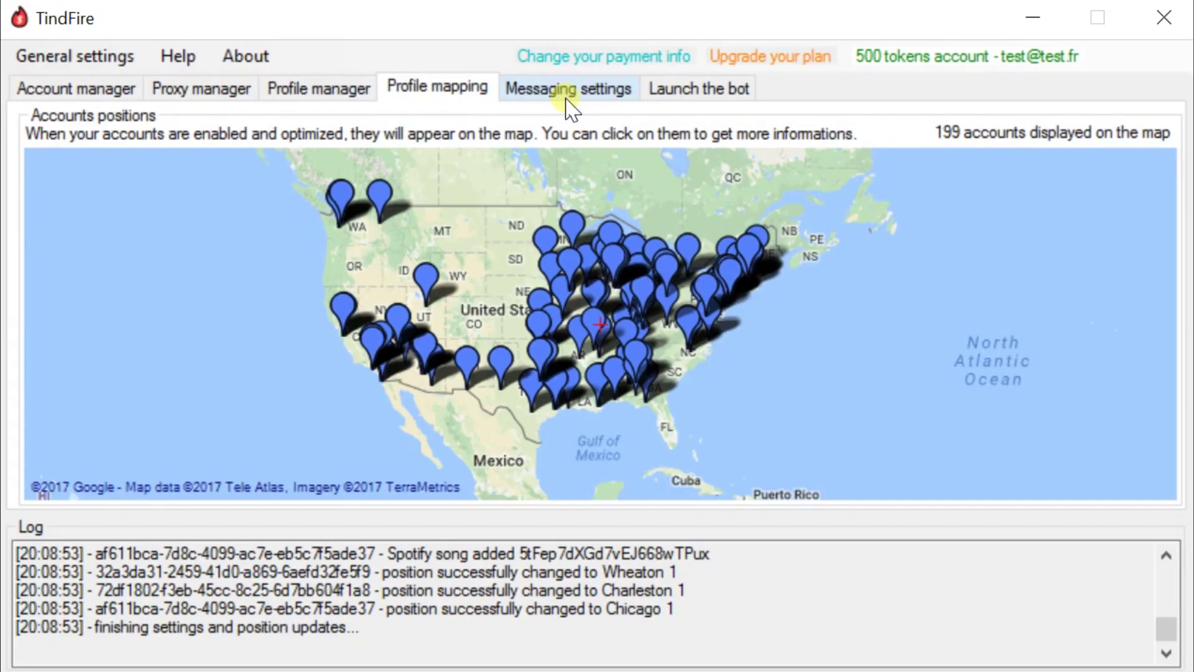
- Ping all 111 proxies against the Tinder server, dismiss the results, and return to Account manager
left_click(202, 90)
scroll(573, 262, "down", 20)
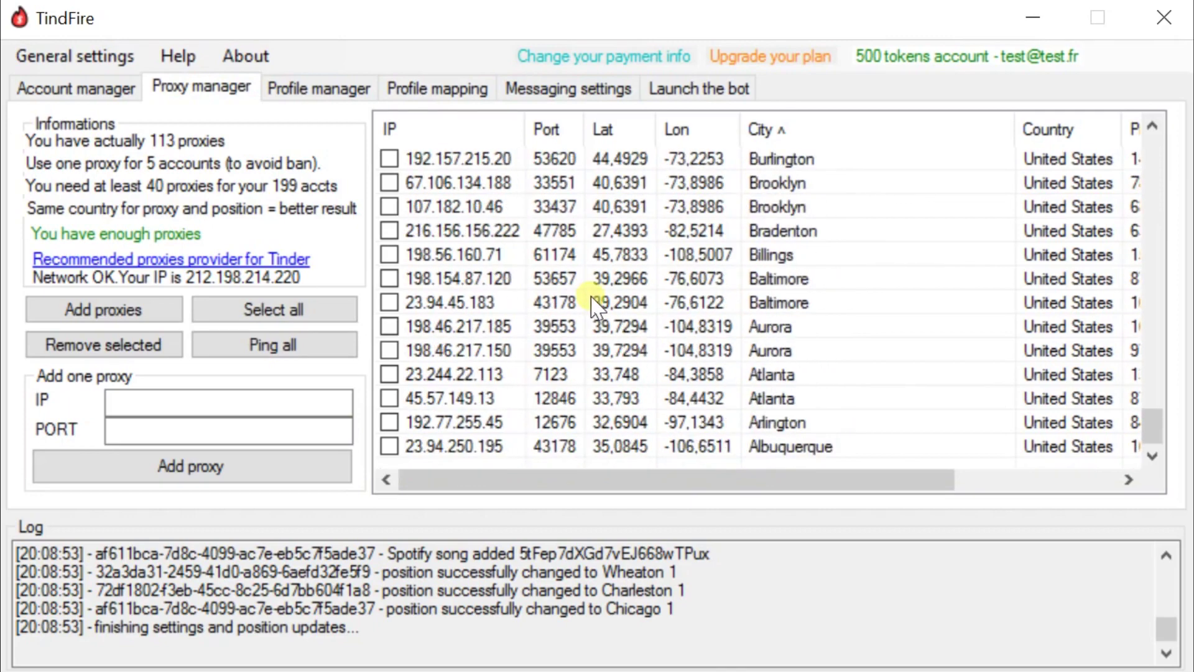
scroll(594, 305, "up", 20)
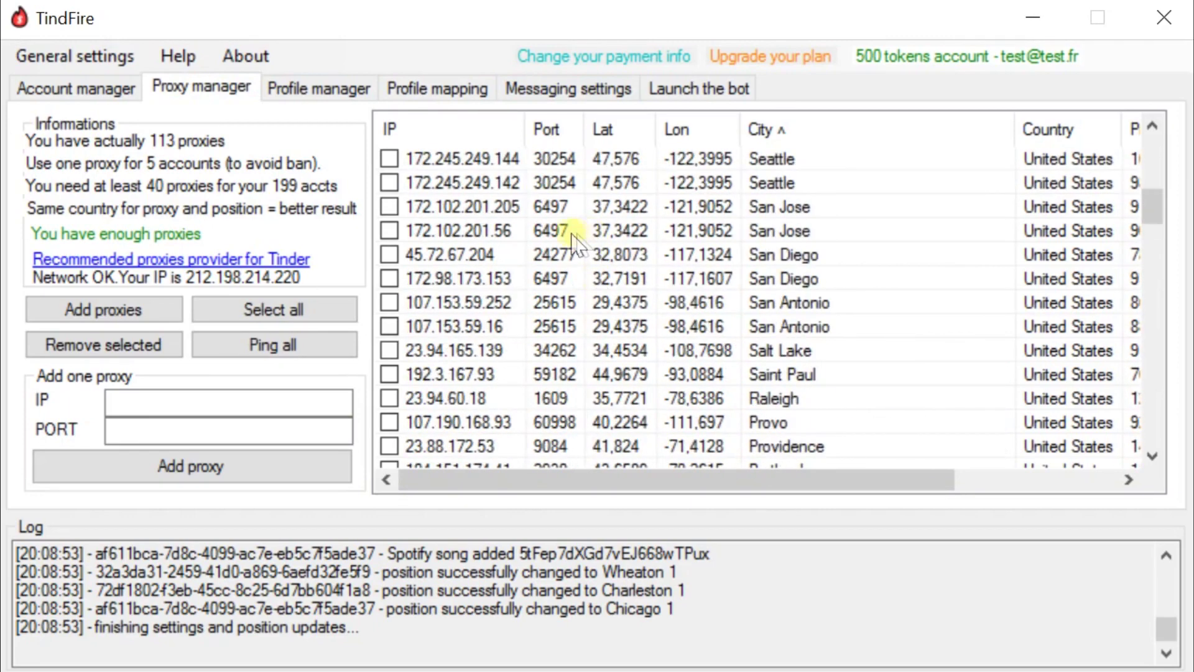
left_click(268, 354)
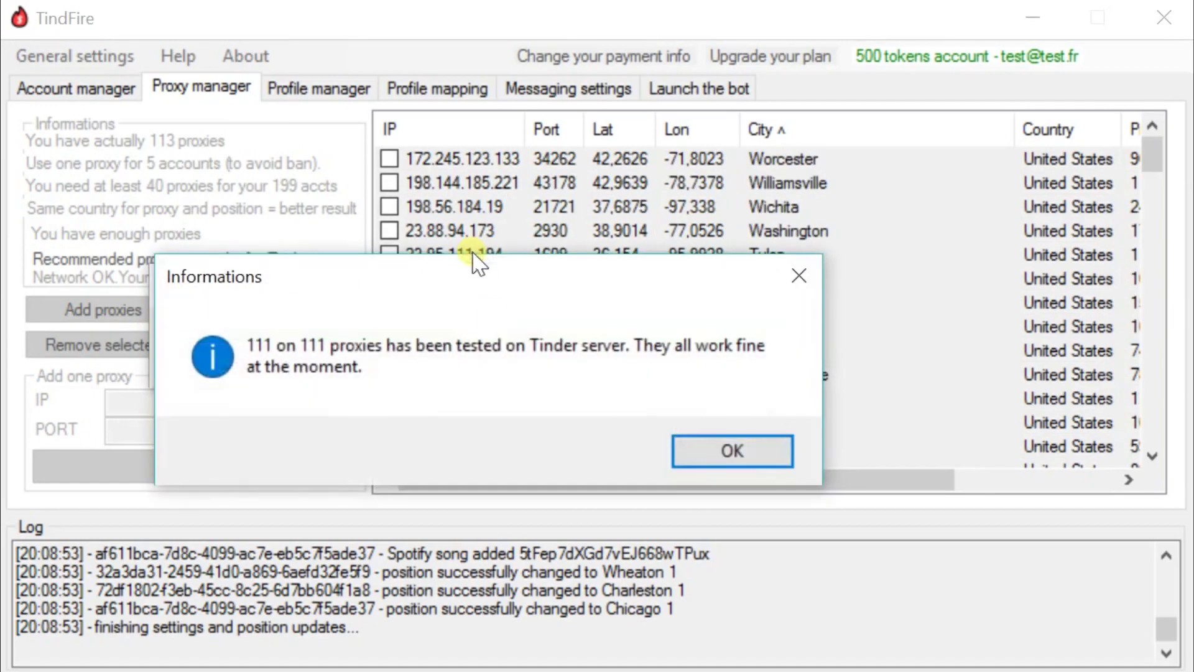
left_click(707, 451)
left_click(85, 93)
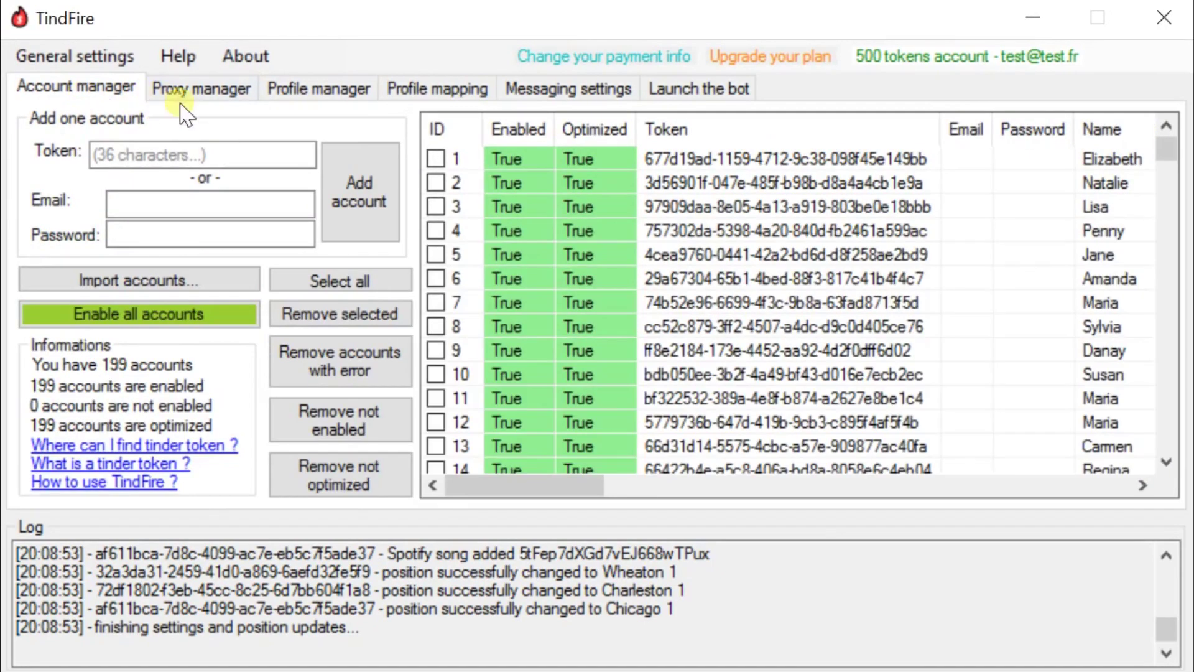
- Review the Proxy manager, Profile mapping, account map and Messaging settings tabs
left_click(234, 93)
left_click(295, 90)
left_click(454, 92)
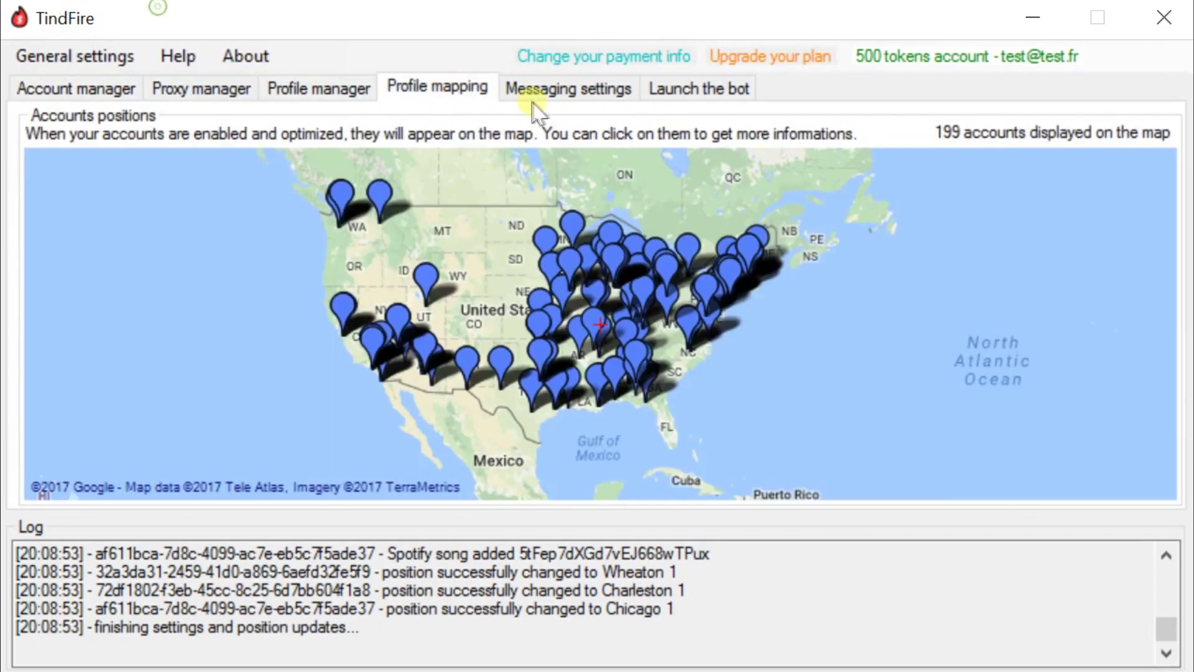
left_click(535, 90)
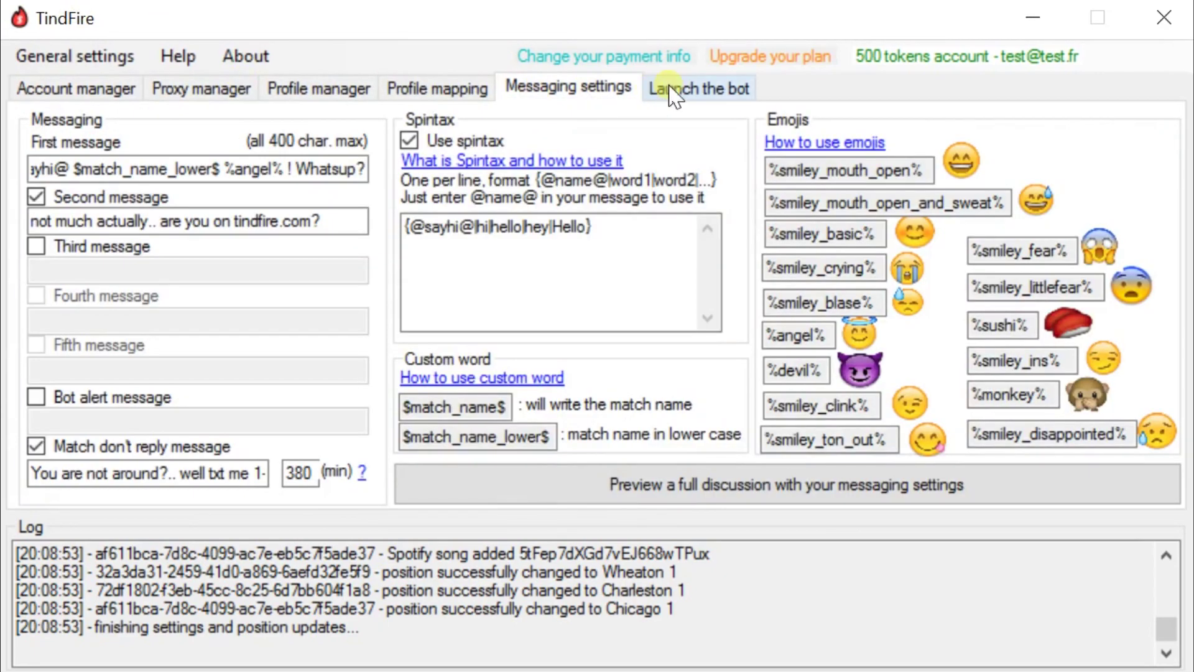
- Start the bot on all 199 optimized accounts from the Launch the bot tab
left_click(733, 97)
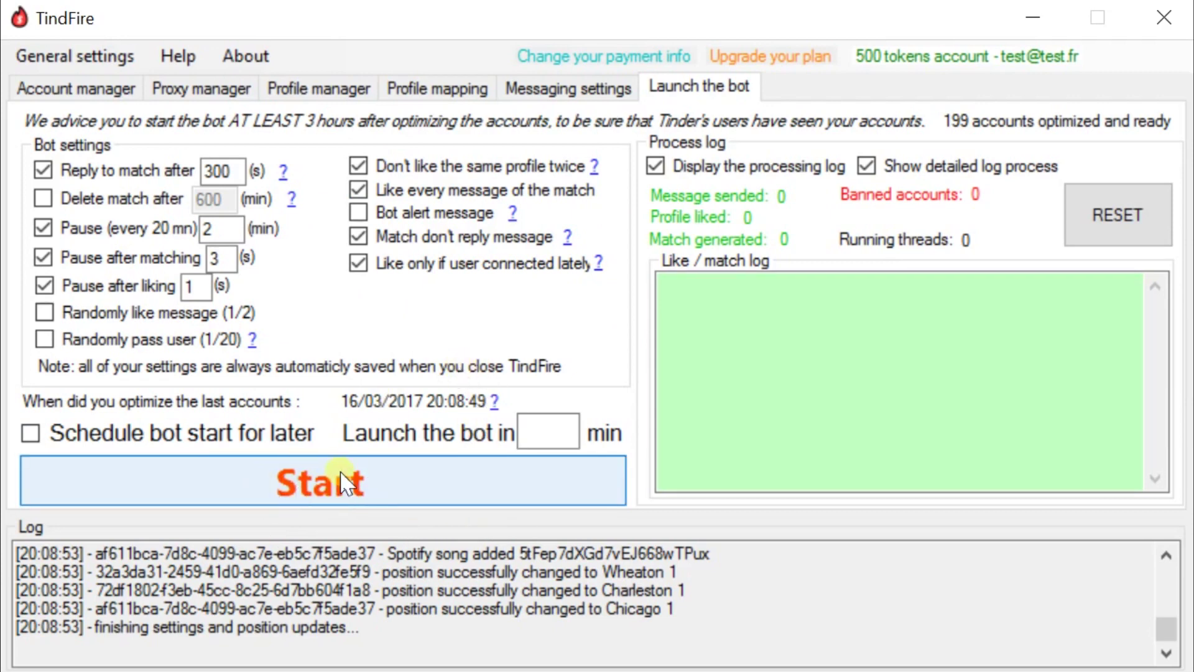
left_click(319, 489)
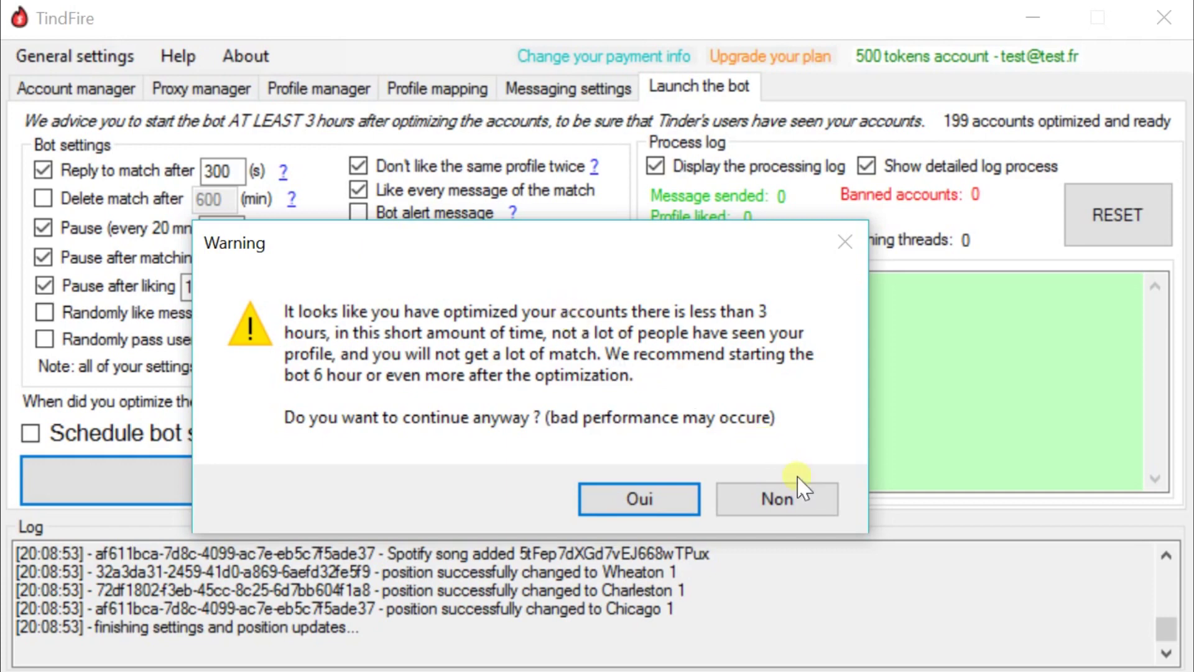
- Decline the early-start warning and return to the map of 199 account pins
left_click(778, 502)
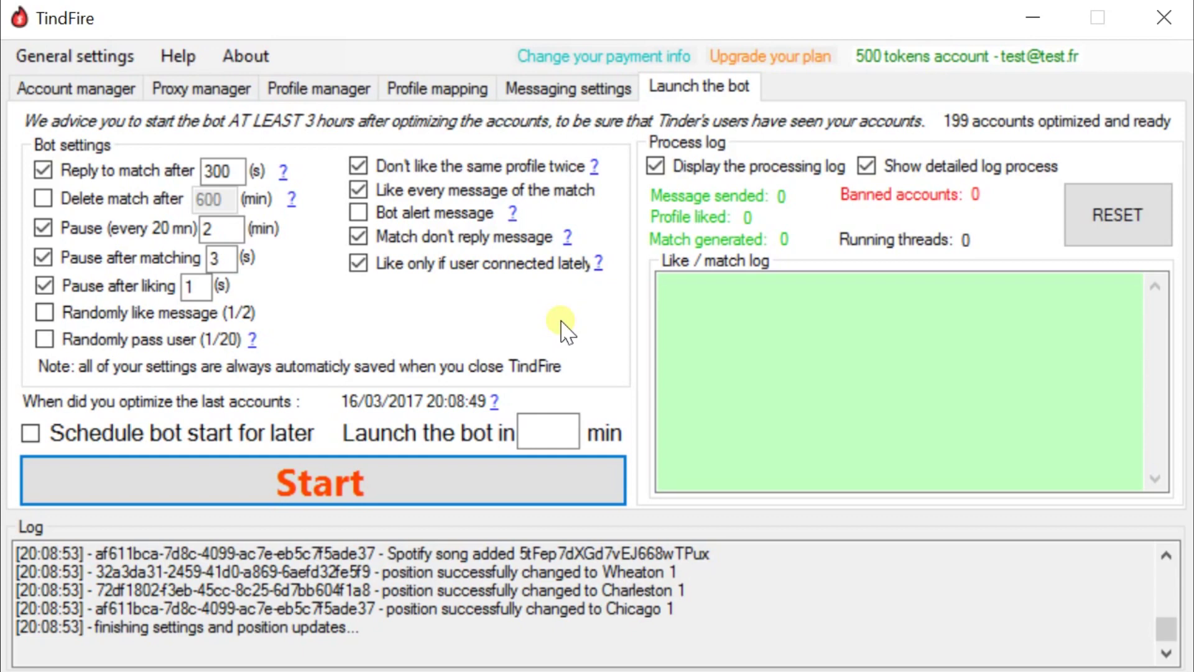
left_click(435, 88)
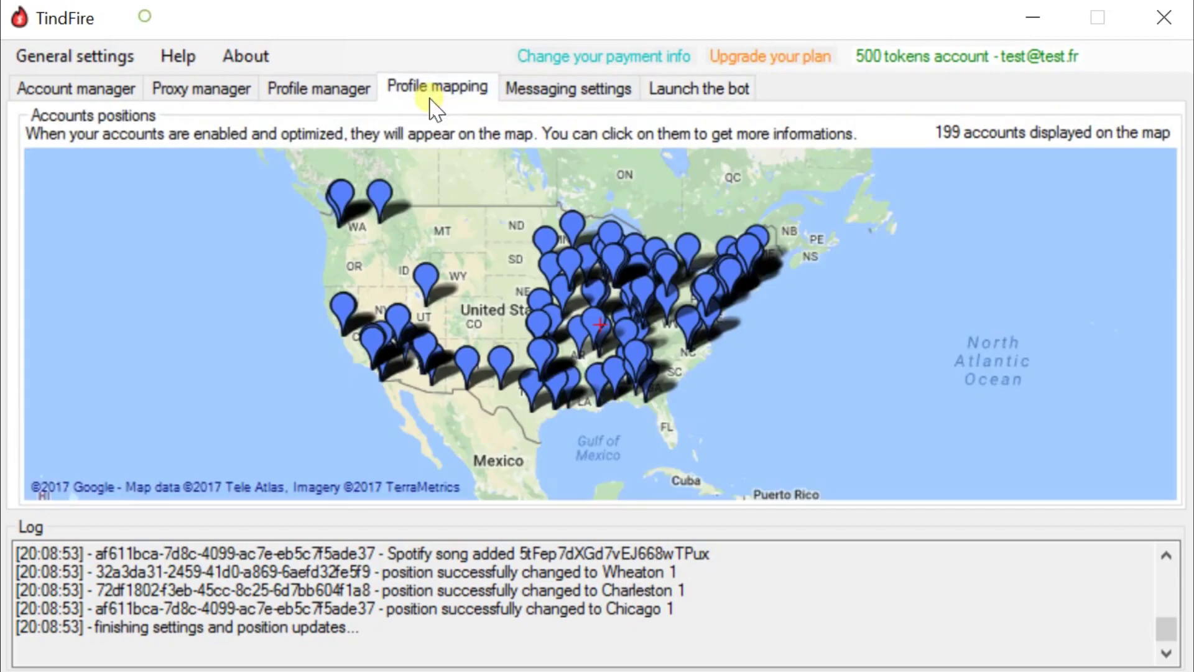
- Zoom into the accounts map and pan from the central US toward California
scroll(406, 204, "up", 1)
left_click_drag(715, 453, 417, 307)
scroll(415, 316, "up", 1)
left_click_drag(515, 355, 798, 251)
left_click_drag(304, 228, 842, 237)
- Zoom in past Modesto to San Jose and show an account pin's details there
mouse_move(321, 255)
scroll(372, 275, "up", 5)
left_click_drag(570, 257, 1053, 545)
scroll(600, 326, "down", 2)
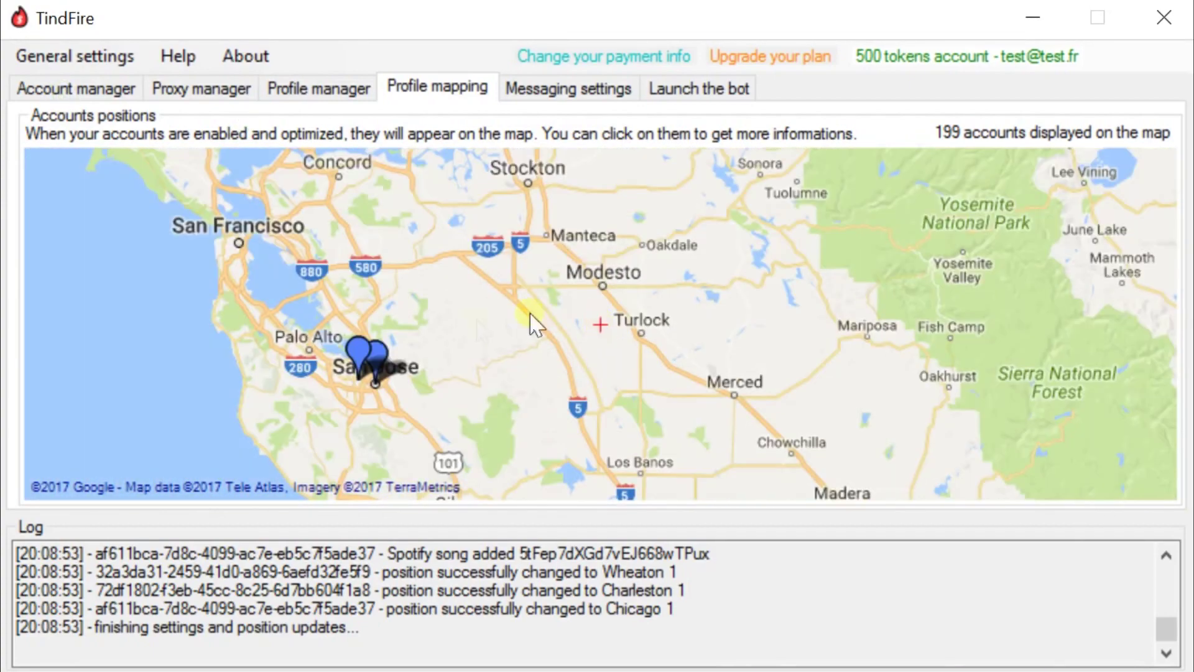
scroll(601, 329, "up", 2)
left_click_drag(476, 400, 519, 408)
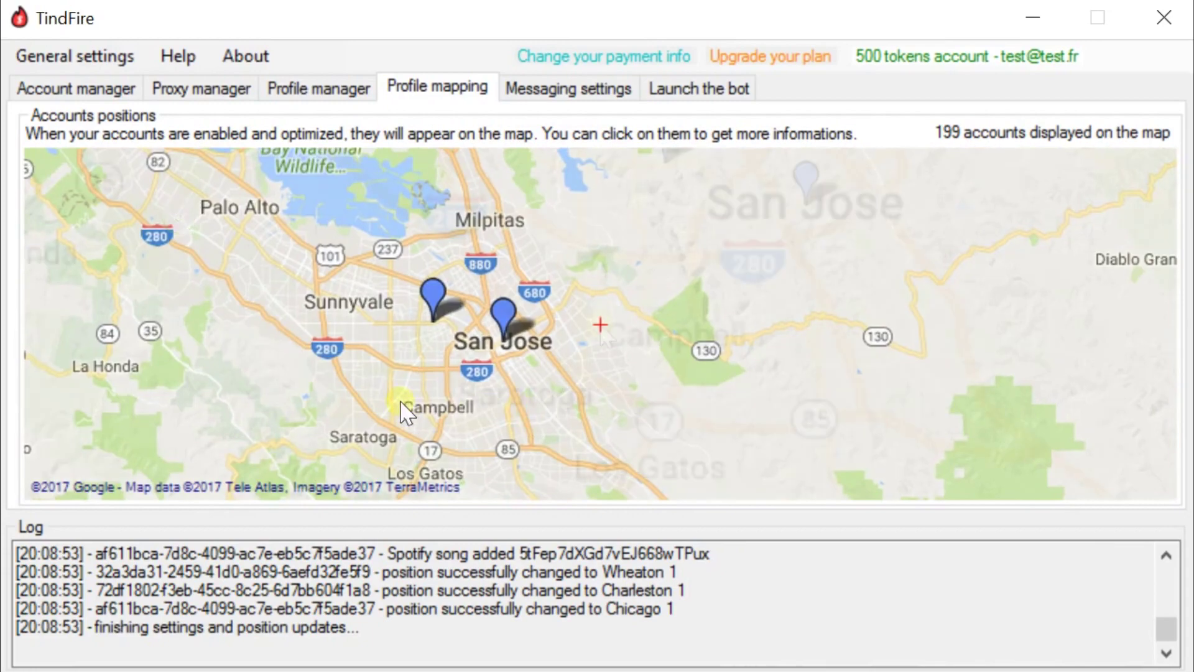
scroll(401, 405, "up", 1)
left_click_drag(723, 288, 496, 382)
left_click_drag(577, 367, 466, 491)
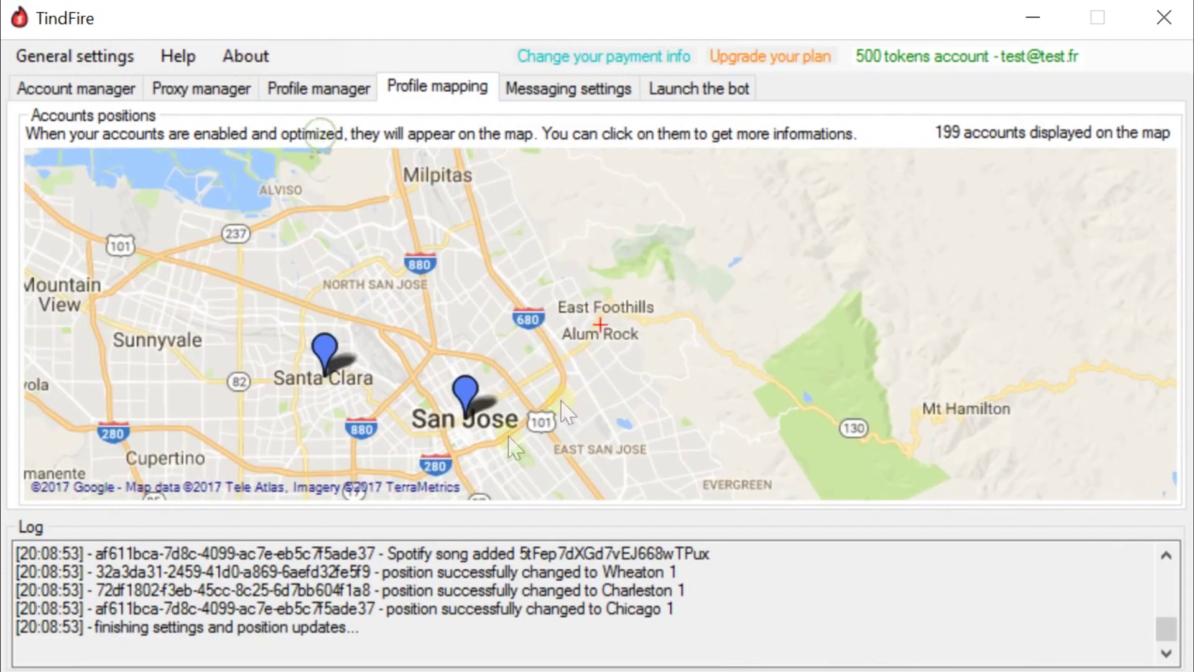
left_click(479, 409)
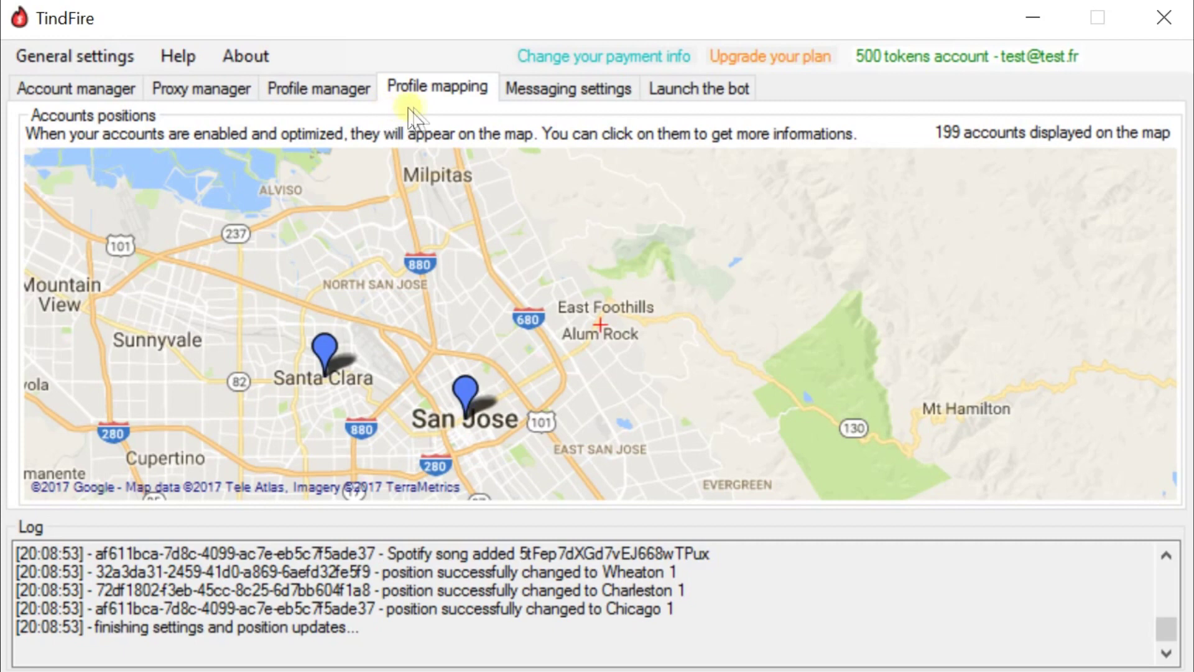
- Tick 'Schedule bot start for later' on the Launch the bot tab
left_click(527, 92)
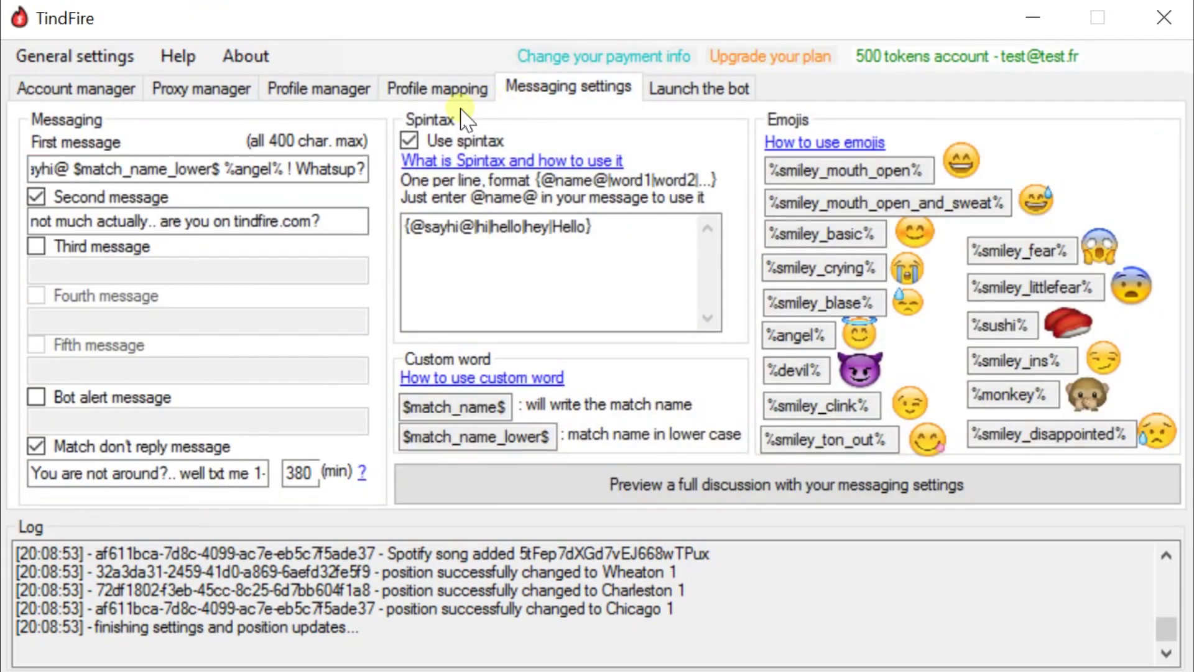
left_click(690, 90)
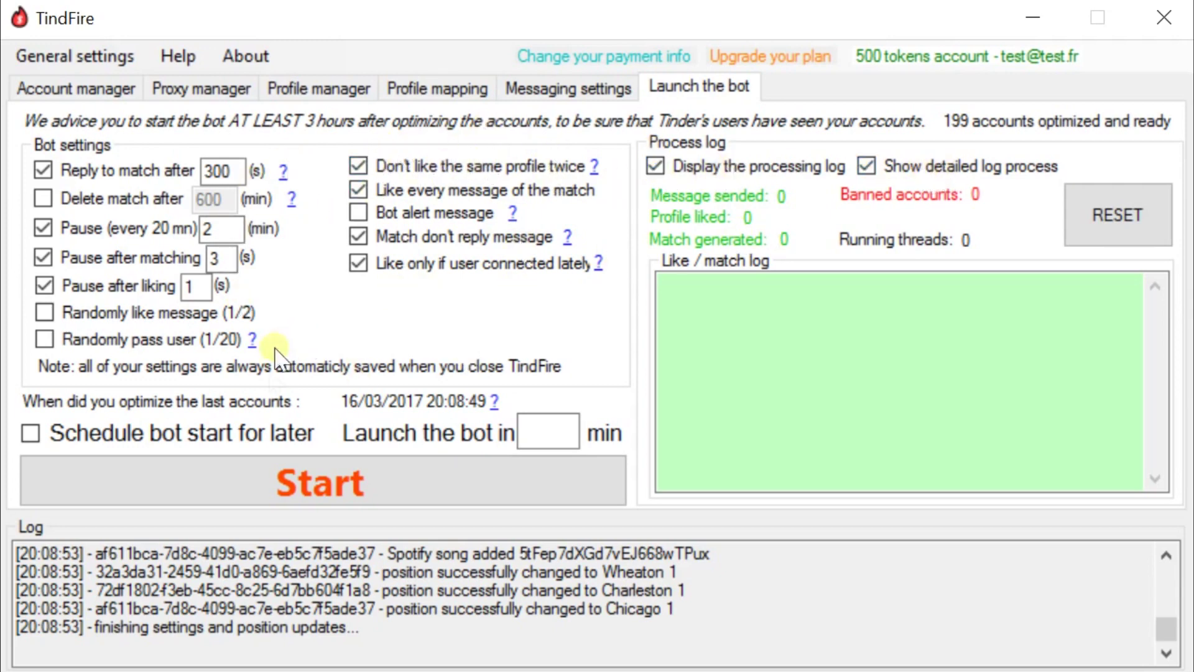
left_click(264, 436)
left_click(549, 432)
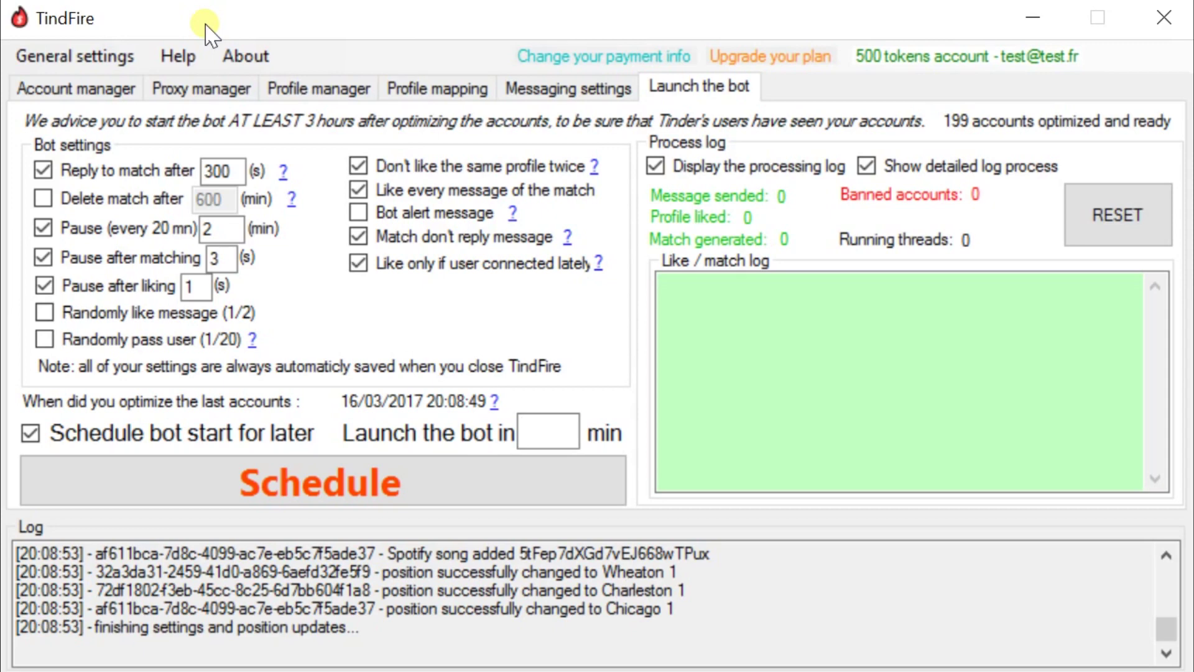
- Set a 360-minute launch delay, turn off 'Match don't reply message', and schedule the start
left_click(528, 434)
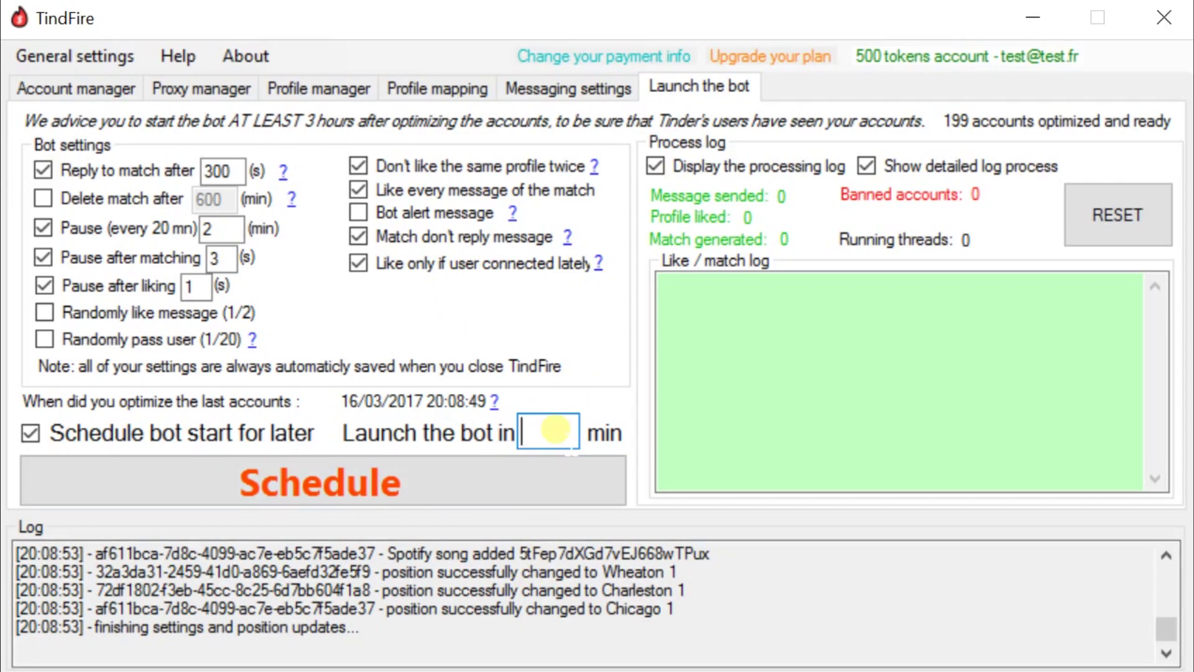
type("360")
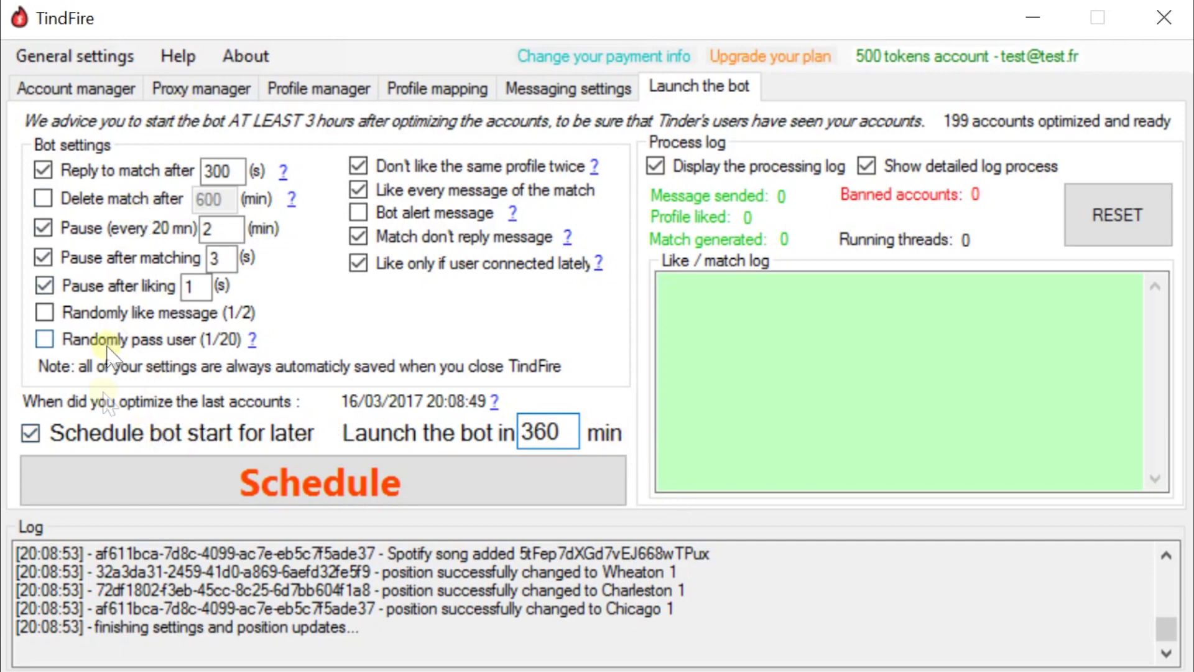
left_click(424, 243)
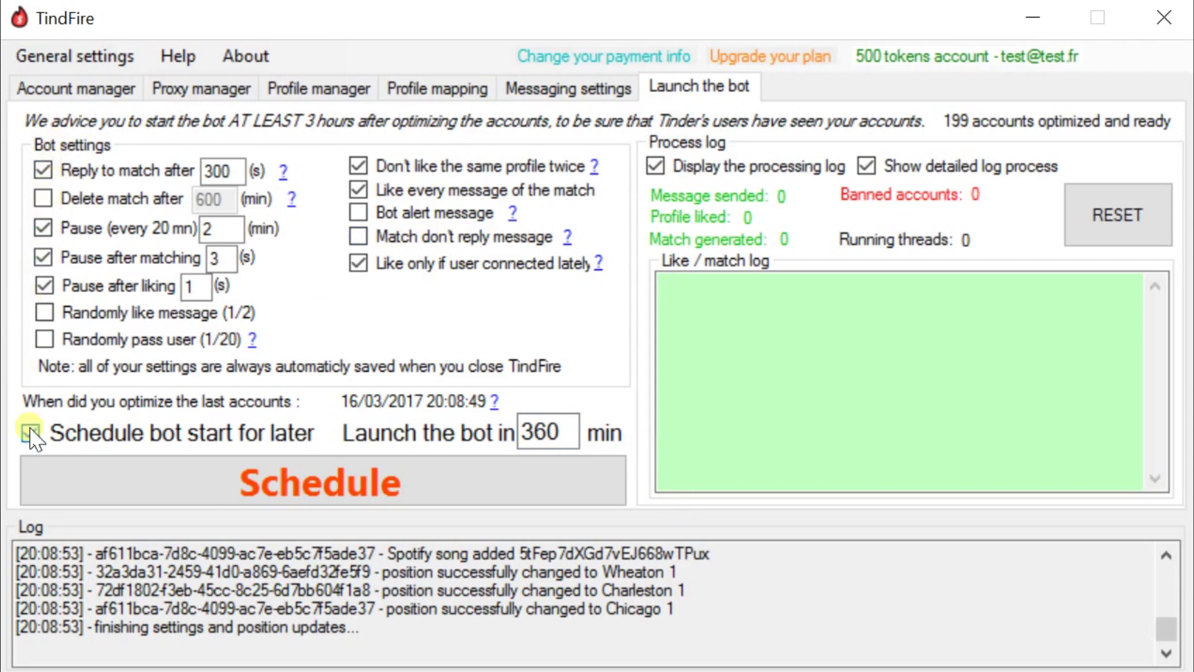
left_click(396, 485)
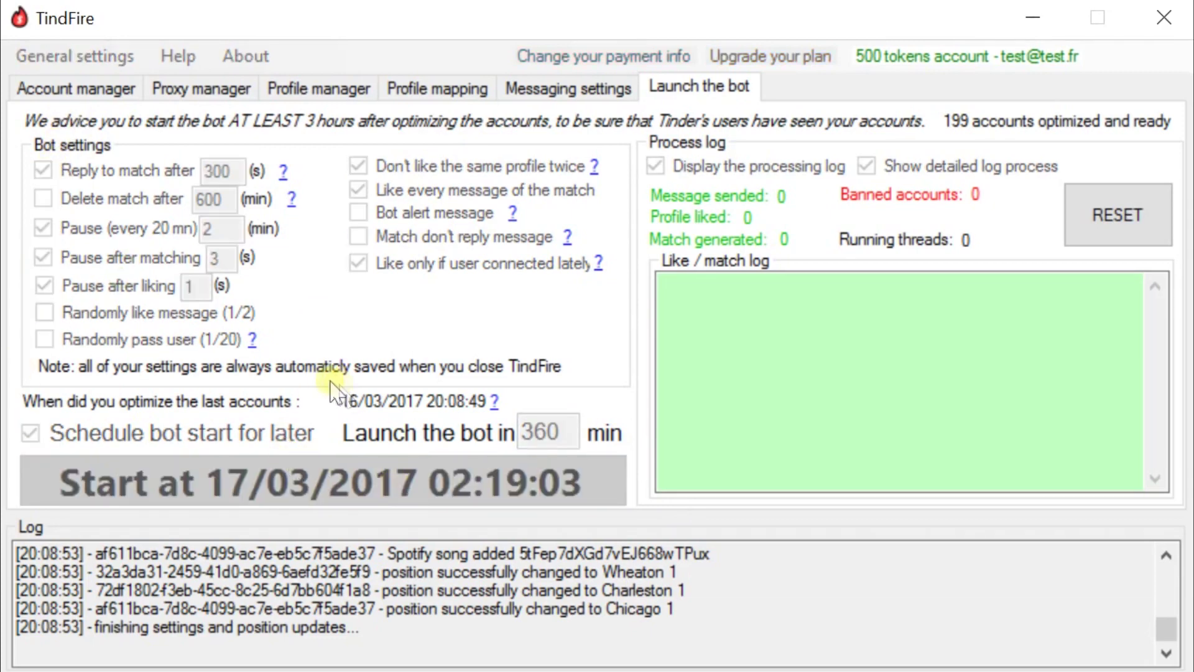
left_click(545, 89)
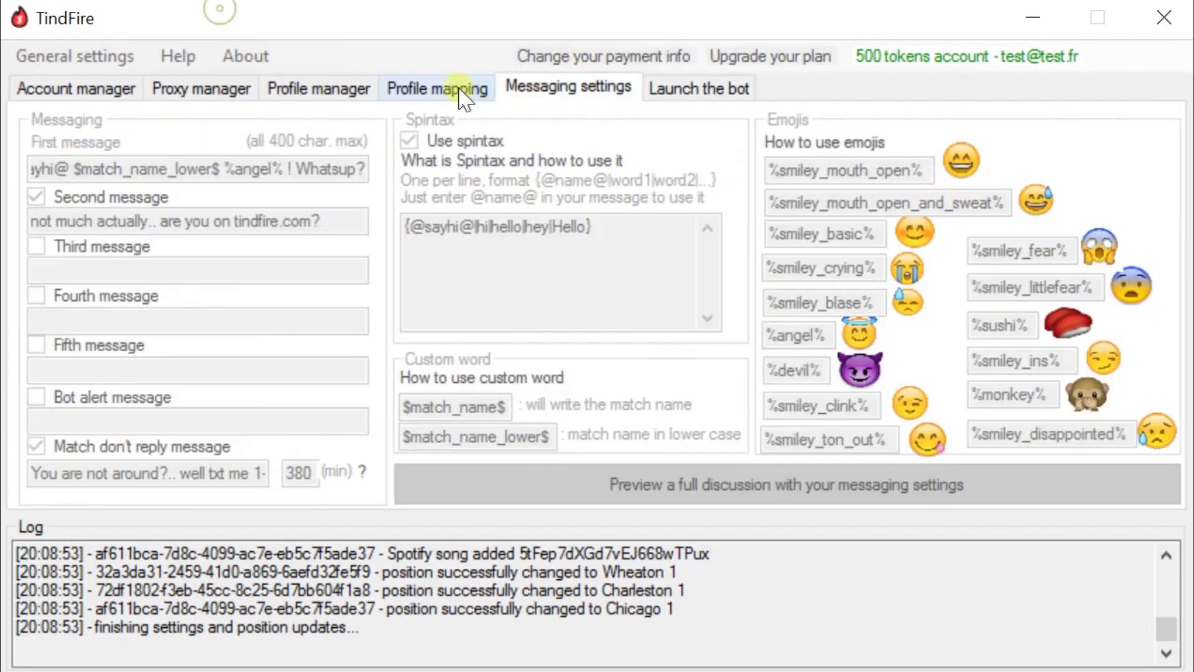
left_click(464, 93)
left_click(308, 88)
left_click(193, 90)
left_click(99, 89)
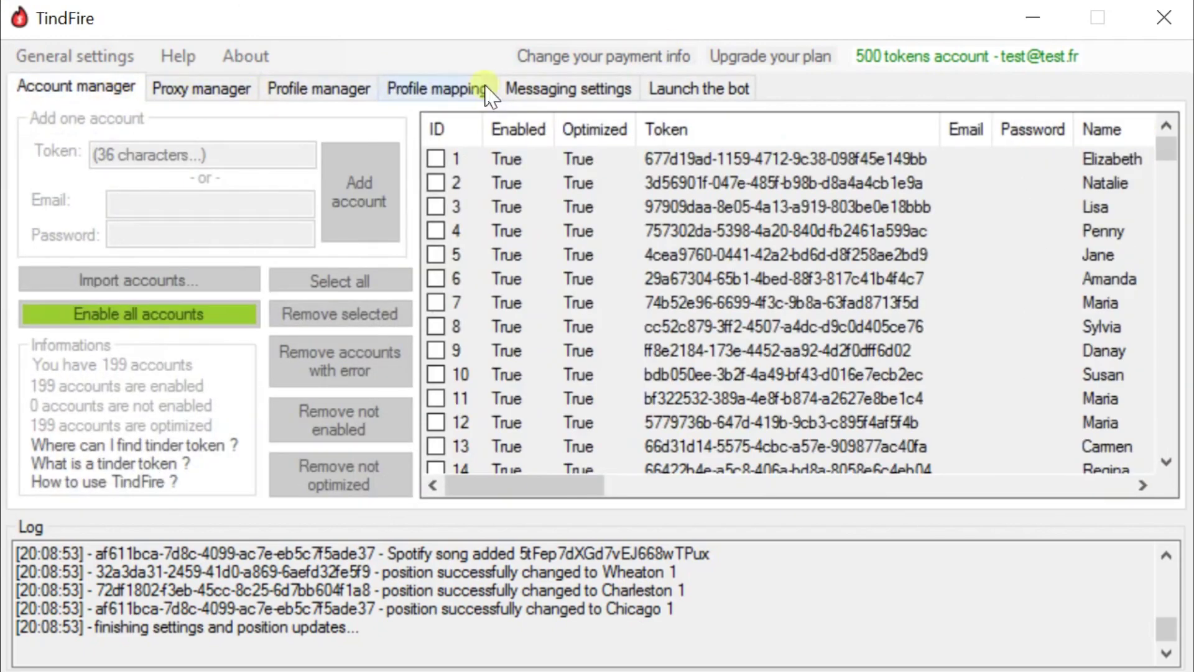
left_click(665, 90)
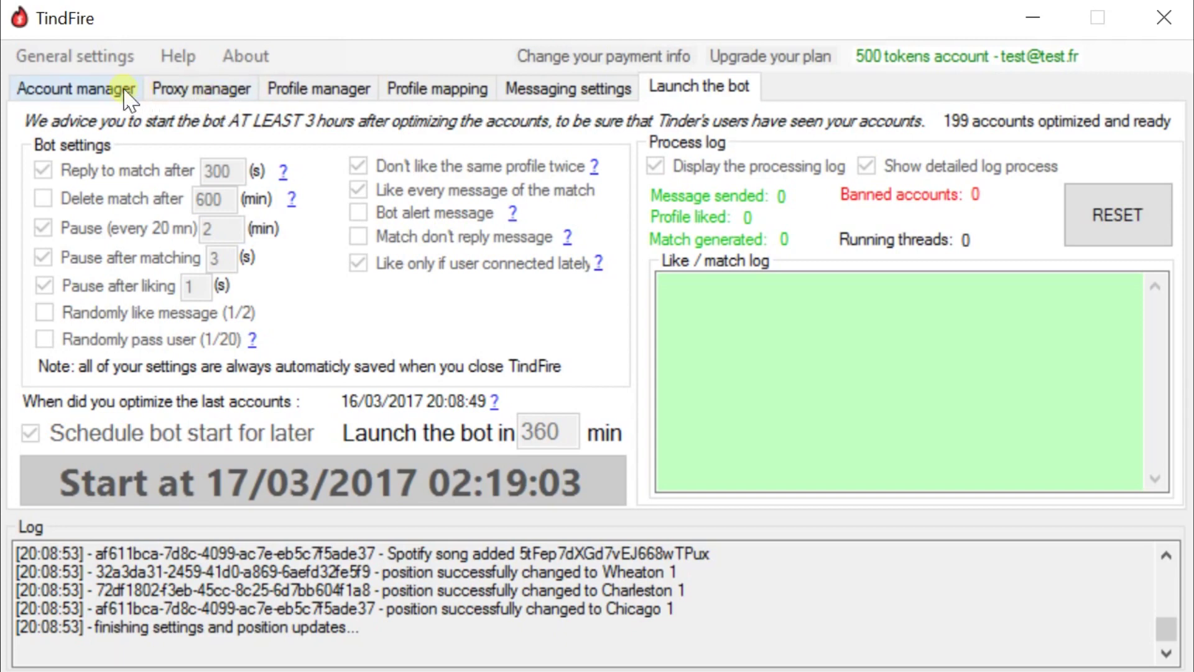
left_click(171, 90)
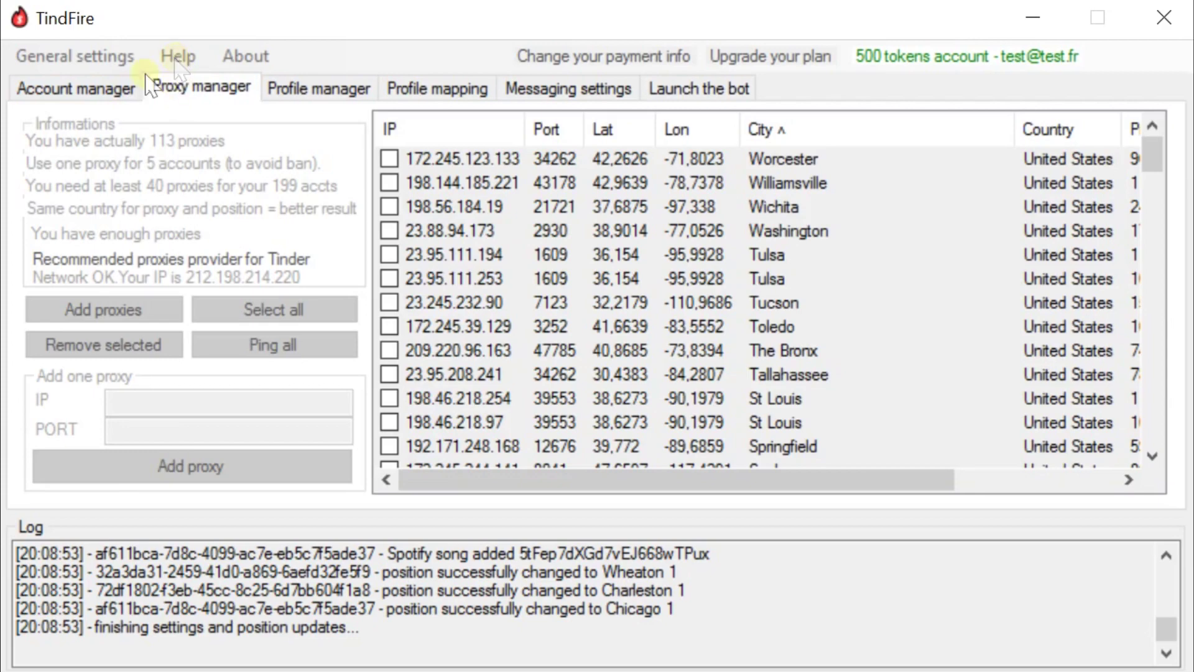
left_click(37, 90)
left_click(195, 92)
left_click(436, 91)
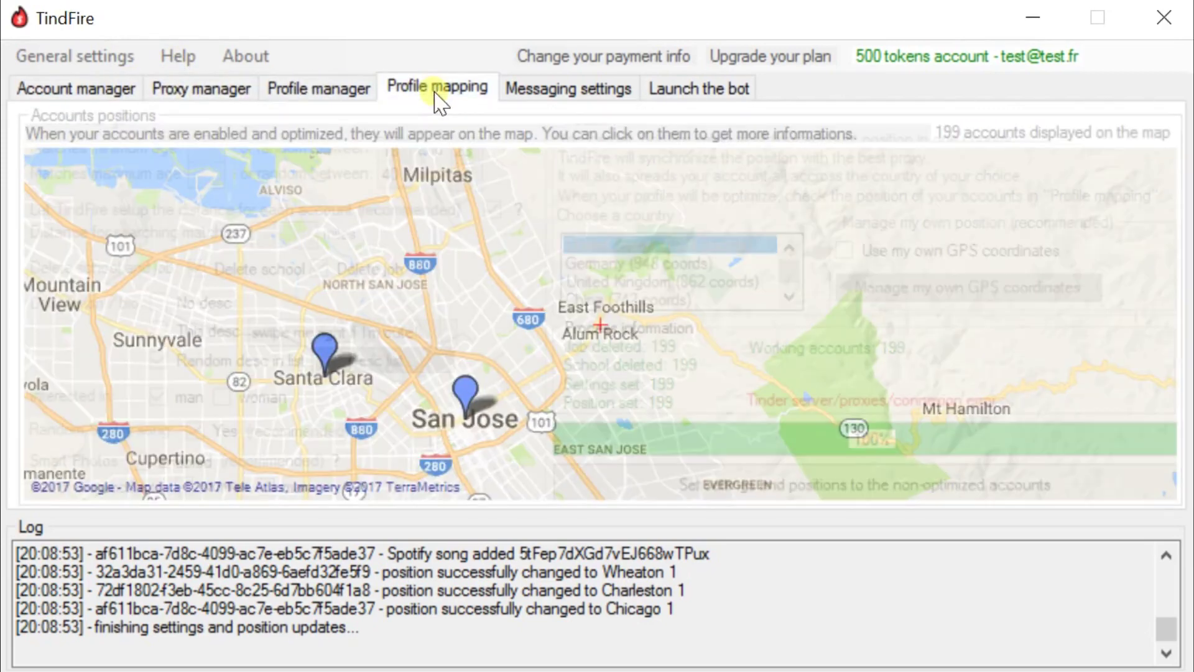
left_click(589, 89)
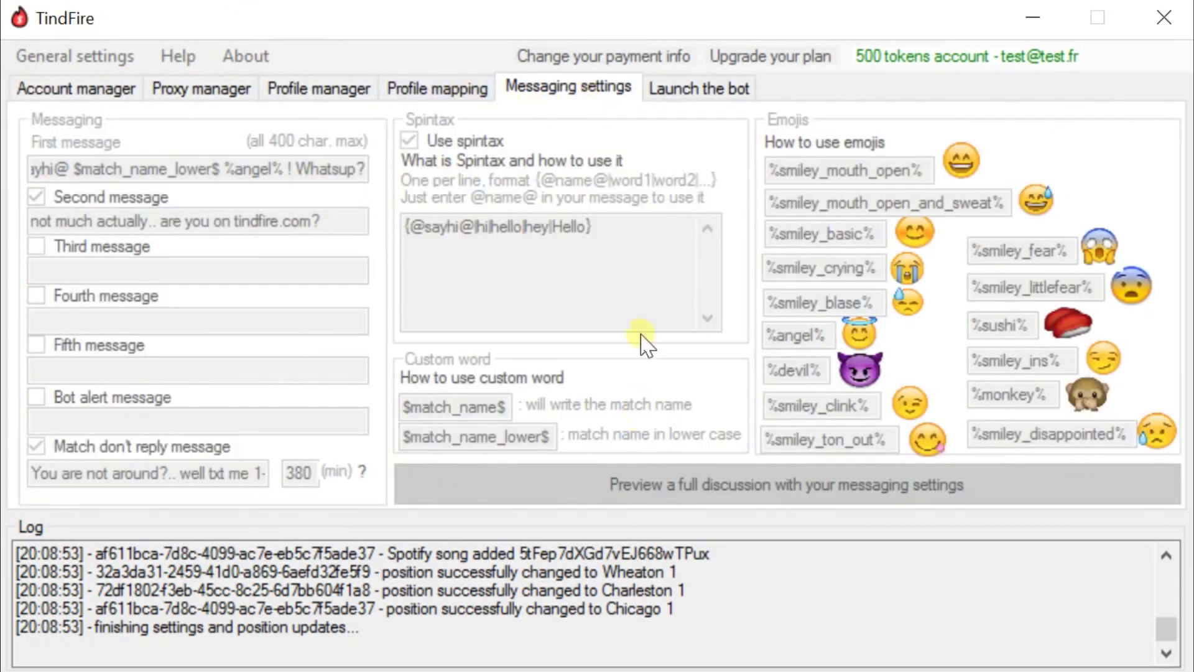
left_click(336, 92)
left_click(439, 91)
left_click(546, 90)
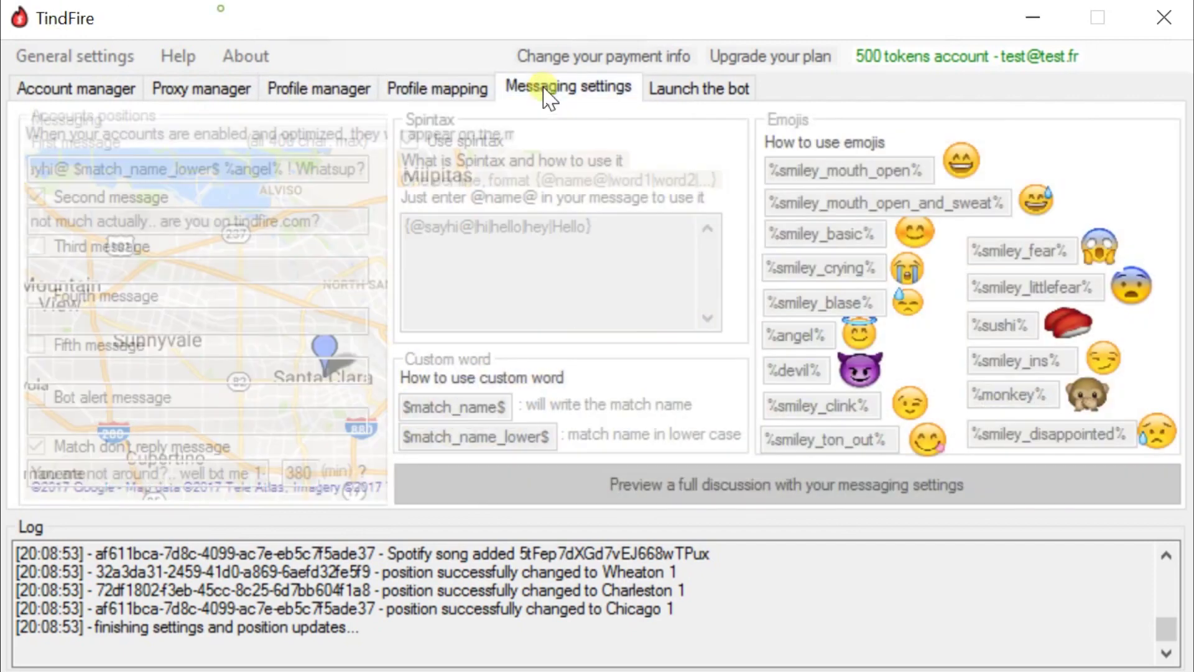
left_click(707, 100)
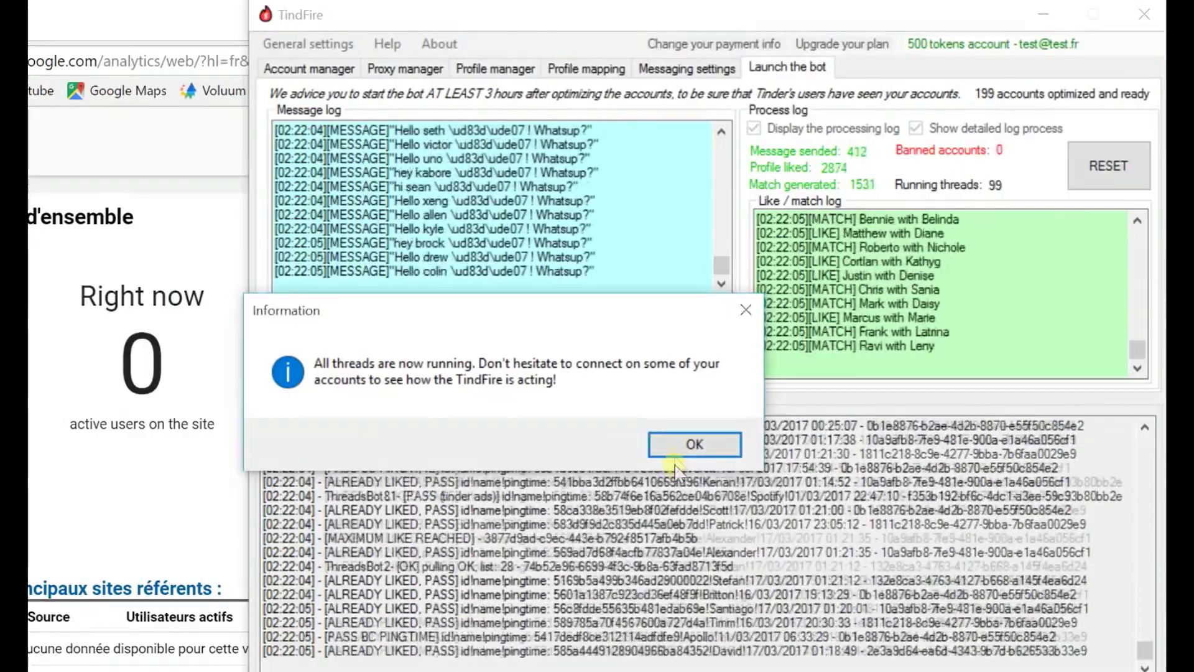
- Acknowledge the notice that all bot threads are now running
left_click(695, 446)
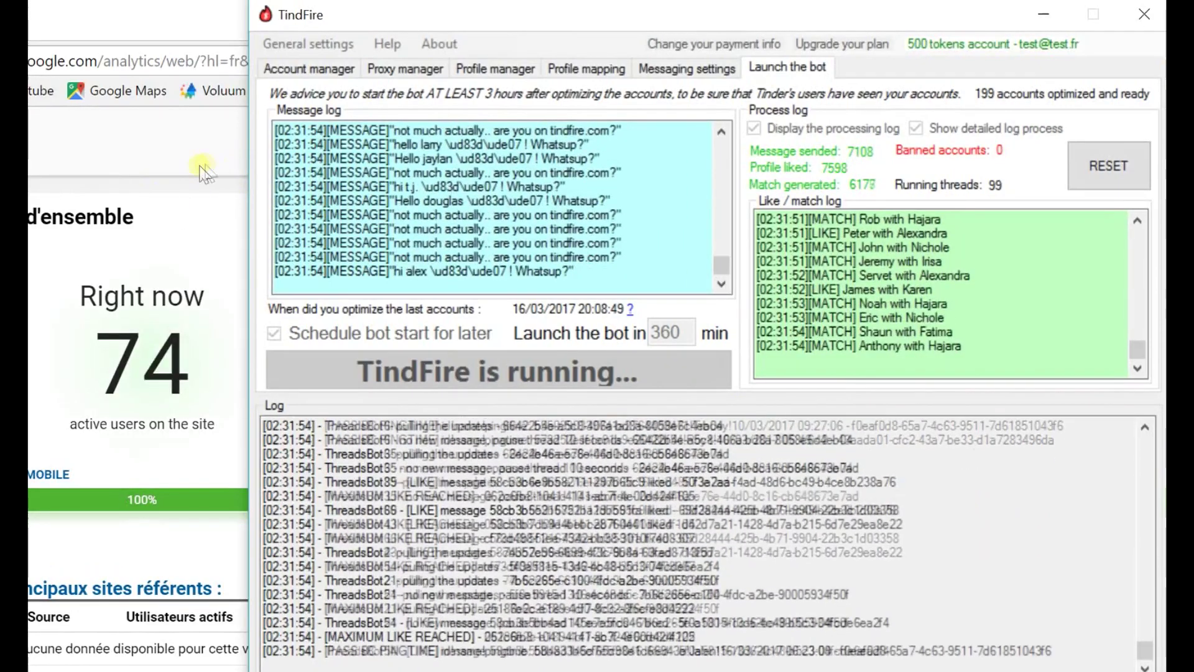
- Bring up the Google Analytics real-time overview and scroll through its map and tables
left_click(199, 171)
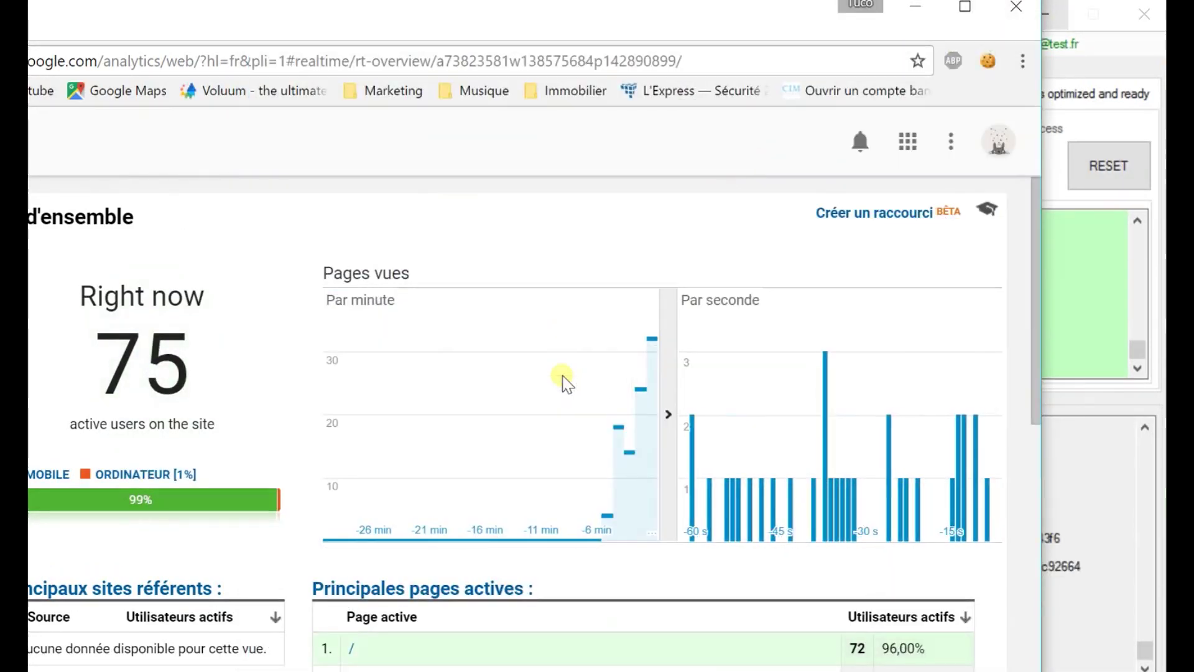
scroll(566, 382, "down", 2)
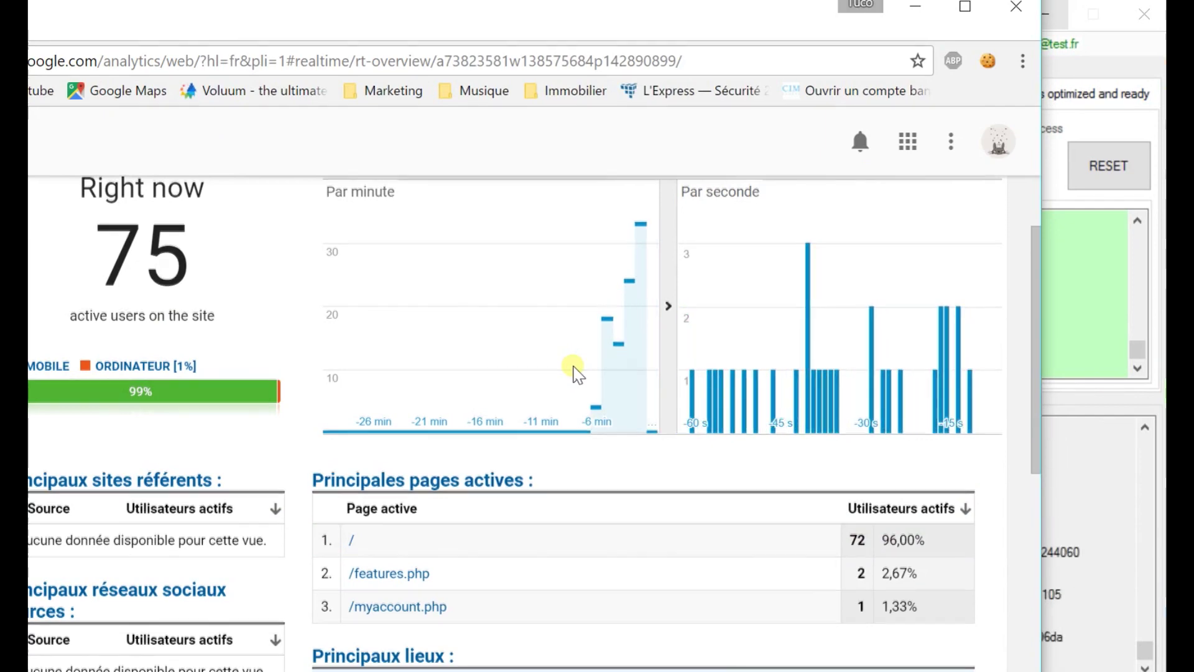
scroll(578, 372, "down", 7)
mouse_move(648, 418)
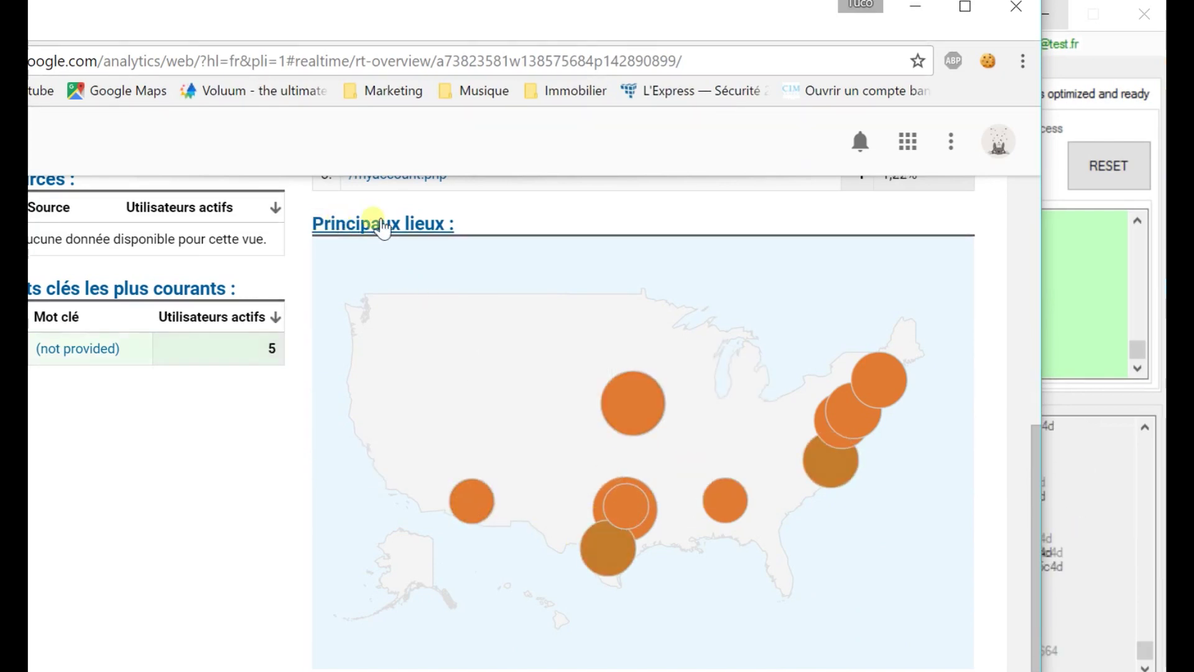
scroll(404, 286, "up", 7)
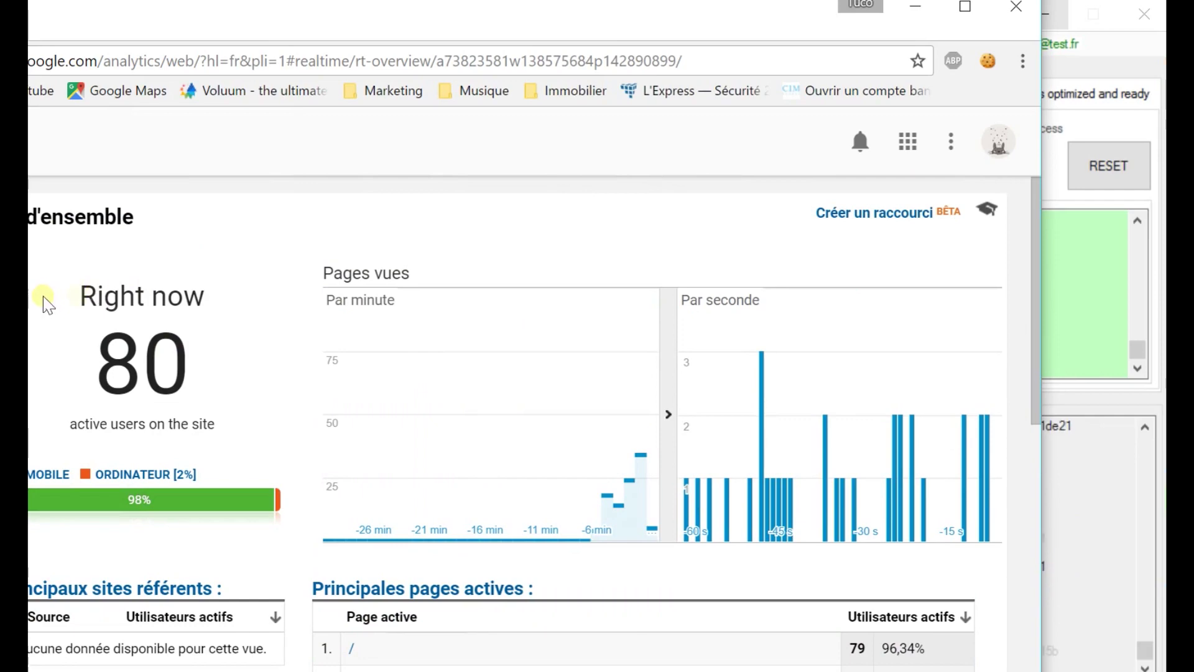
scroll(542, 365, "down", 7)
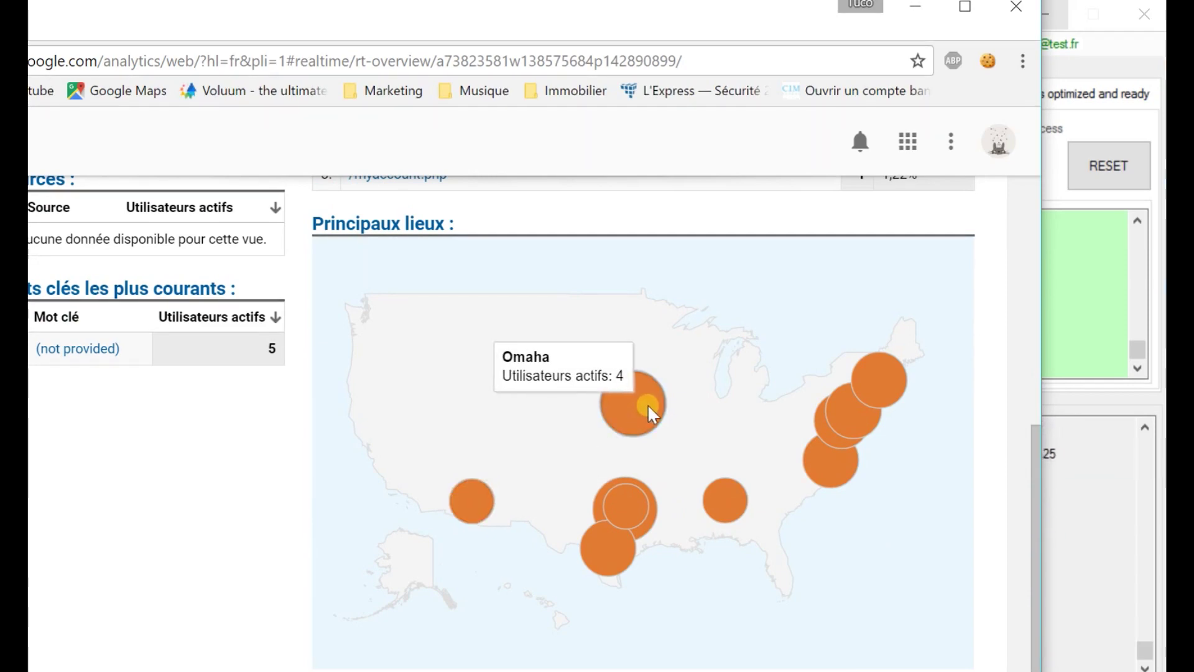
scroll(734, 423, "up", 8)
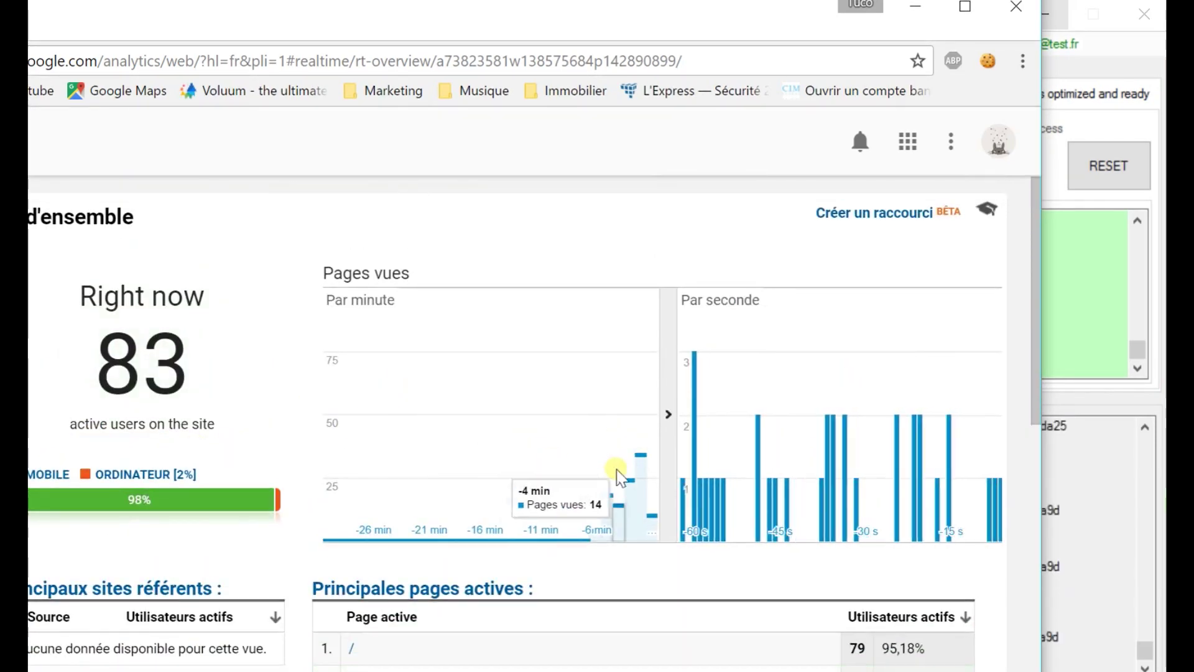
- Highlight the active-users count as it climbs from 83 to 90
double_click(127, 372)
left_click(218, 330)
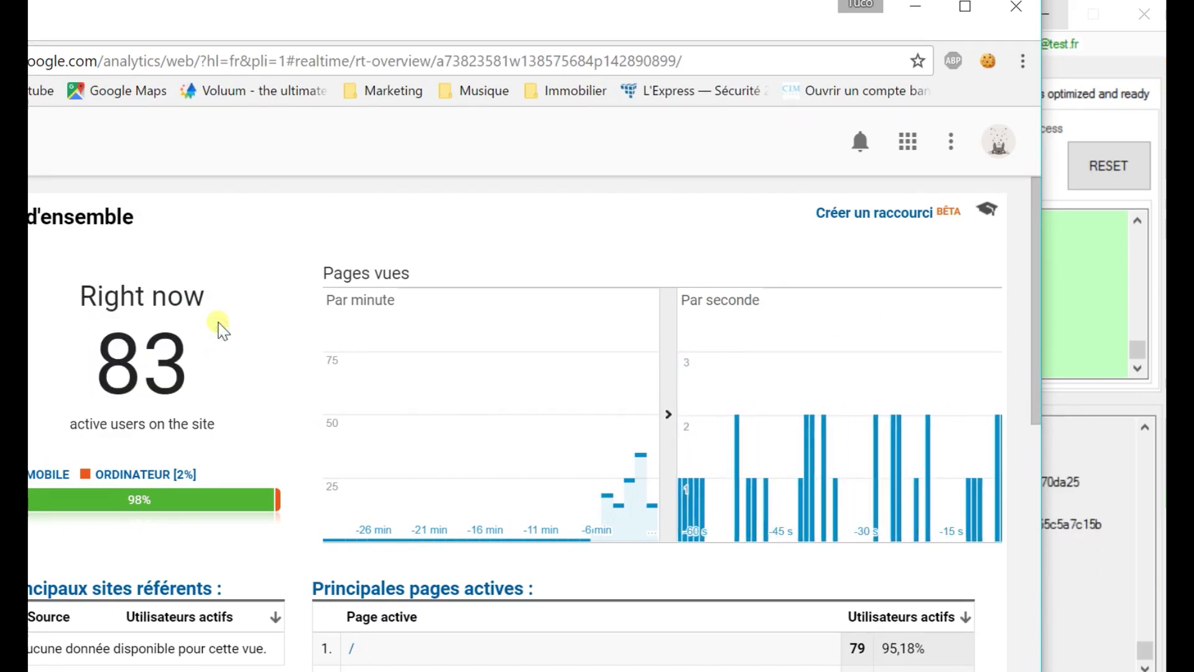
left_click_drag(101, 363, 189, 364)
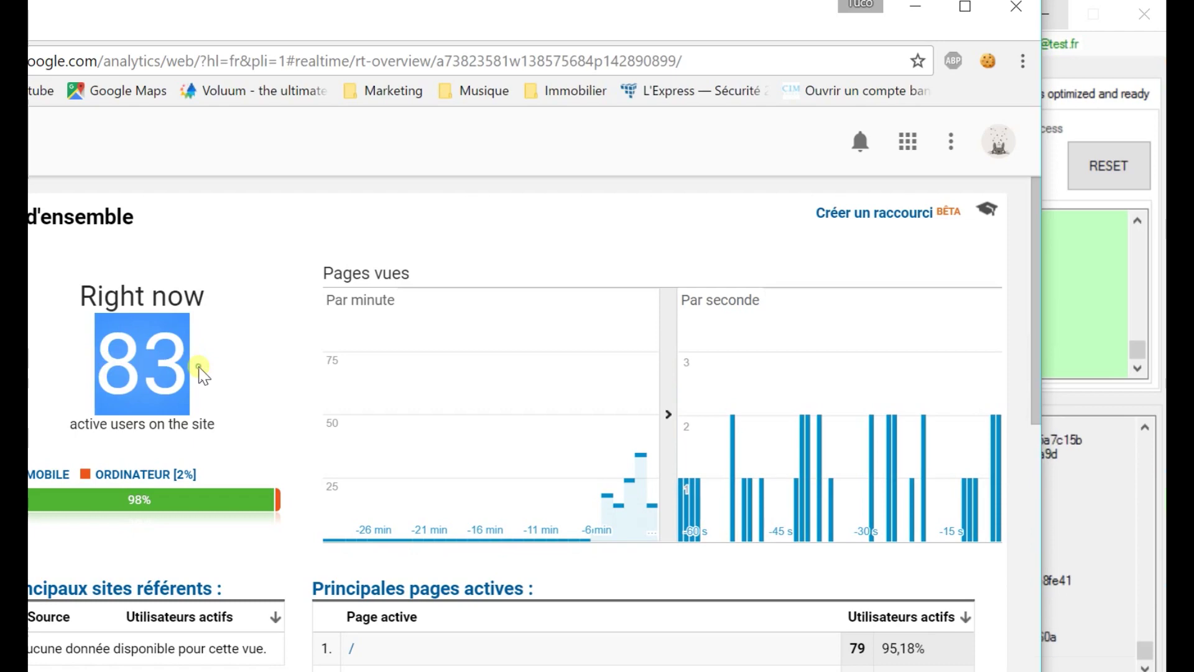
left_click_drag(99, 355, 196, 383)
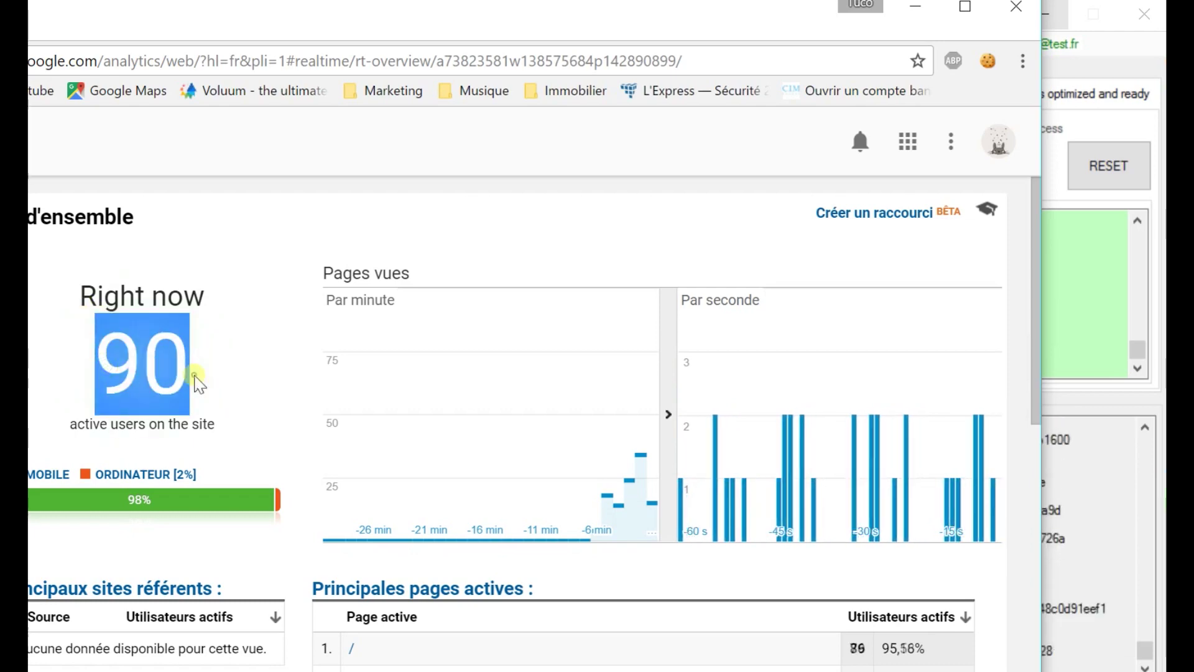
left_click(194, 376)
scroll(230, 379, "down", 5)
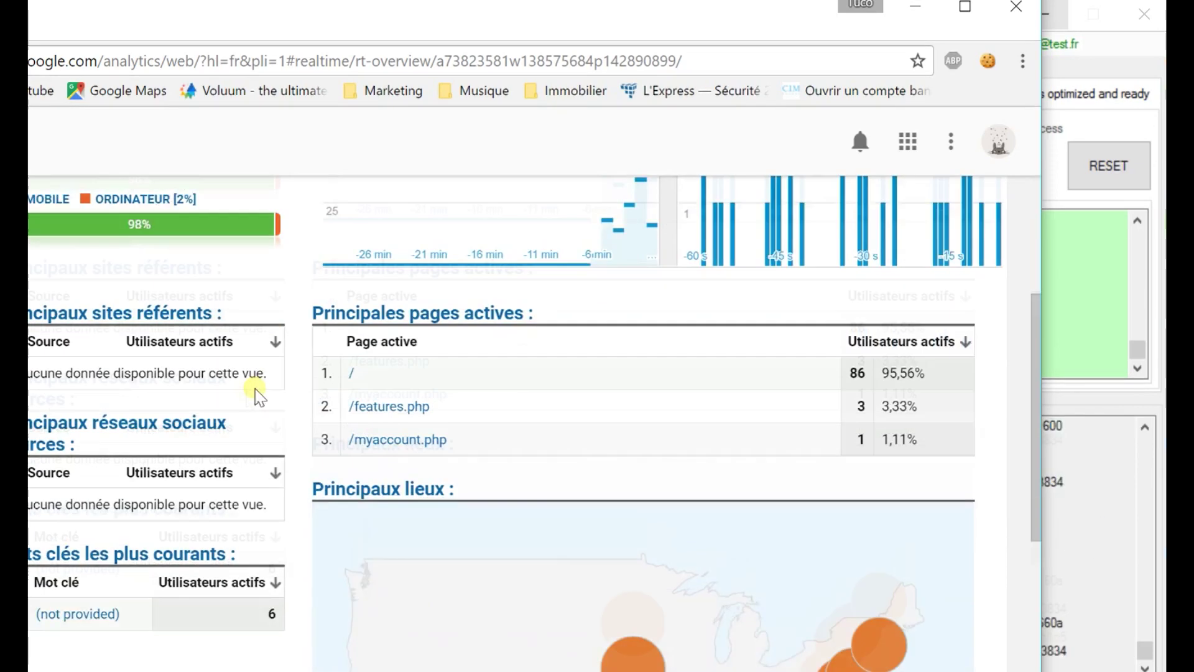
scroll(242, 396, "down", 2)
scroll(368, 413, "up", 7)
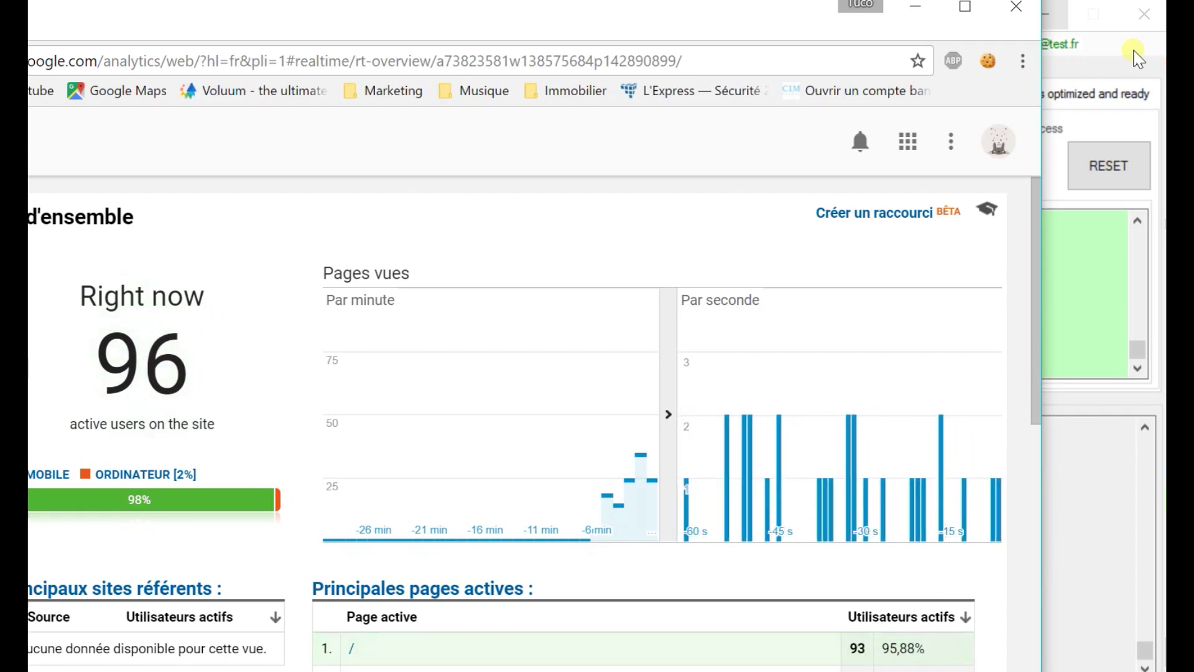
- Bring TindFire forward to watch 8528 messages, 7761 likes and 6335 matches accumulate
left_click(1136, 58)
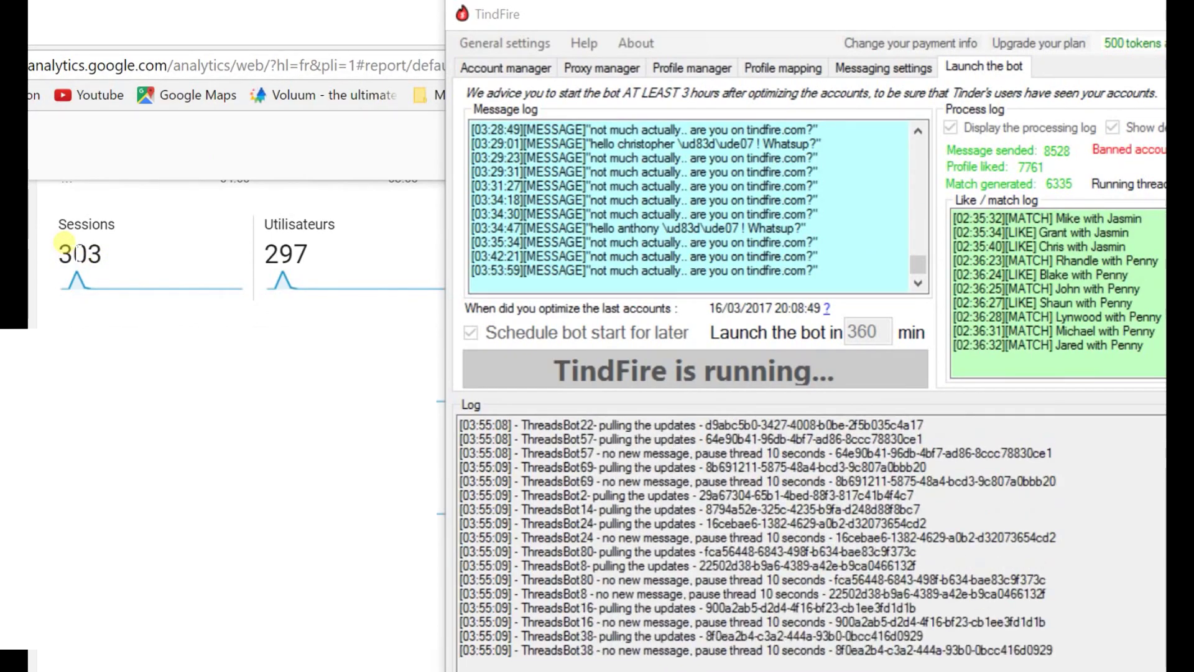
- Check Analytics' 303 sessions and 297 users, then show TindFire's Messaging settings
left_click(276, 255)
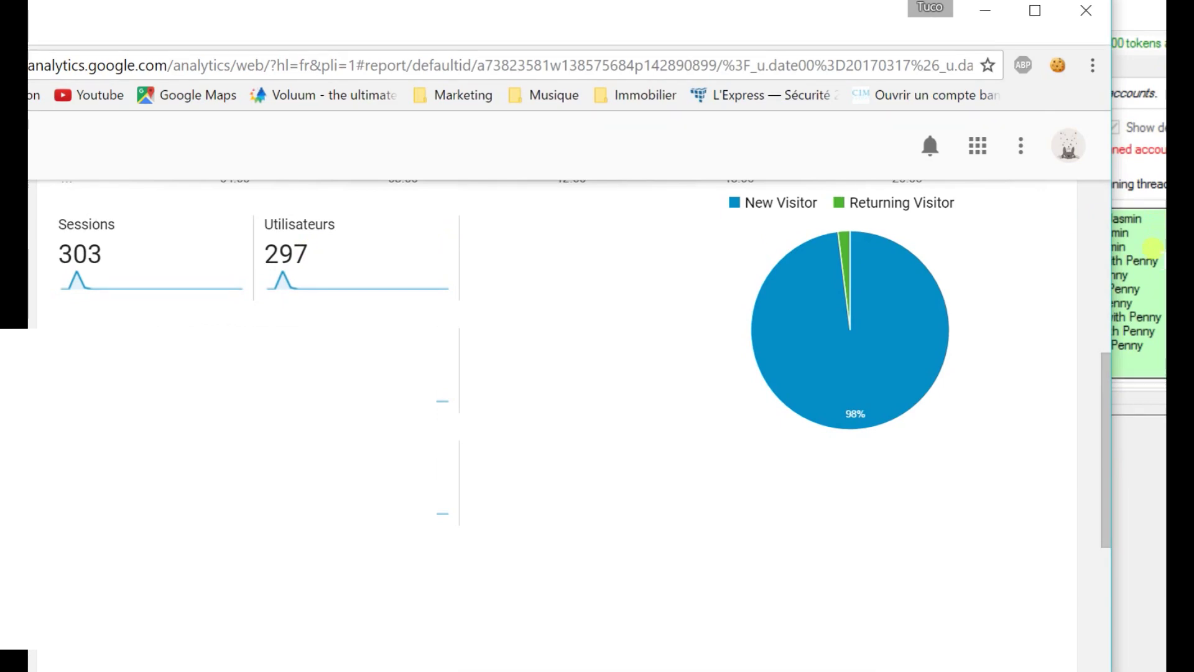
left_click(1153, 247)
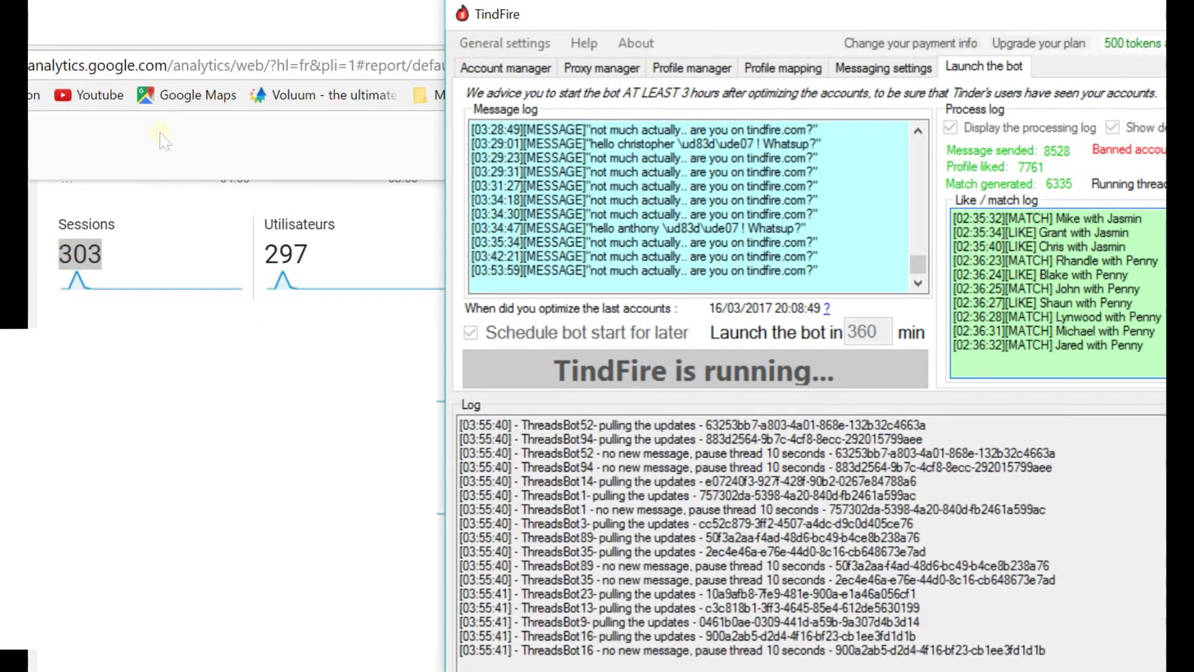
left_click(883, 67)
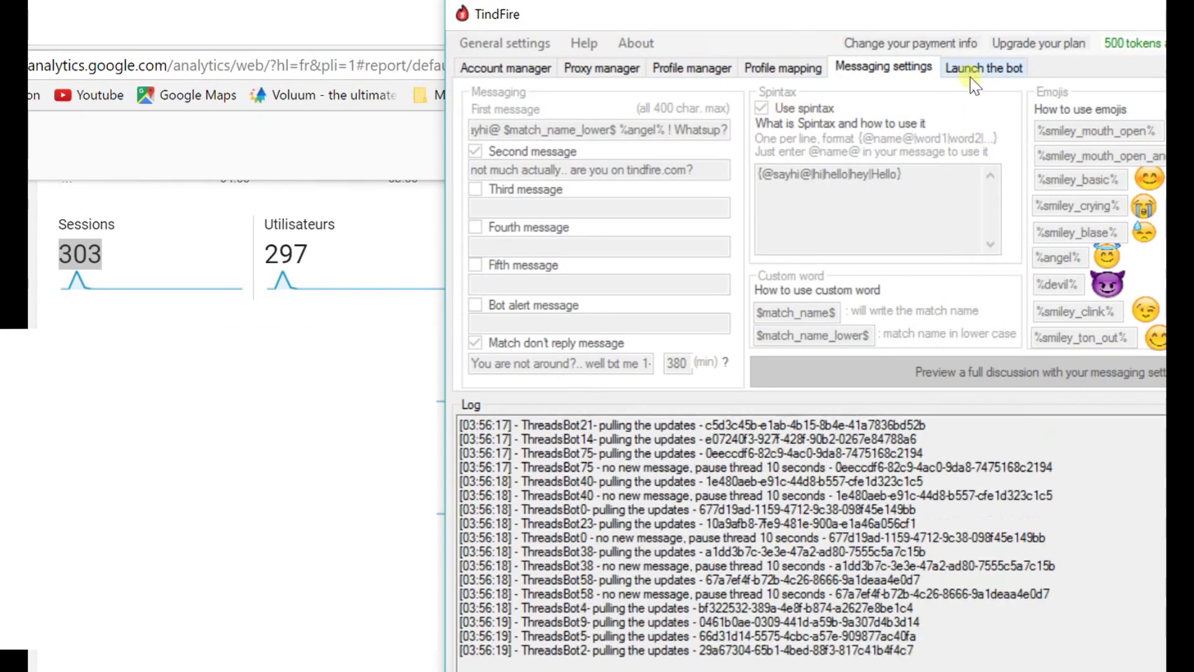
- Return to the bot panel at 8529 messages, inspect recent like/match log entries, and shift the window left
left_click(979, 67)
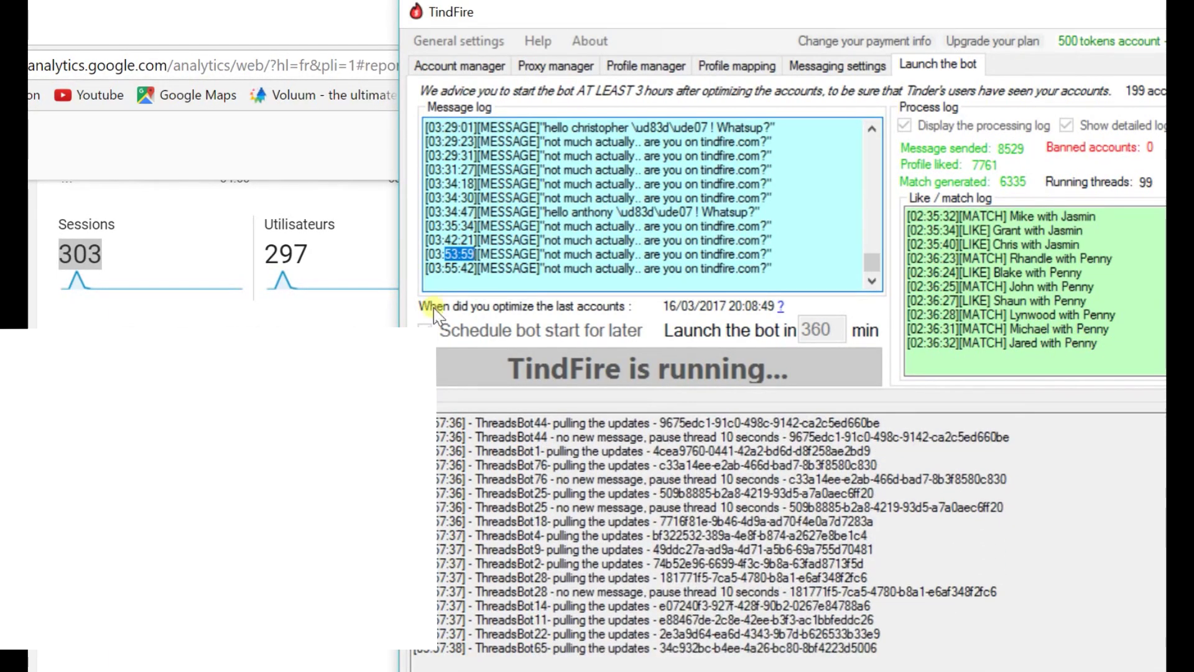
left_click_drag(1107, 346, 912, 273)
left_click(980, 315)
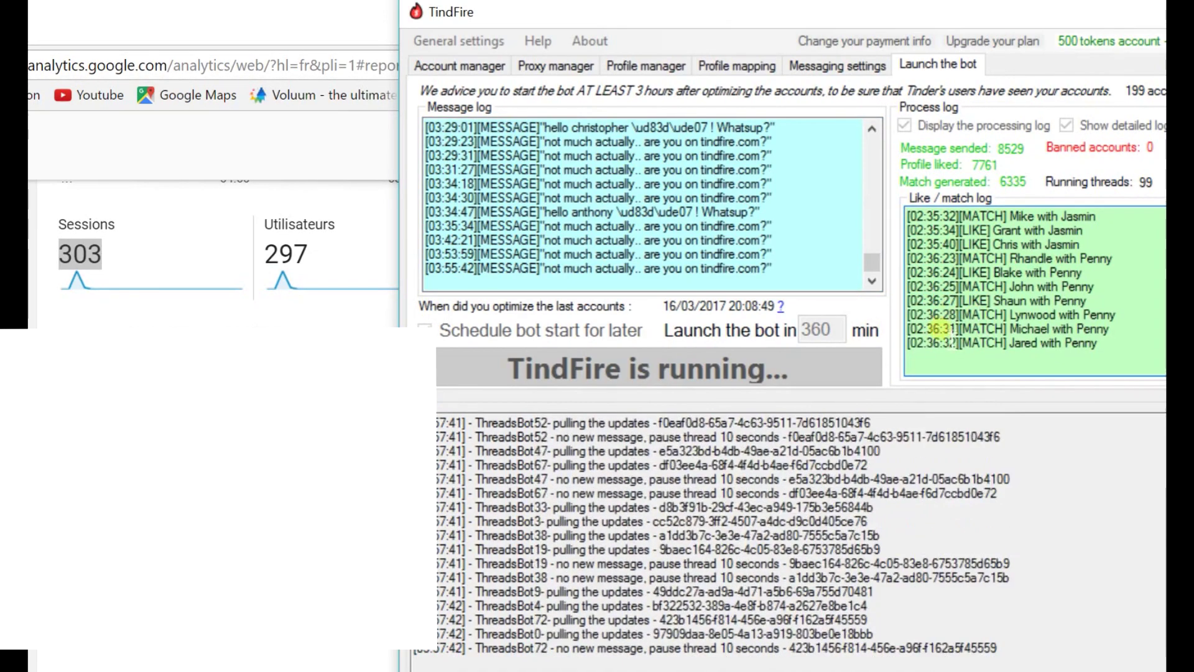
left_click_drag(956, 343, 909, 346)
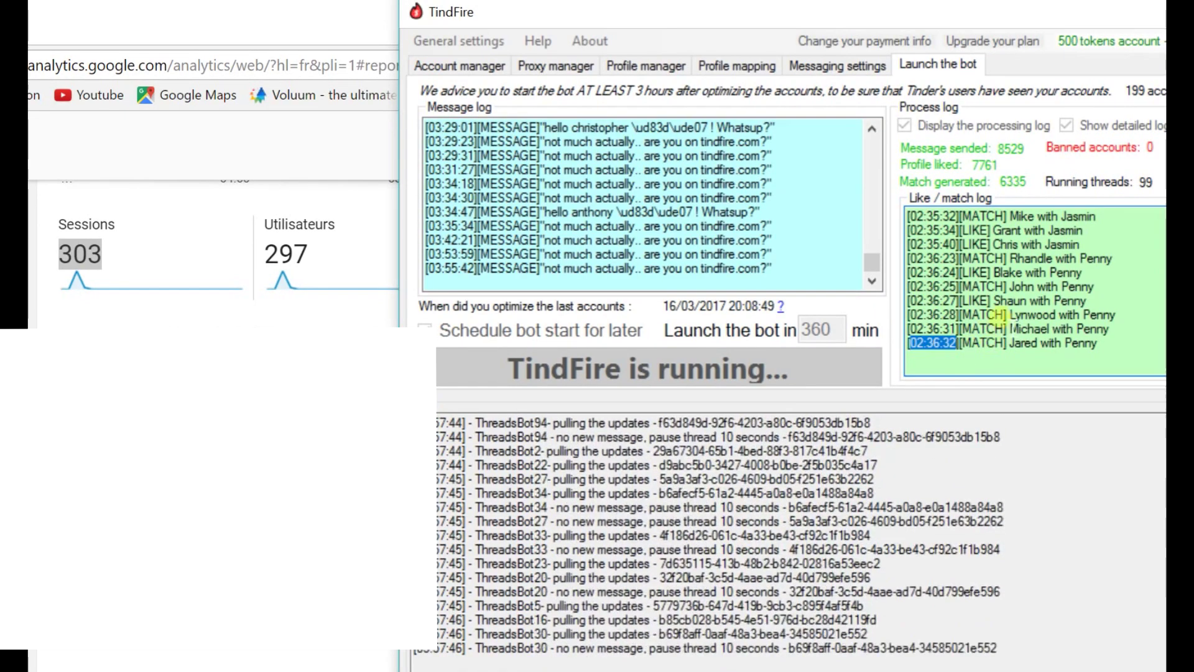
scroll(995, 324, "up", 4)
scroll(995, 324, "up", 10)
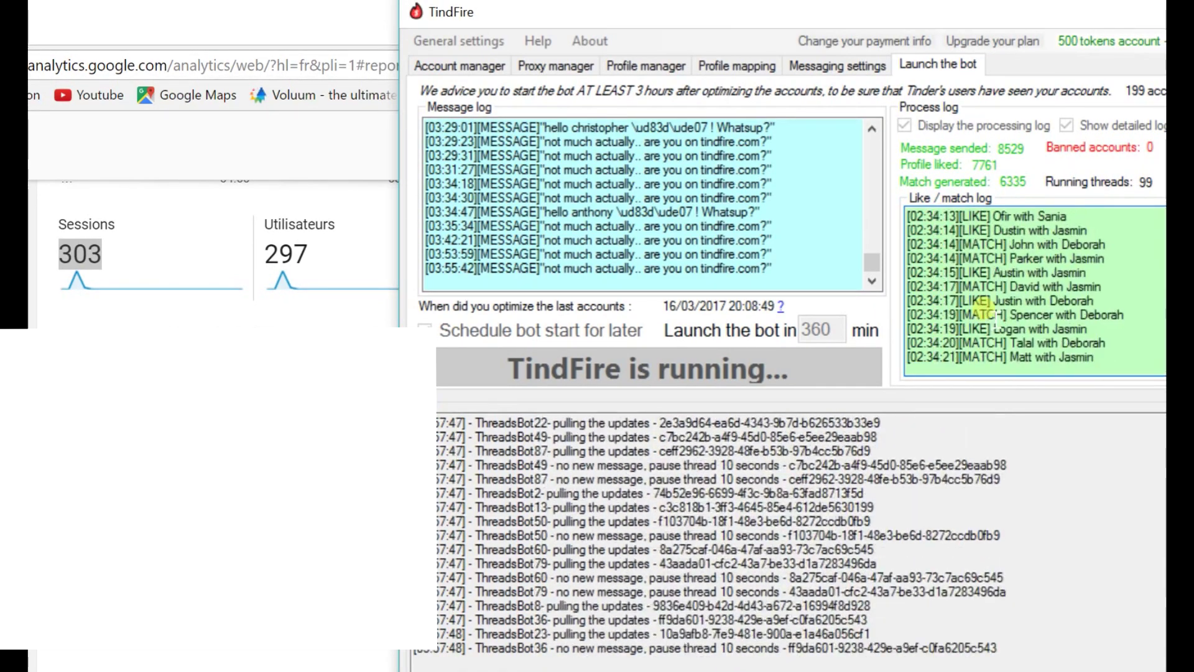
left_click_drag(1066, 323, 933, 353)
left_click(940, 354)
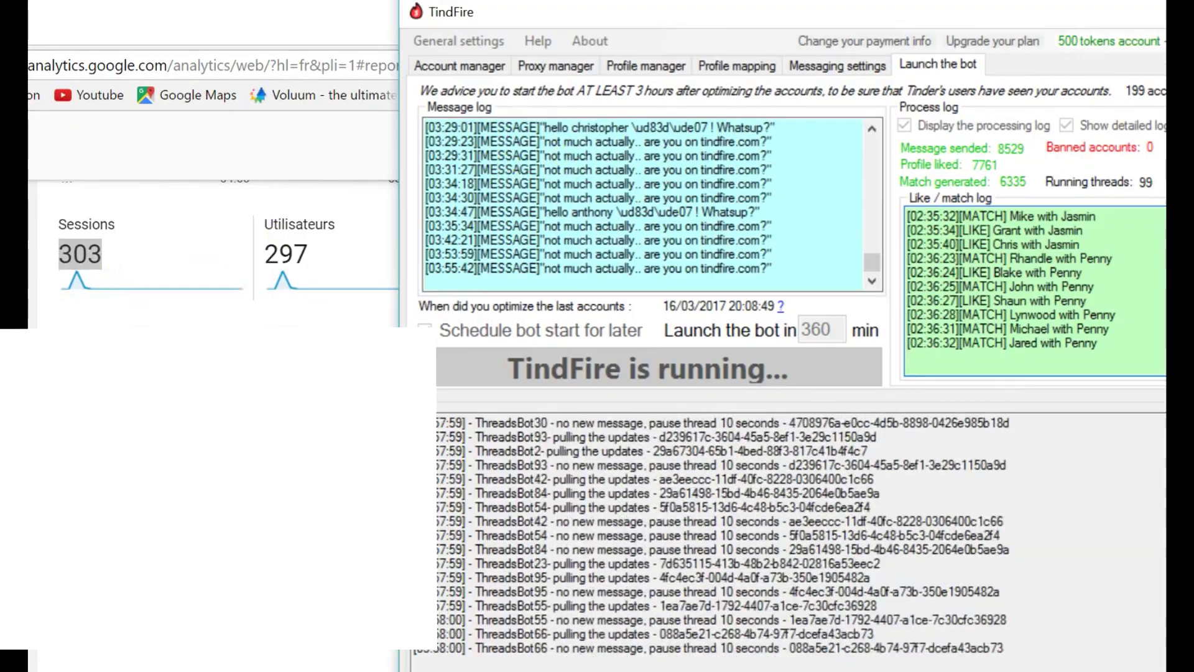
left_click_drag(602, 12, 373, 35)
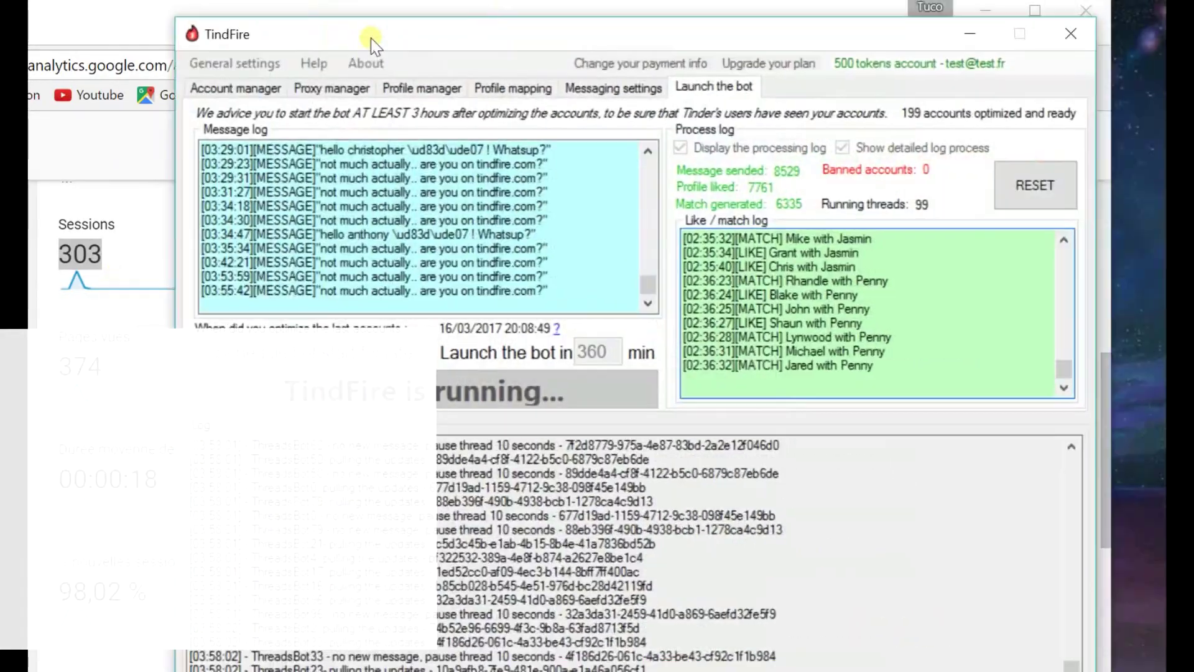